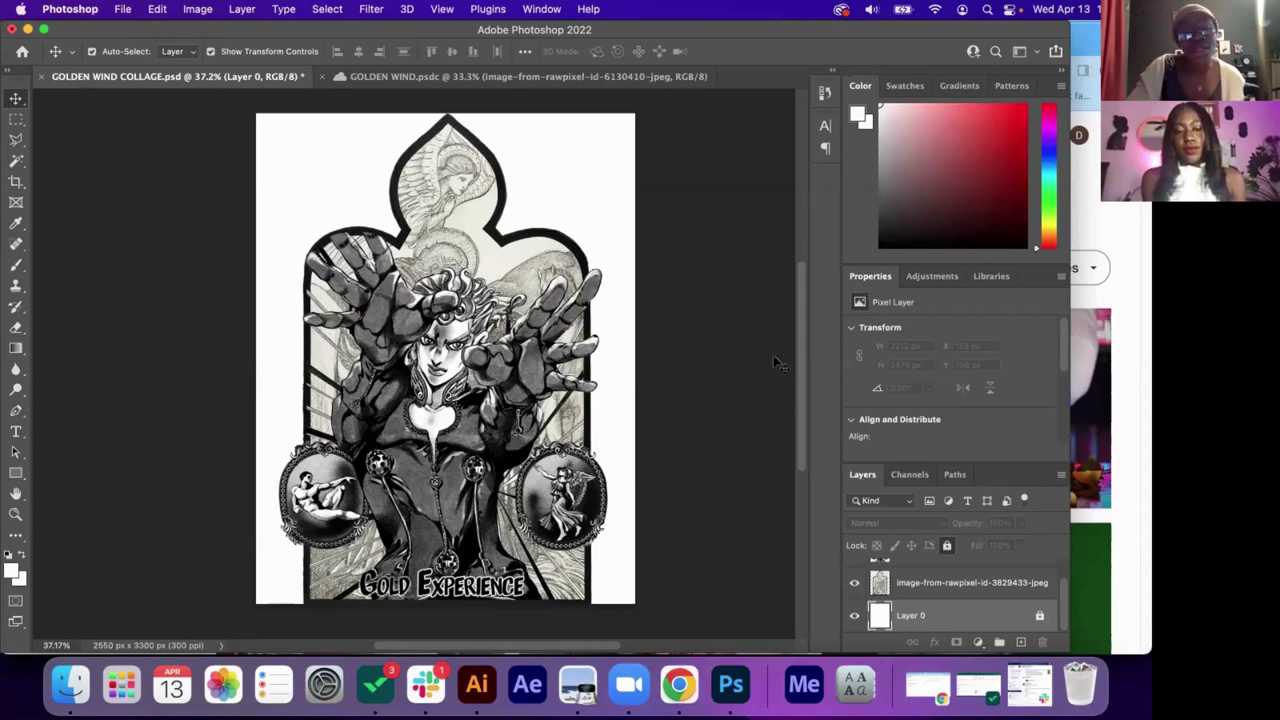
{"action": "scroll", "coordinate": [773, 355], "scroll_direction": "up", "scroll_amount": 1}
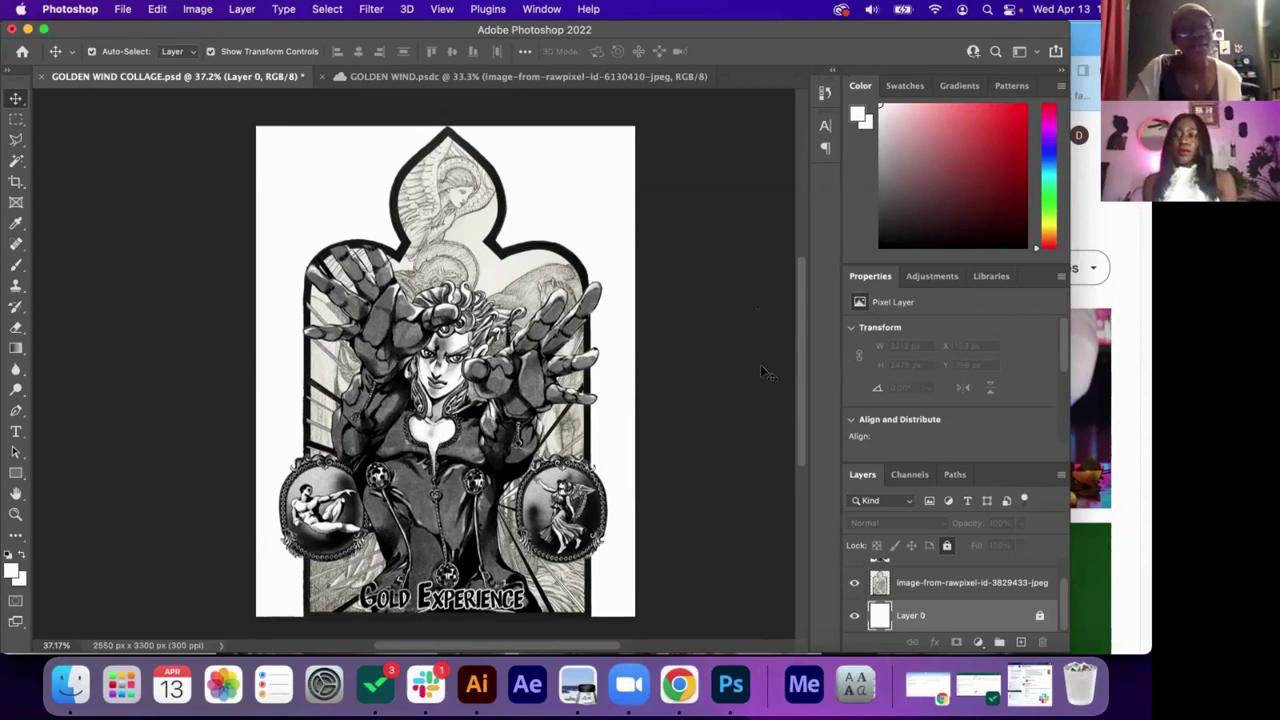
{"action": "left_click_drag", "start_coordinate": [802, 337], "coordinate": [802, 343]}
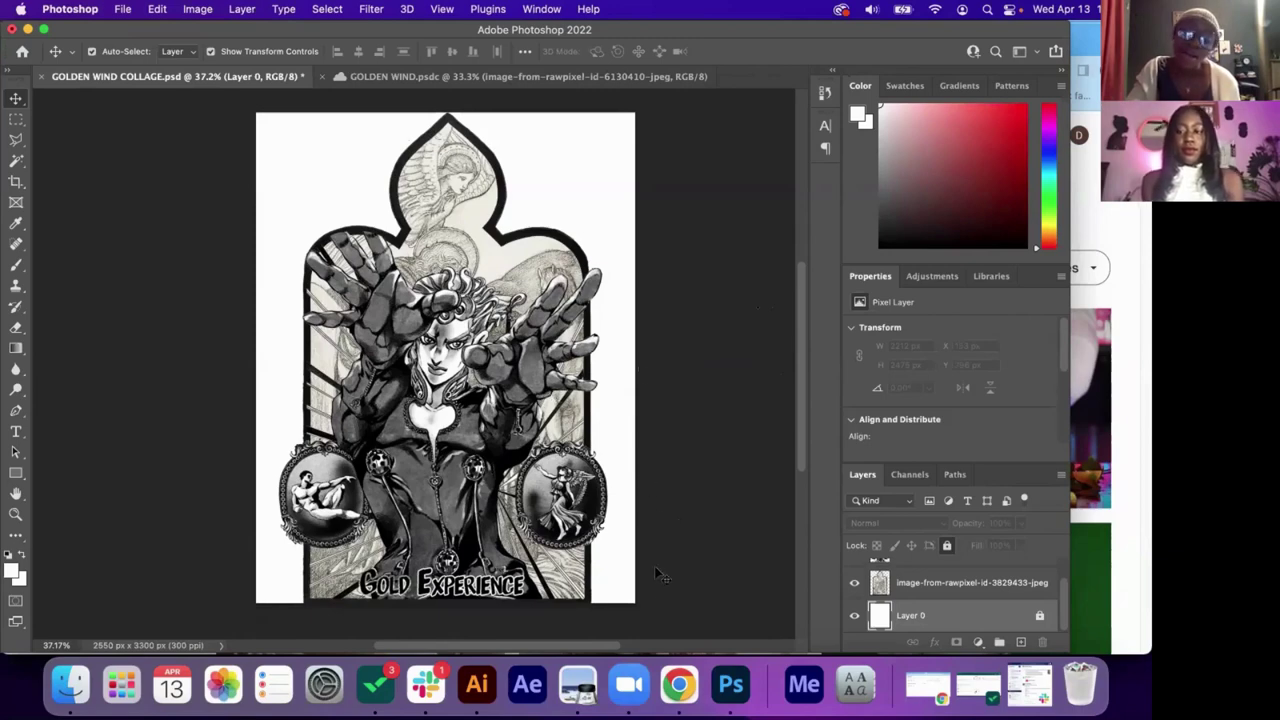
Switch to Chrome and browse the stock photos in rawpixel's Creative Feed.
{"action": "left_click", "coordinate": [690, 695]}
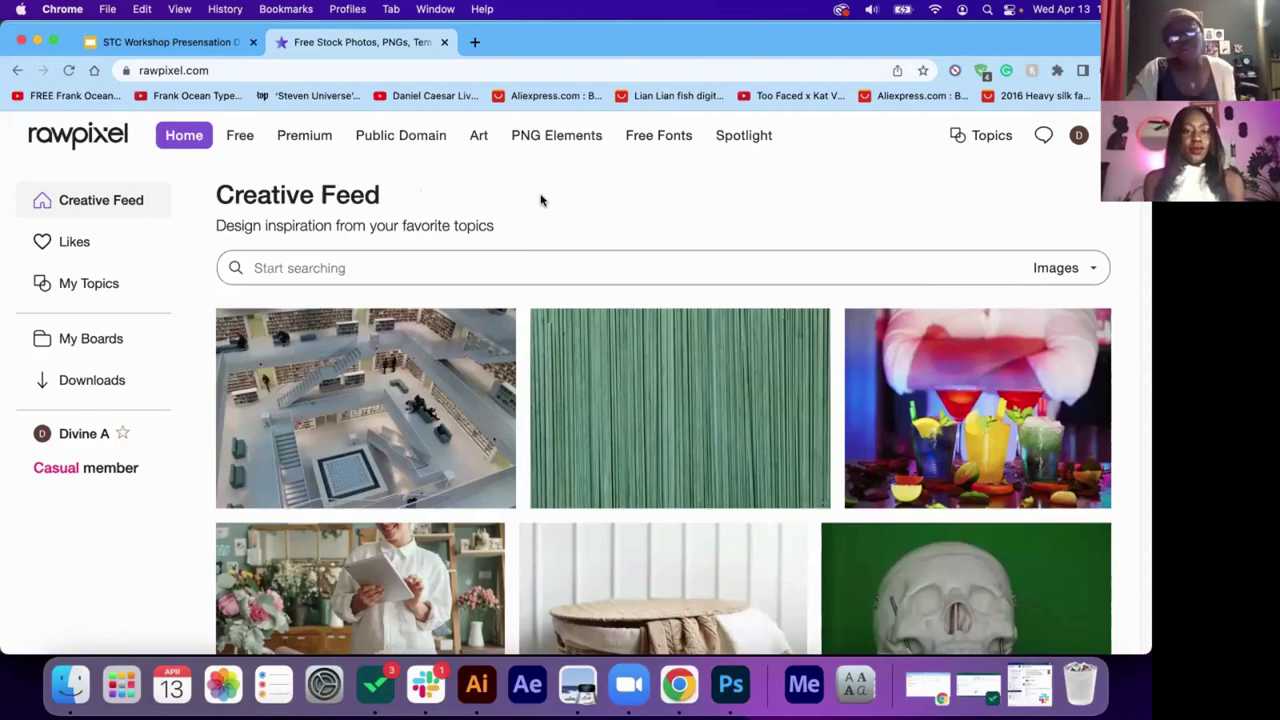
{"action": "scroll", "coordinate": [500, 320], "scroll_direction": "down", "scroll_amount": 5}
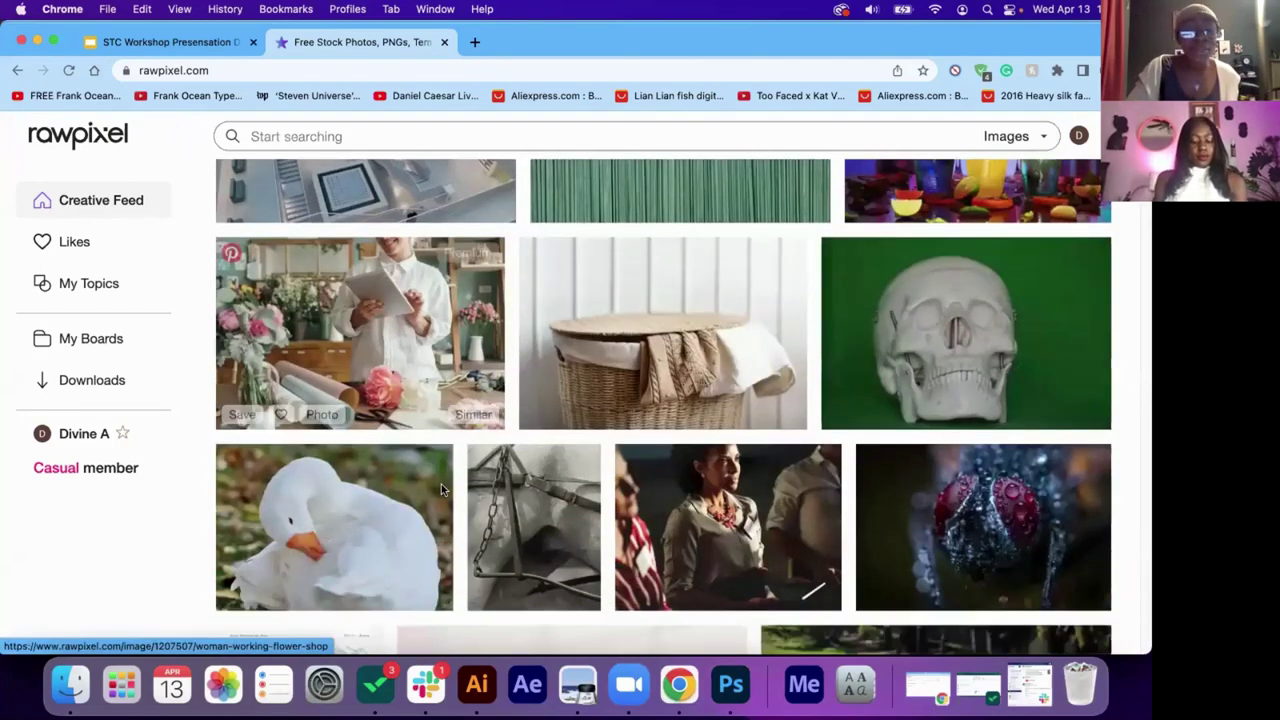
{"action": "scroll", "coordinate": [441, 484], "scroll_direction": "down", "scroll_amount": 15}
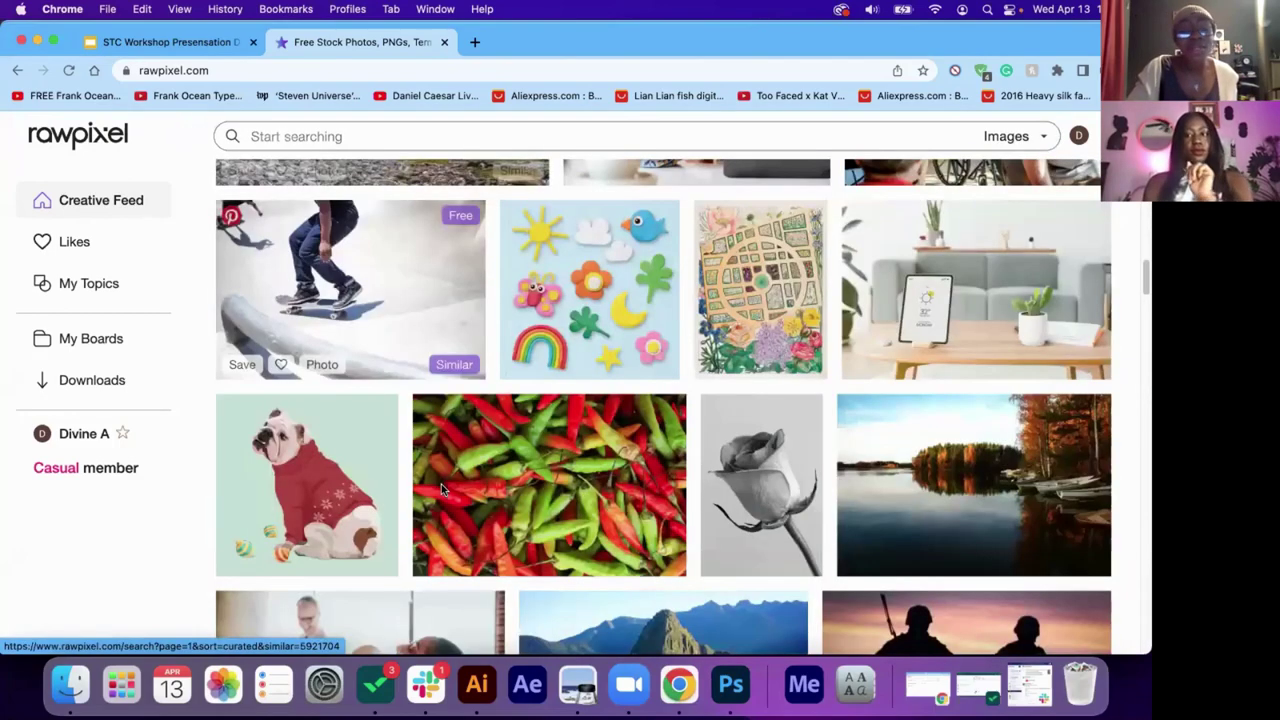
{"action": "scroll", "coordinate": [441, 484], "scroll_direction": "up", "scroll_amount": 20}
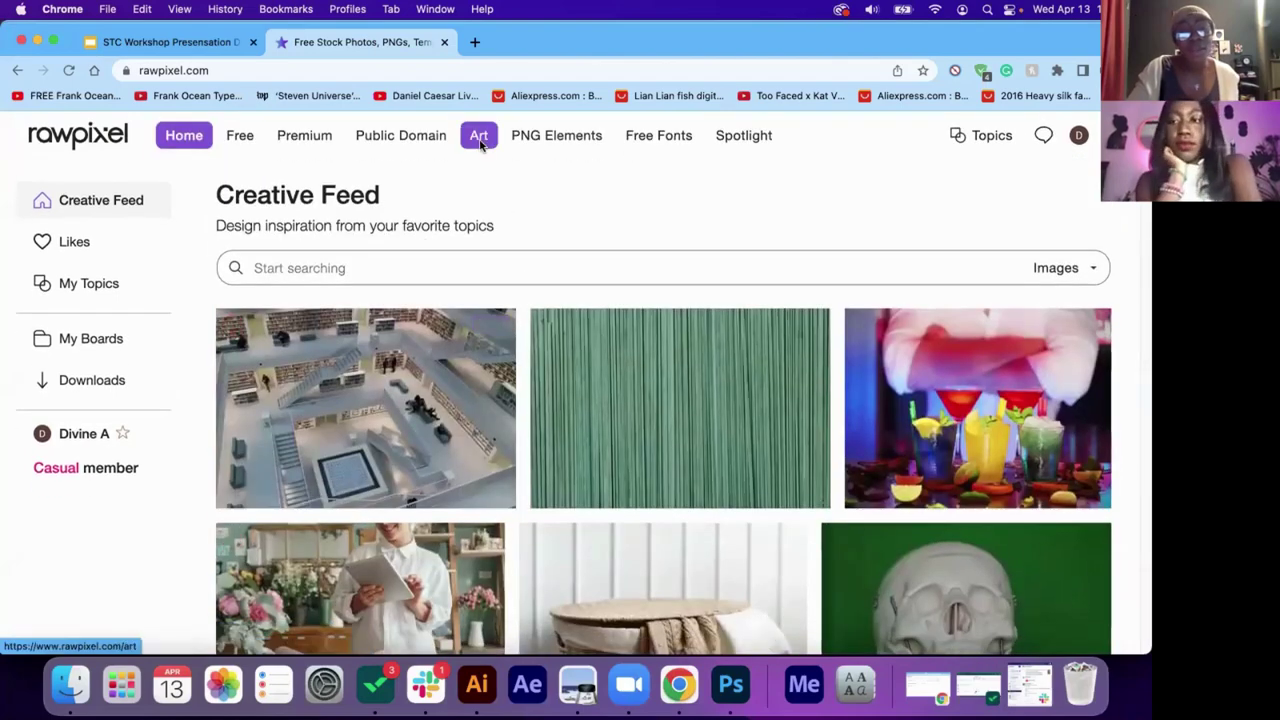
Open rawpixel's Public Domain collection and look through its trending artists and topics.
{"action": "left_click", "coordinate": [410, 140]}
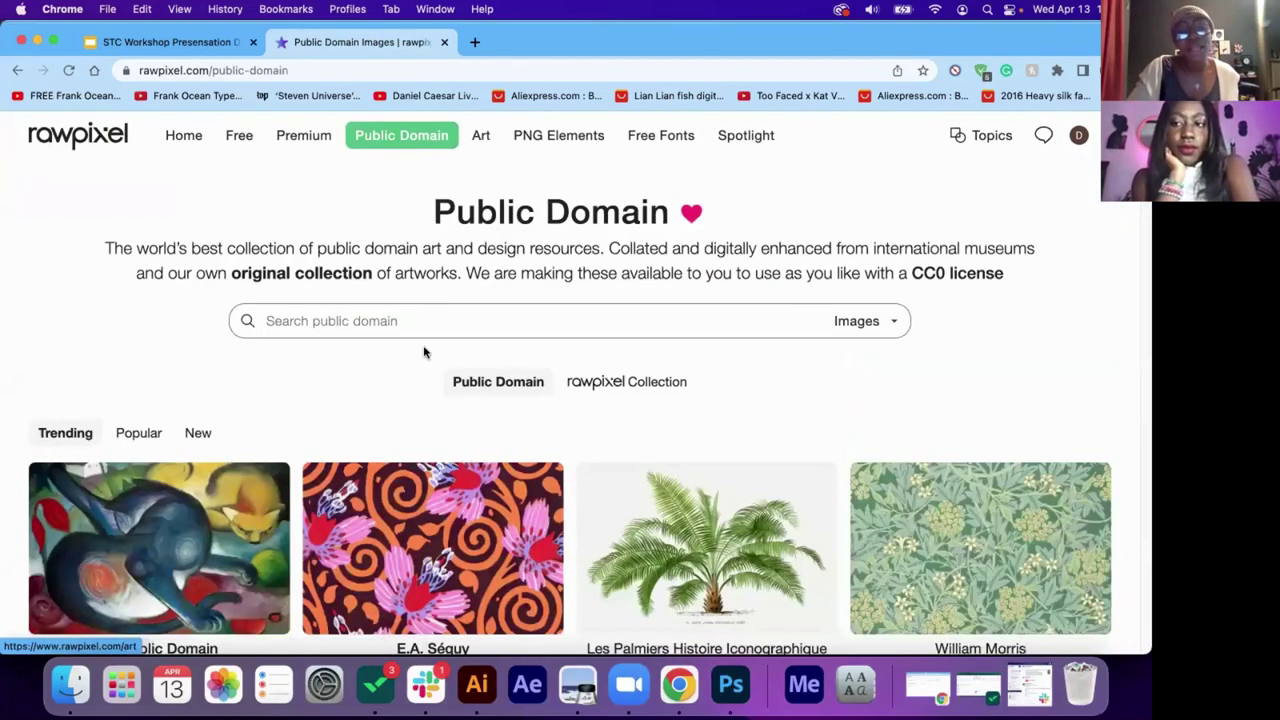
{"action": "scroll", "coordinate": [424, 352], "scroll_direction": "down", "scroll_amount": 2}
{"action": "scroll", "coordinate": [424, 352], "scroll_direction": "down", "scroll_amount": 5}
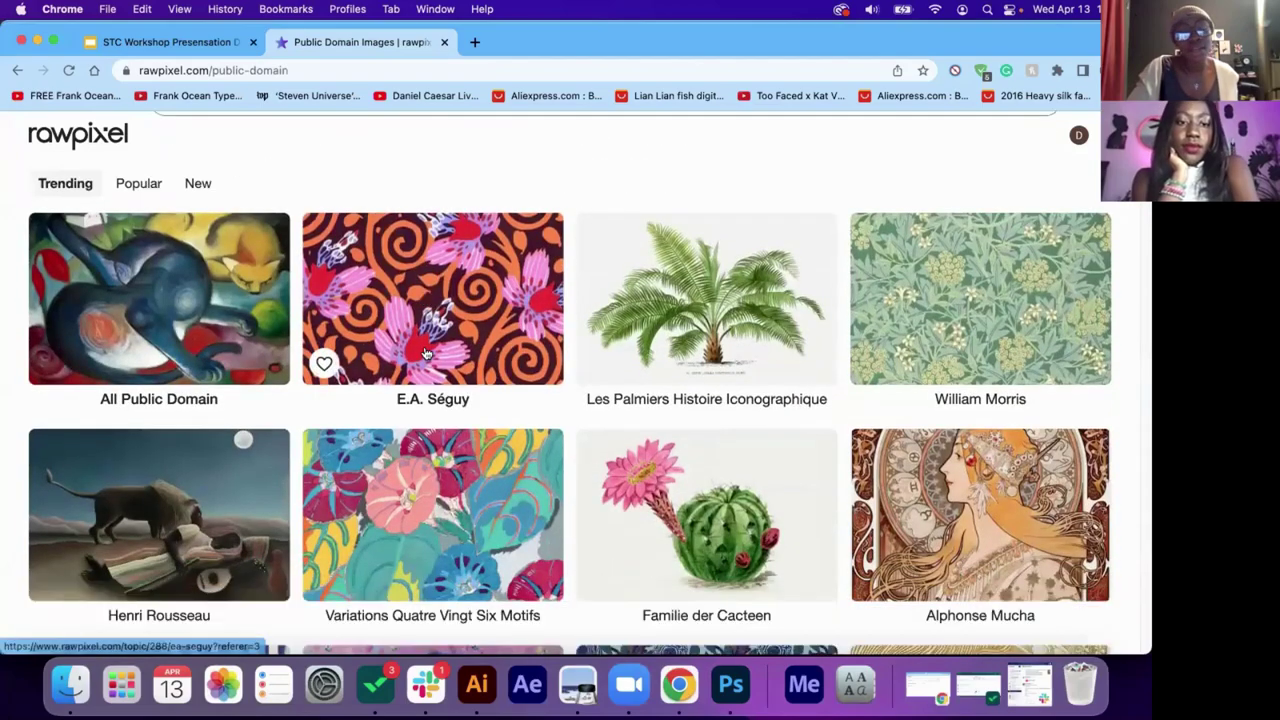
{"action": "scroll", "coordinate": [424, 352], "scroll_direction": "down", "scroll_amount": 2}
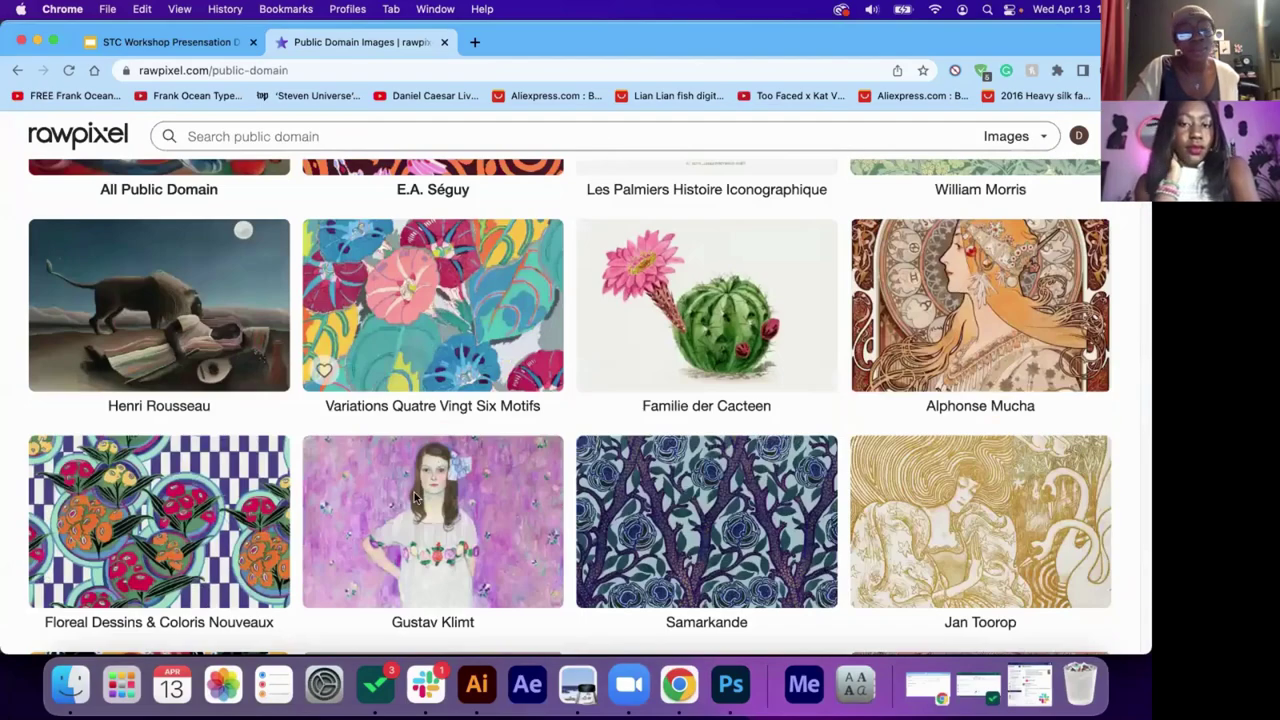
{"action": "scroll", "coordinate": [414, 492], "scroll_direction": "down", "scroll_amount": 7}
{"action": "scroll", "coordinate": [454, 273], "scroll_direction": "up", "scroll_amount": 4}
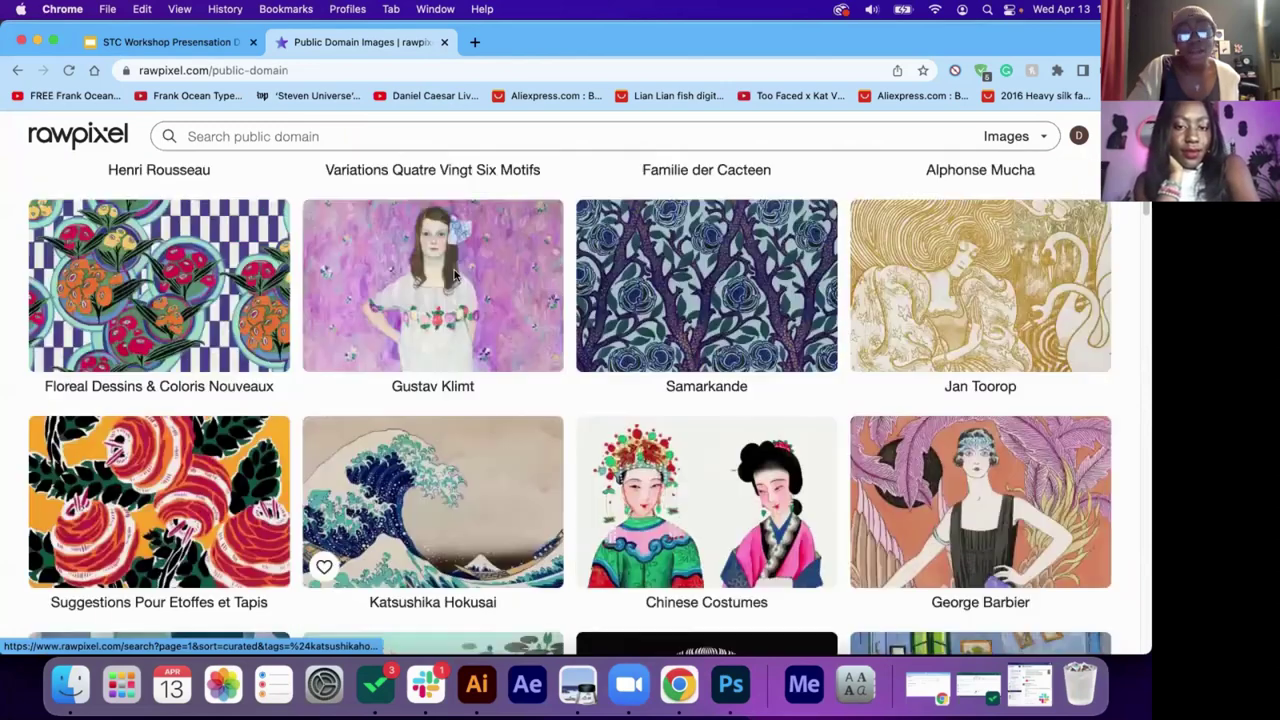
{"action": "scroll", "coordinate": [454, 273], "scroll_direction": "up", "scroll_amount": 10}
{"action": "scroll", "coordinate": [563, 337], "scroll_direction": "down", "scroll_amount": 2}
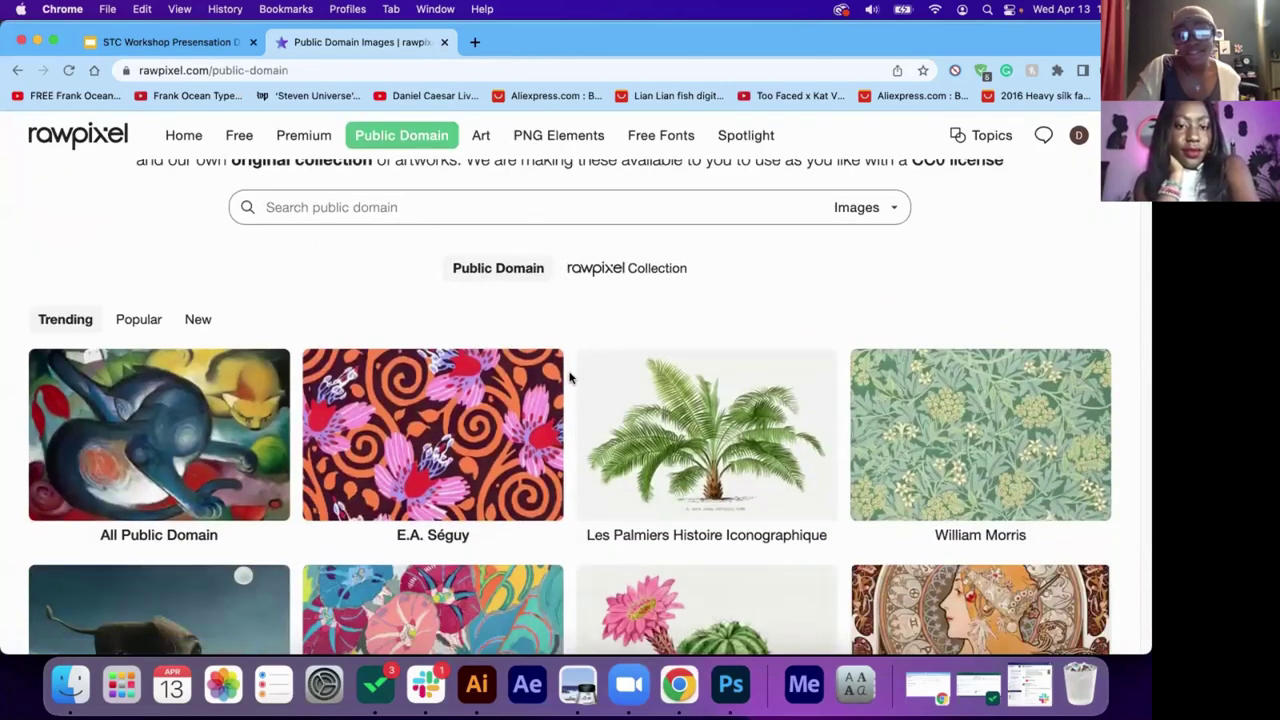
{"action": "scroll", "coordinate": [570, 376], "scroll_direction": "down", "scroll_amount": 4}
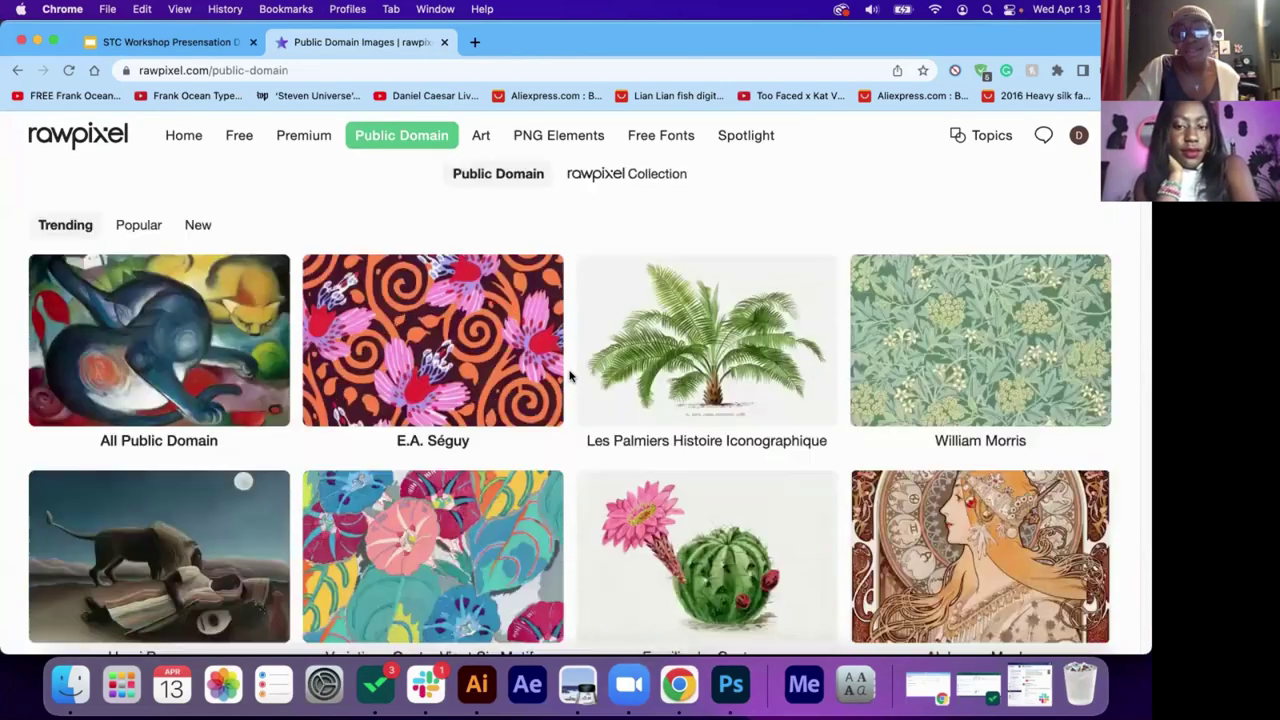
{"action": "scroll", "coordinate": [570, 376], "scroll_direction": "up", "scroll_amount": 6}
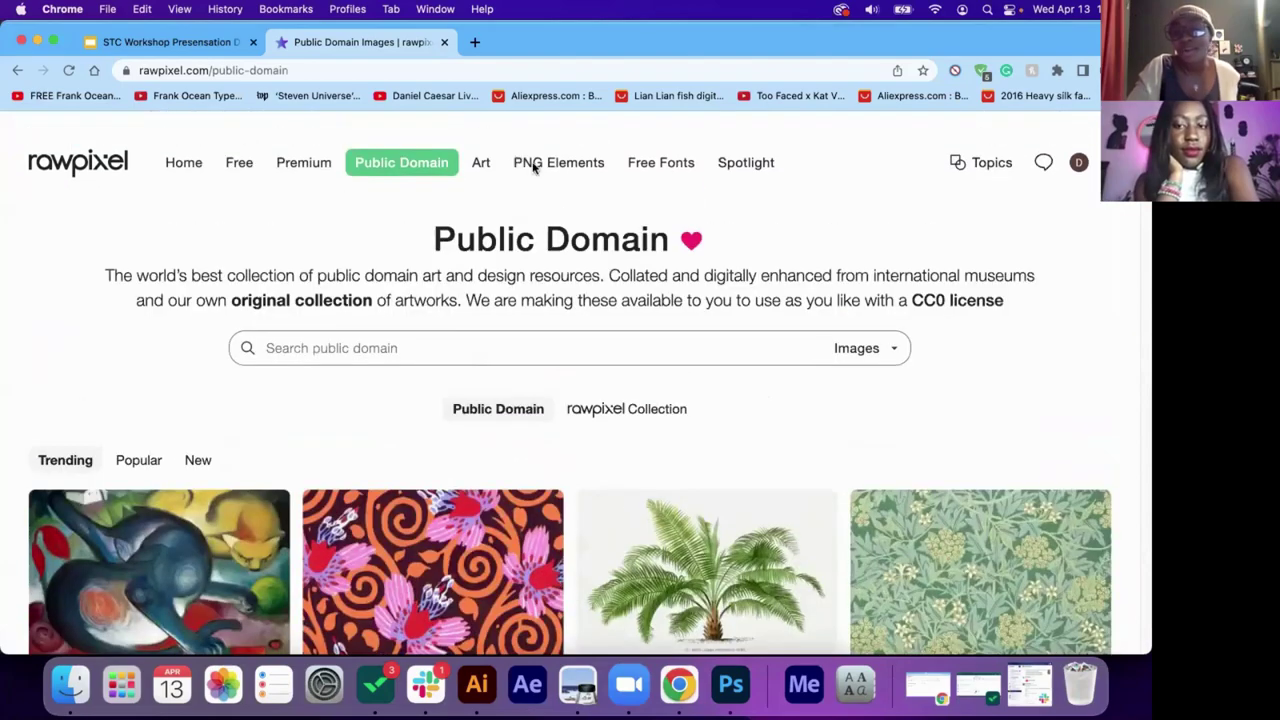
Browse the Art section, open its Impressionist topic, and view the download options for the painting Woman Bathing Her Feet in a Brook.
{"action": "left_click", "coordinate": [478, 135]}
{"action": "scroll", "coordinate": [462, 422], "scroll_direction": "down", "scroll_amount": 7}
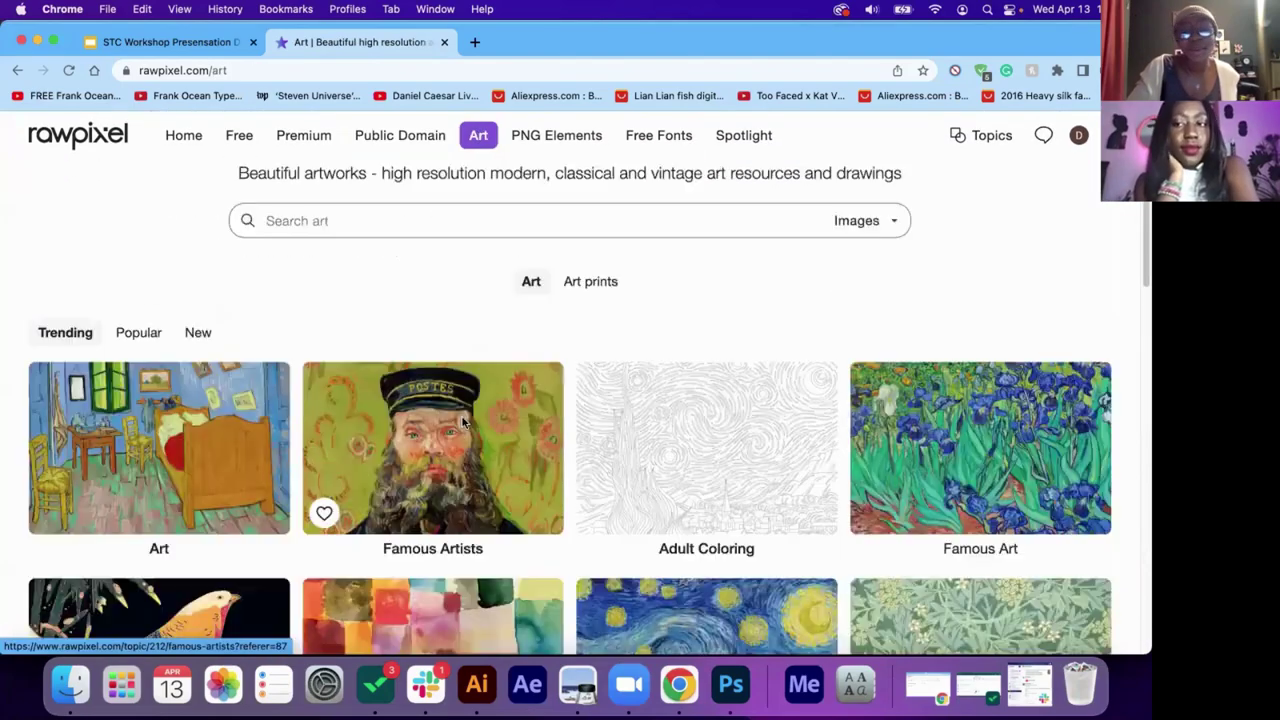
{"action": "scroll", "coordinate": [435, 483], "scroll_direction": "down", "scroll_amount": 5}
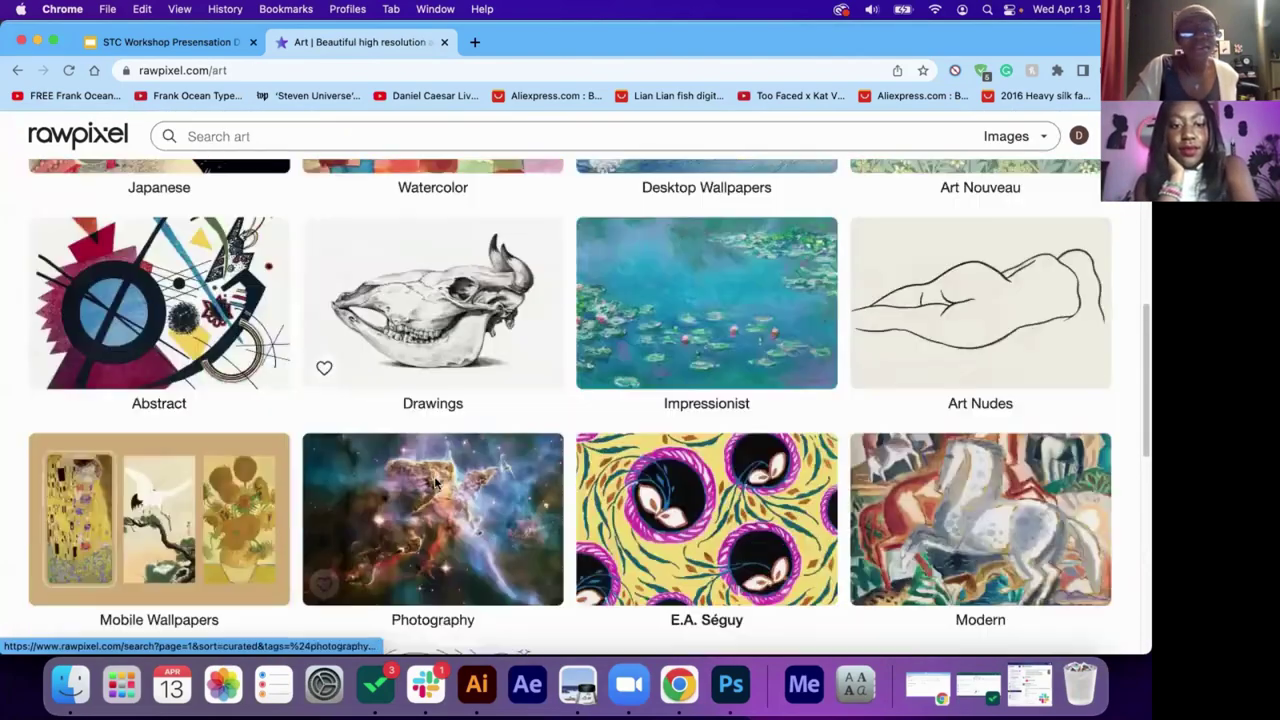
{"action": "scroll", "coordinate": [647, 410], "scroll_direction": "up", "scroll_amount": 3}
{"action": "left_click", "coordinate": [647, 407]}
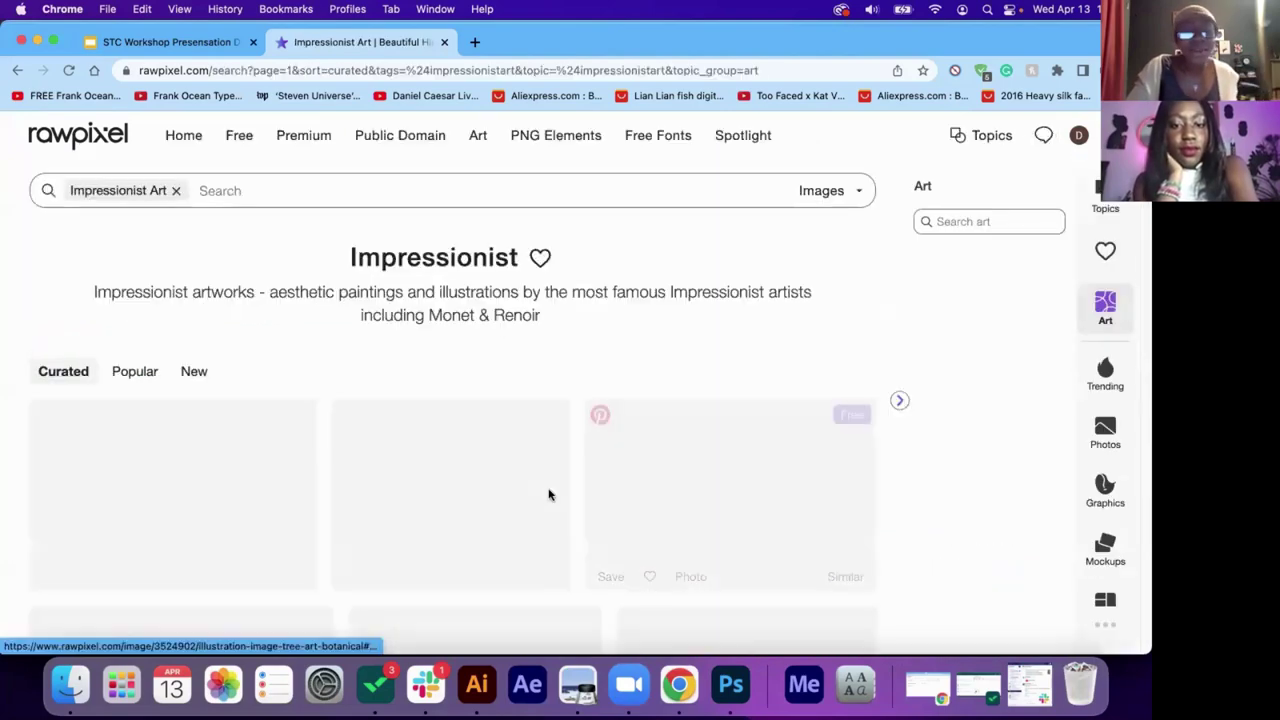
{"action": "left_click", "coordinate": [459, 555]}
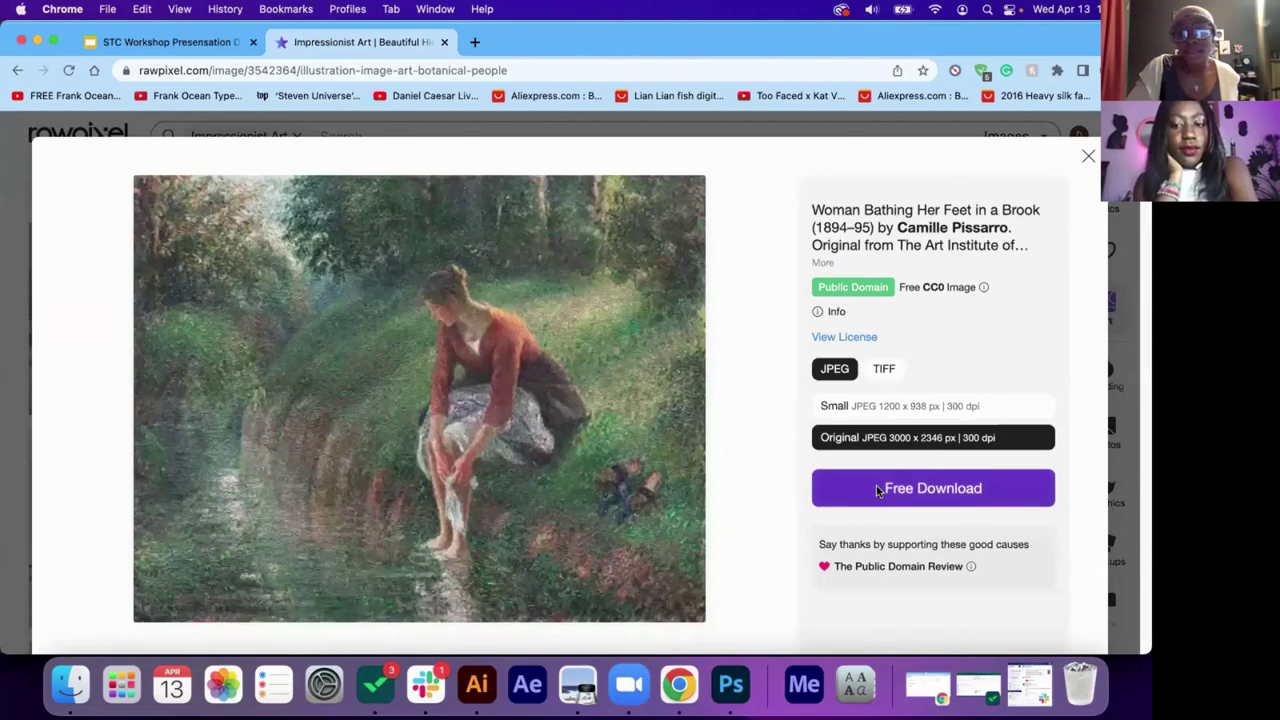
Switch back to the GOLDEN WIND COLLAGE document in Photoshop.
{"action": "left_click", "coordinate": [731, 686]}
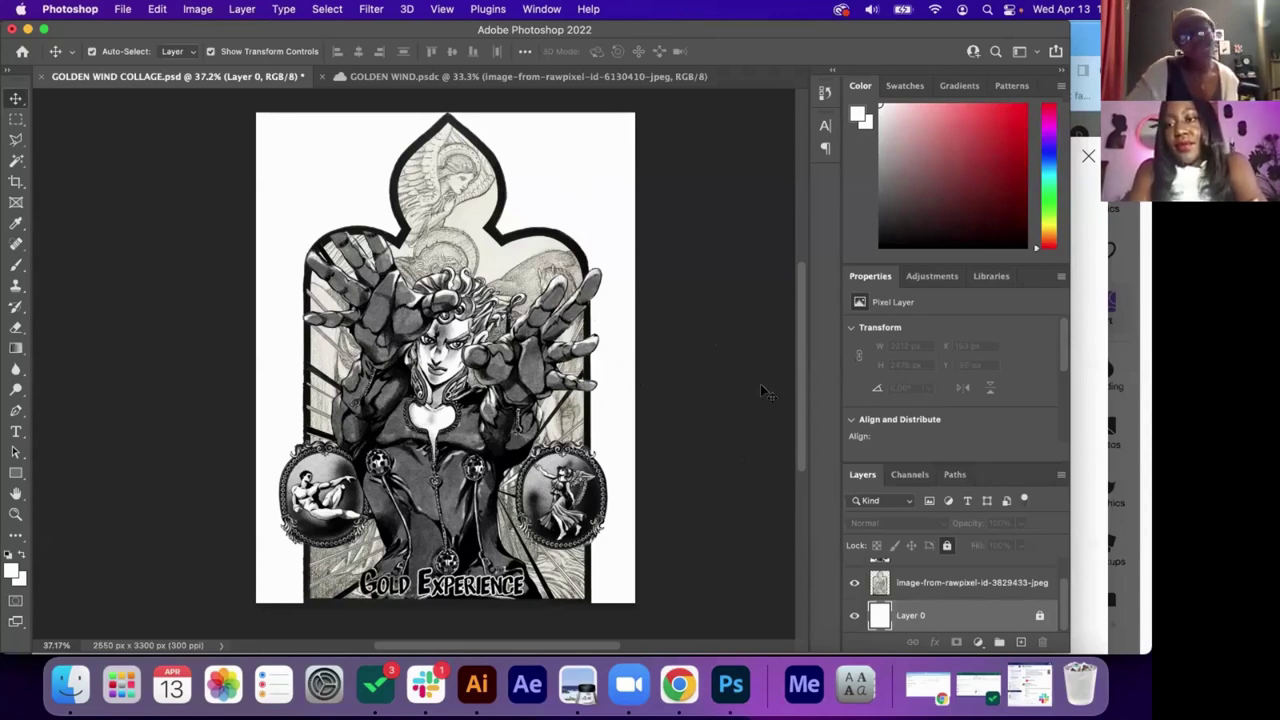
{"action": "scroll", "coordinate": [798, 383], "scroll_direction": "up", "scroll_amount": 1}
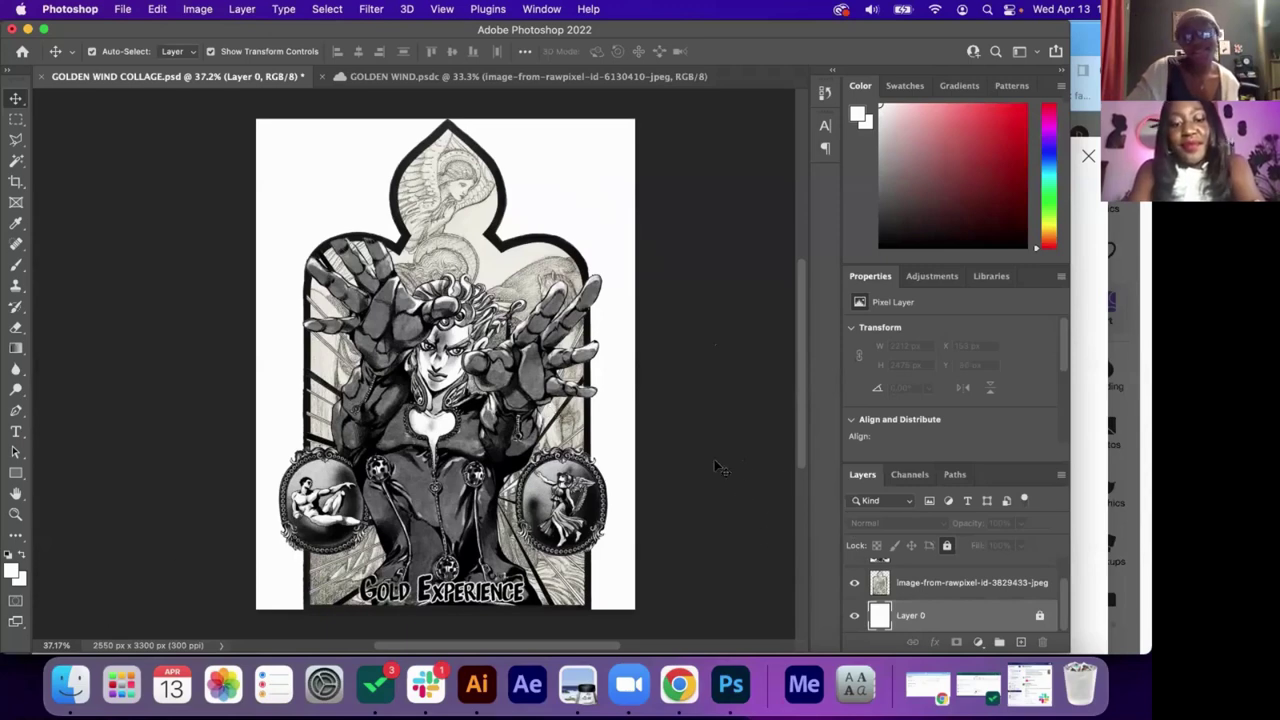
{"action": "left_click", "coordinate": [122, 9]}
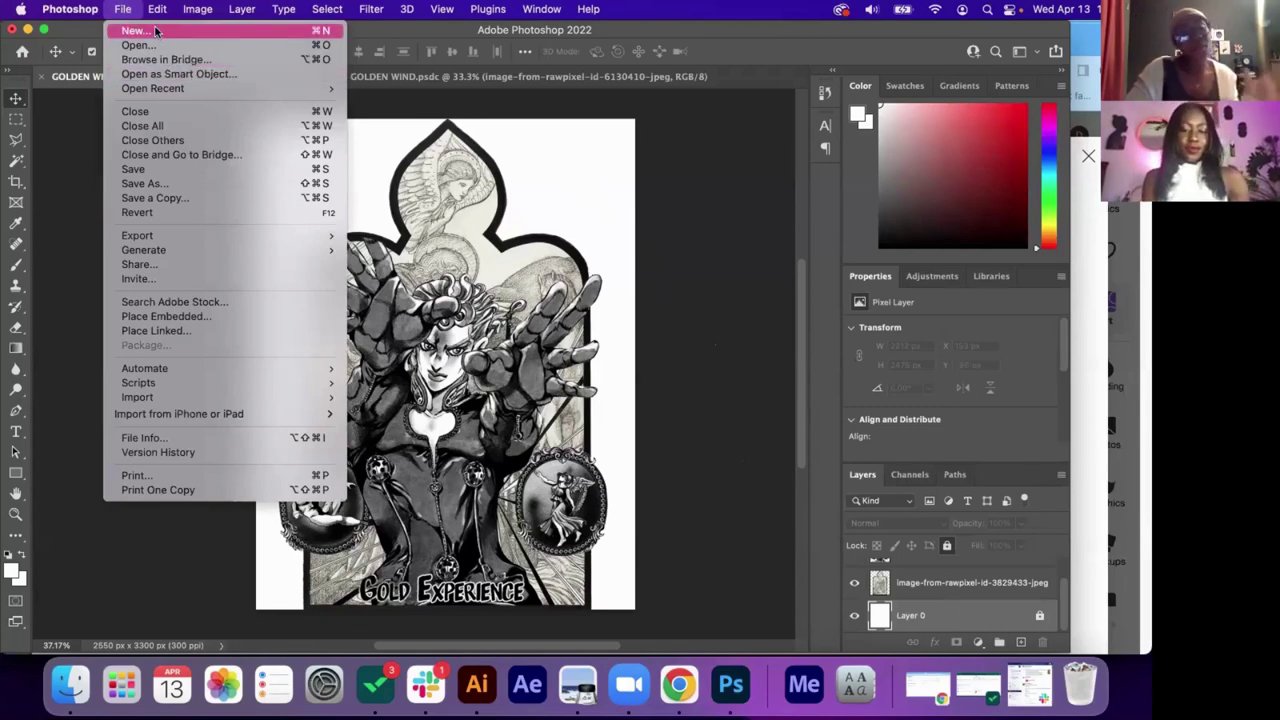
{"action": "left_click", "coordinate": [726, 228]}
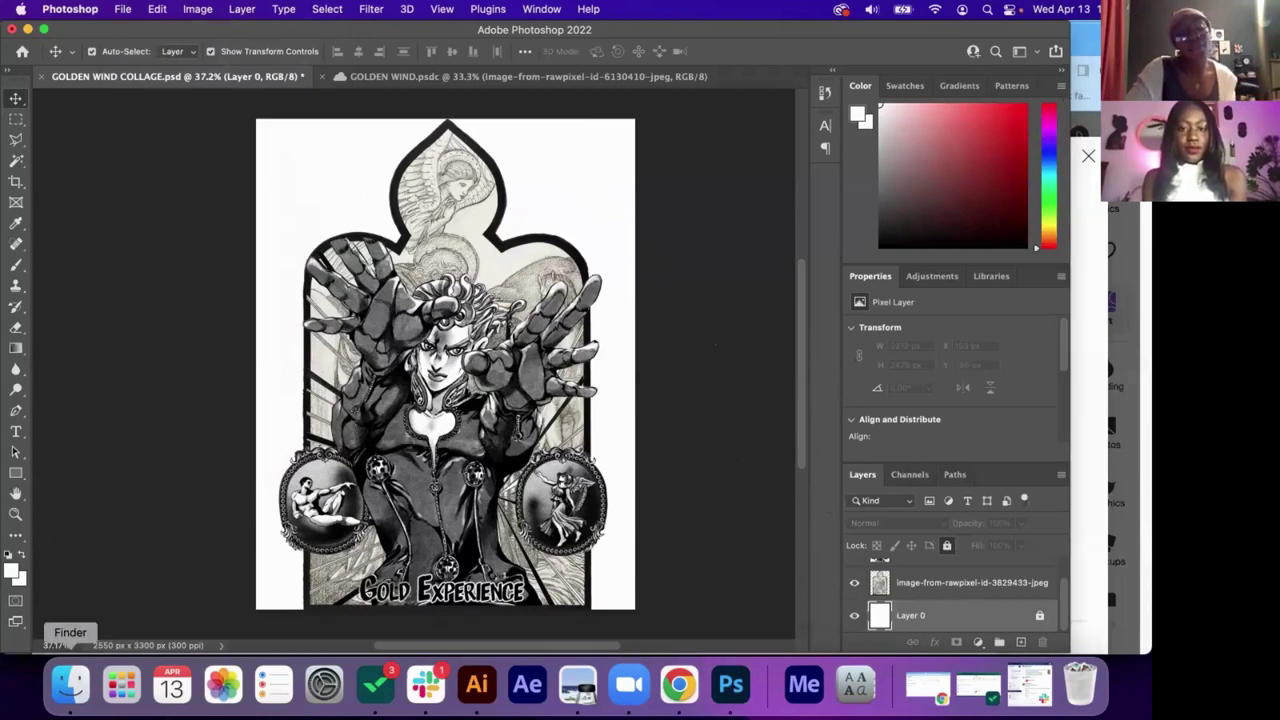
{"action": "left_click", "coordinate": [70, 684]}
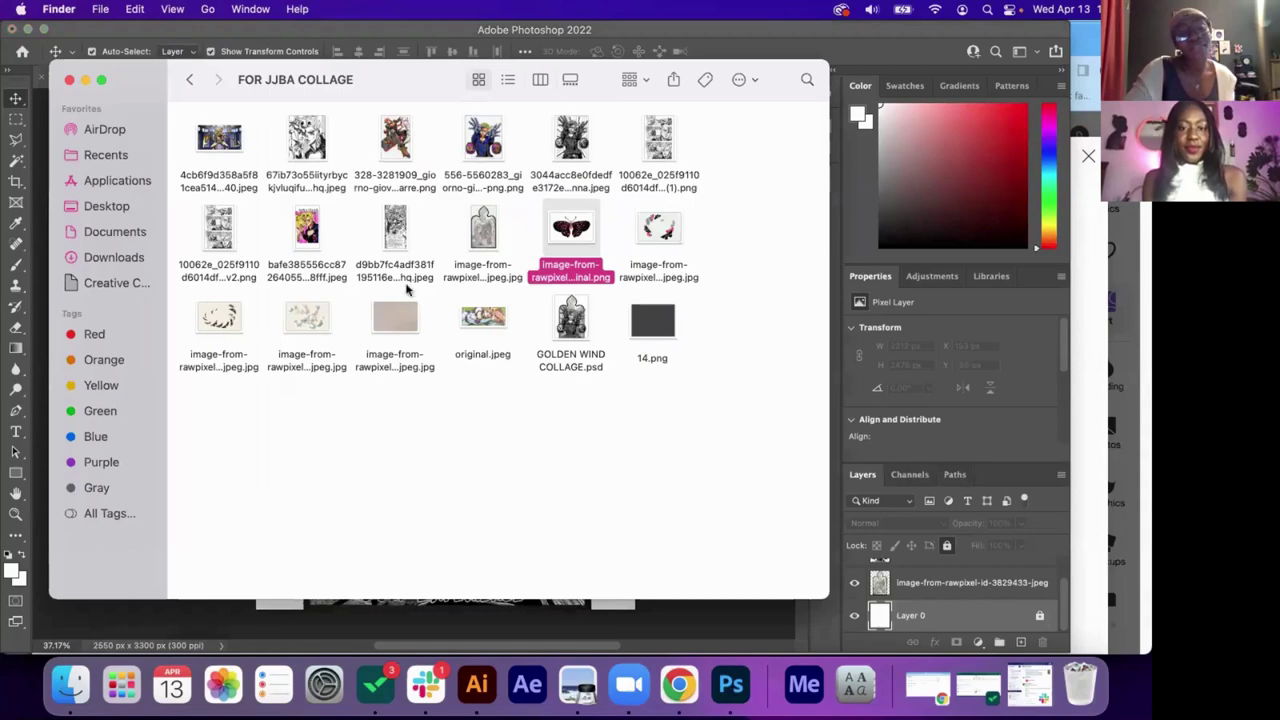
{"action": "left_click", "coordinate": [757, 623]}
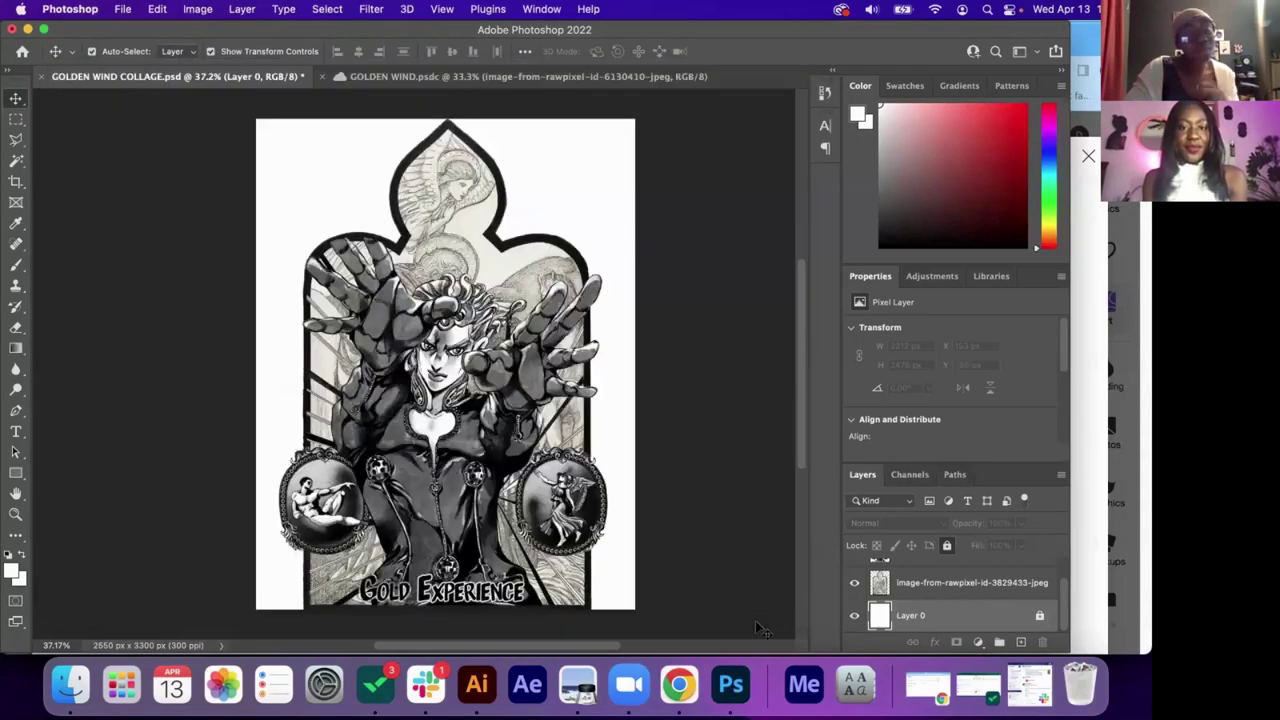
{"action": "scroll", "coordinate": [846, 596], "scroll_direction": "up", "scroll_amount": 1}
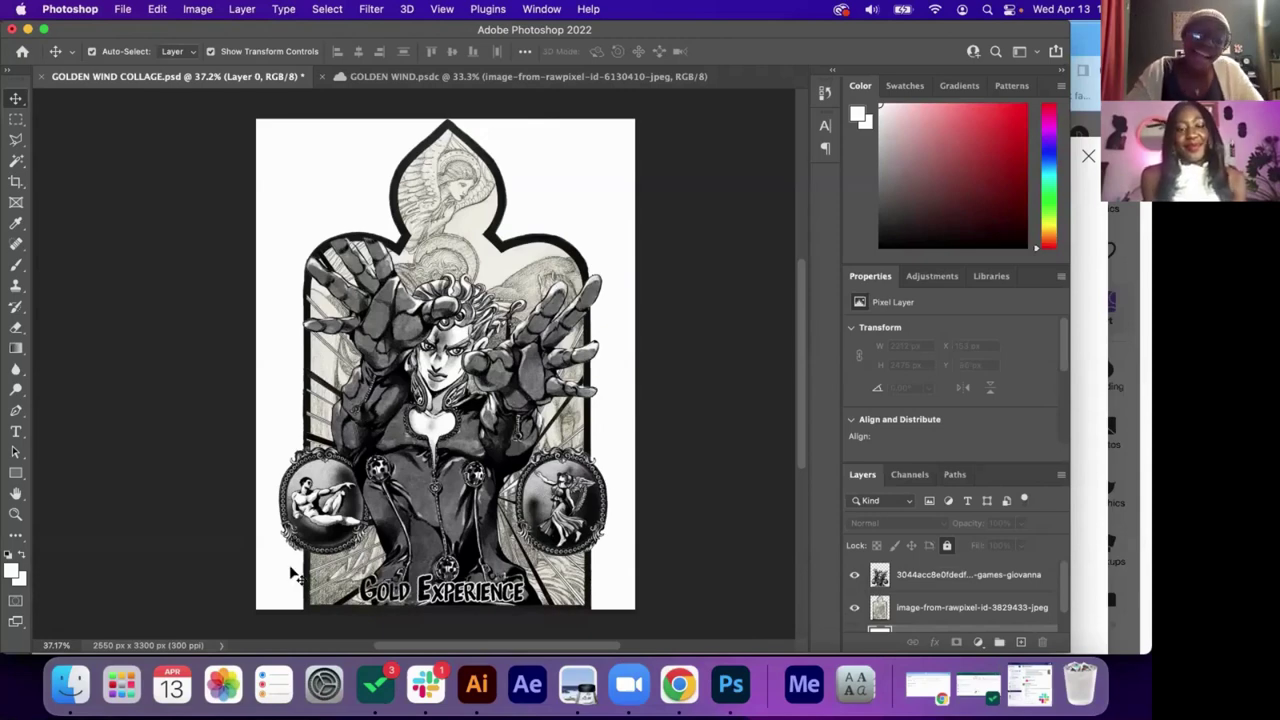
Place the black-and-white manga image 67ib73o55iityrbyckjvluqifuse7skb_hq.jpeg from the FOR JJBA COLLAGE folder into the collage document.
{"action": "left_click", "coordinate": [66, 682]}
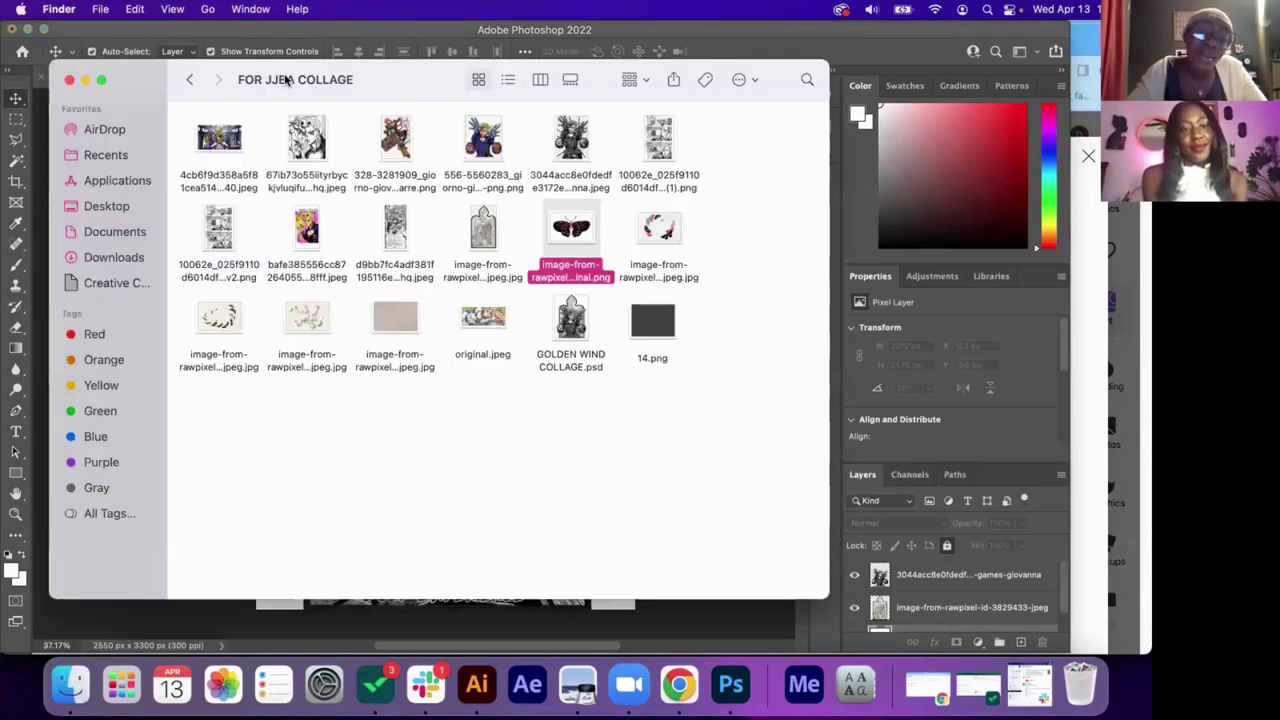
{"action": "left_click_drag", "start_coordinate": [285, 80], "coordinate": [507, 91]}
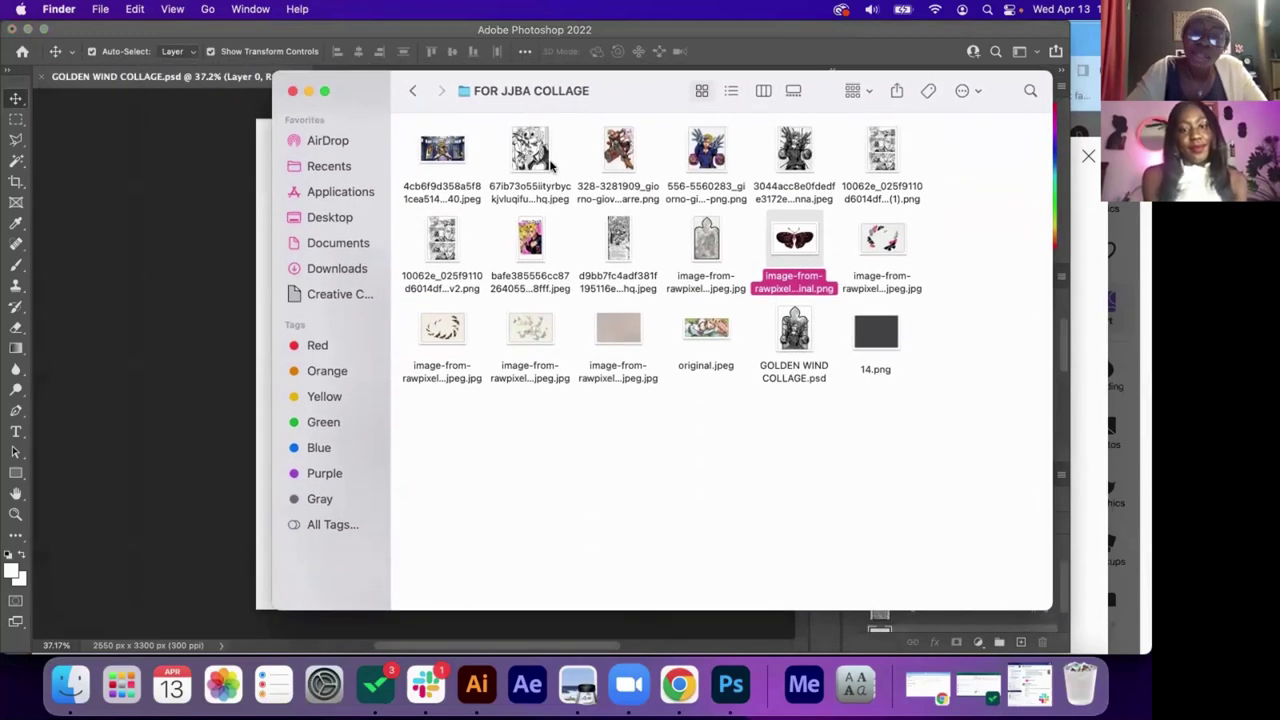
{"action": "left_click", "coordinate": [531, 155]}
{"action": "left_click_drag", "start_coordinate": [520, 158], "coordinate": [218, 199]}
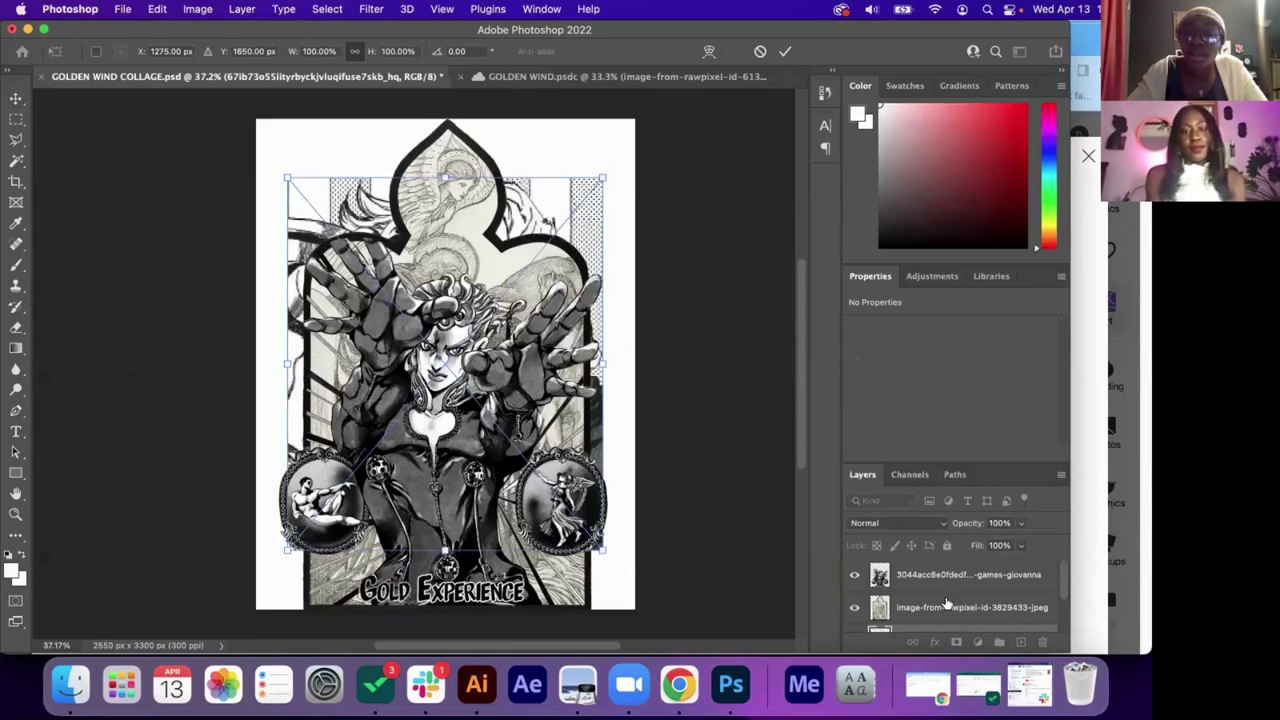
Bring the placed manga image's layer above the giovanna layer and align the image with the canvas's top-left corner at X 0, Y 0 px.
{"action": "left_click_drag", "start_coordinate": [945, 595], "coordinate": [935, 560]}
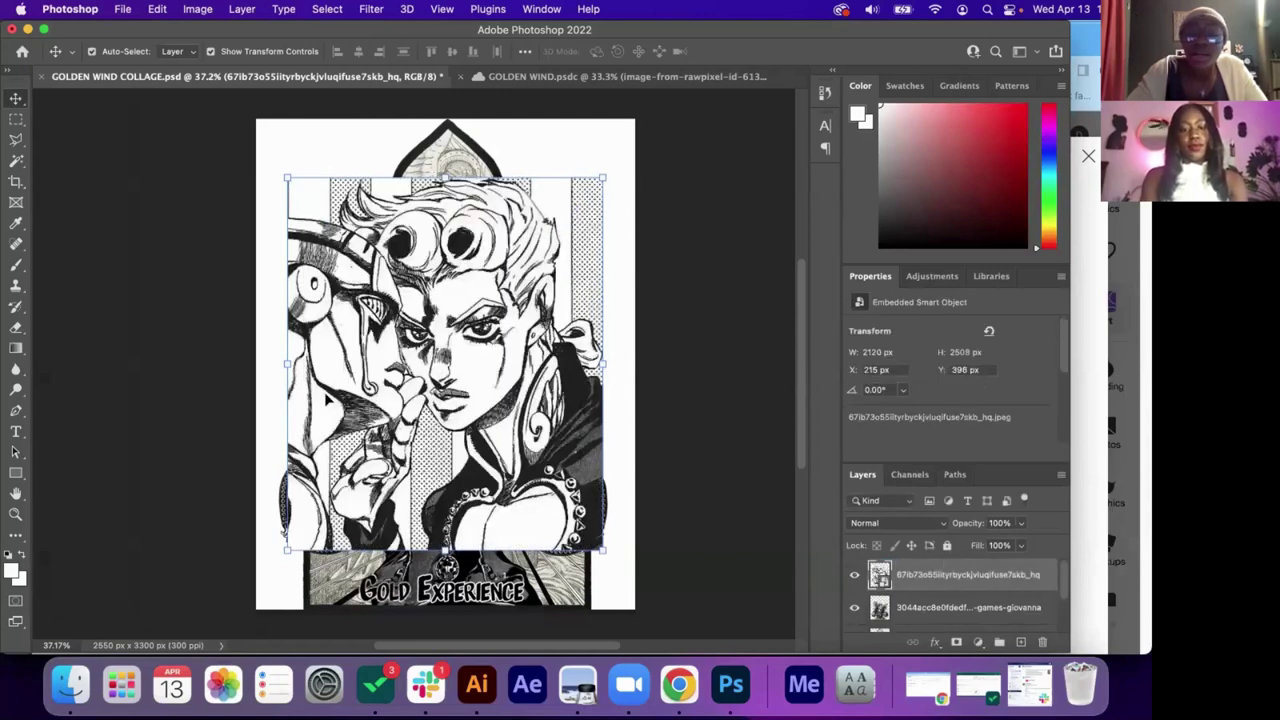
{"action": "left_click_drag", "start_coordinate": [327, 398], "coordinate": [296, 338]}
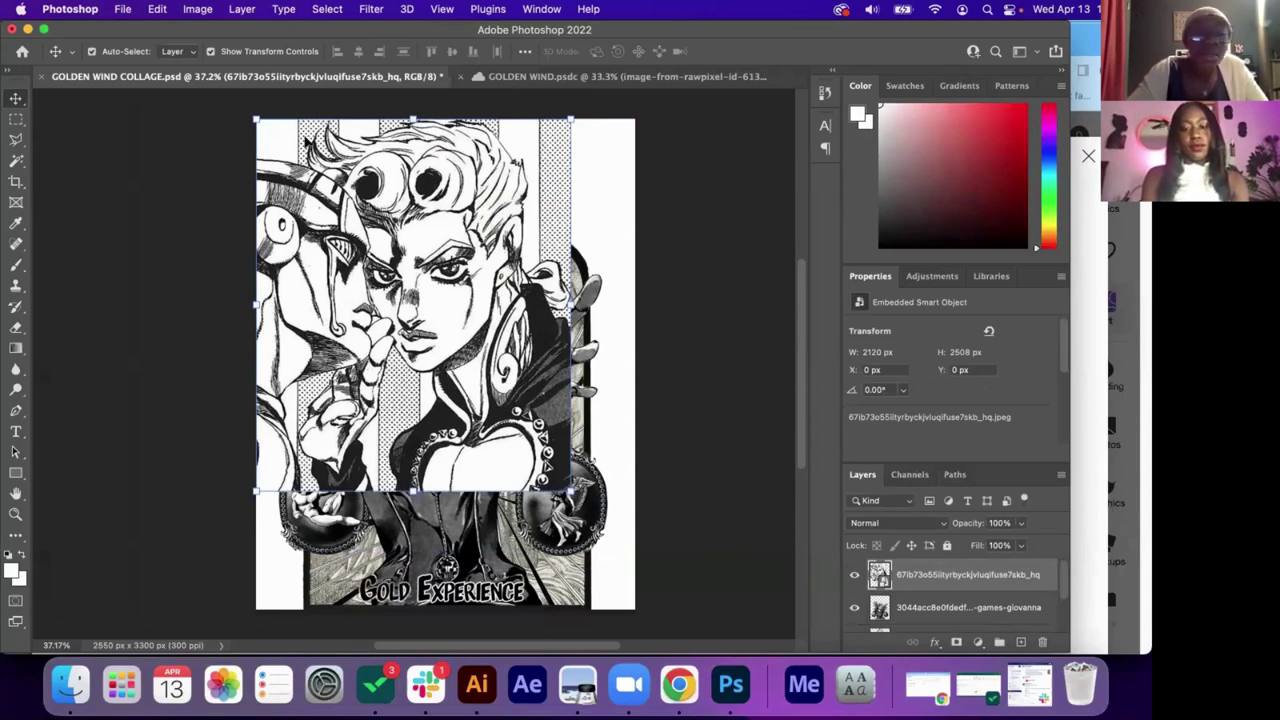
Rasterize the placed manga image's smart object into a pixel layer.
{"action": "left_click", "coordinate": [250, 14]}
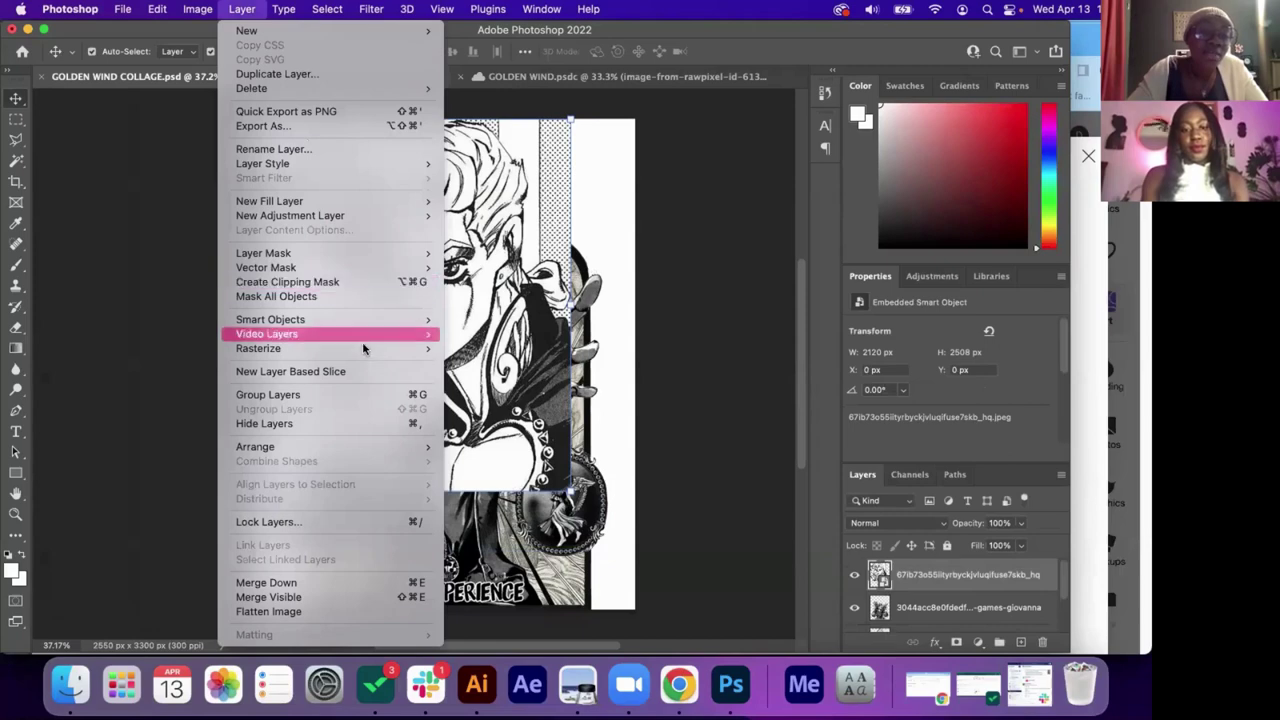
{"action": "mouse_move", "coordinate": [365, 348]}
{"action": "left_click", "coordinate": [530, 405]}
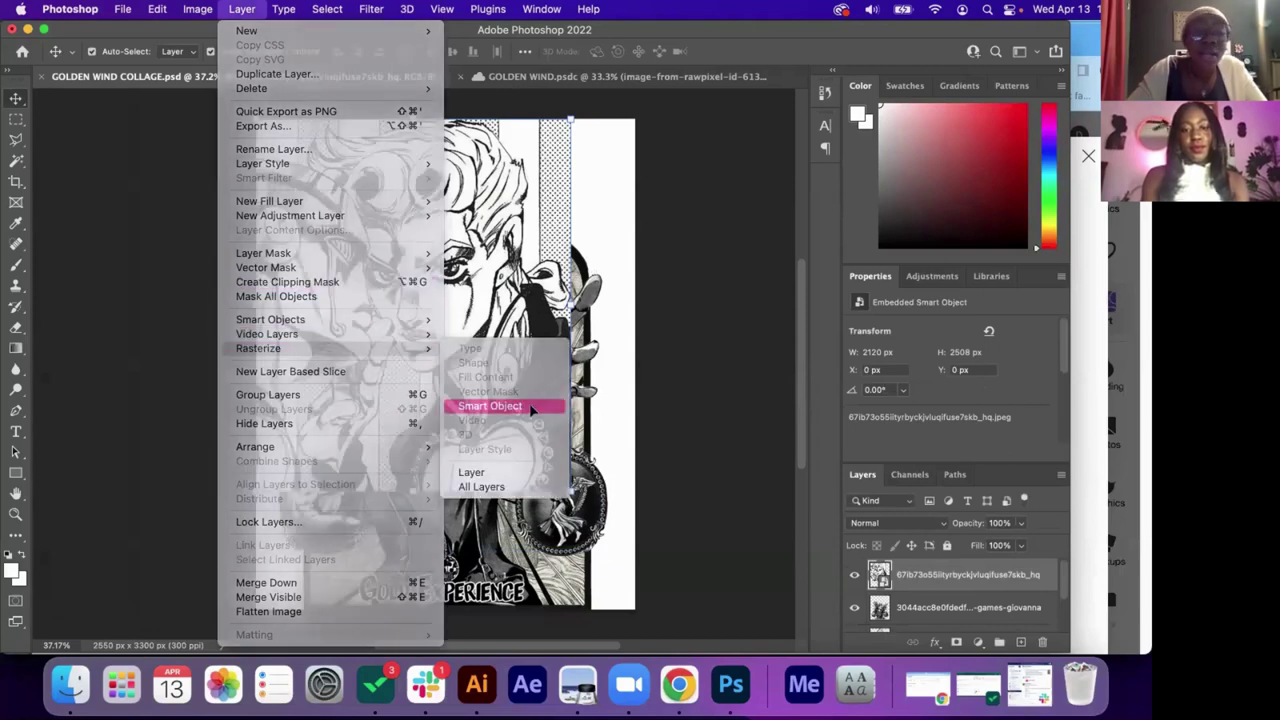
Select the helmeted figure along the manga image's left edge with the Magnetic Lasso tool, closing the outline at its starting point.
{"action": "left_click", "coordinate": [18, 140]}
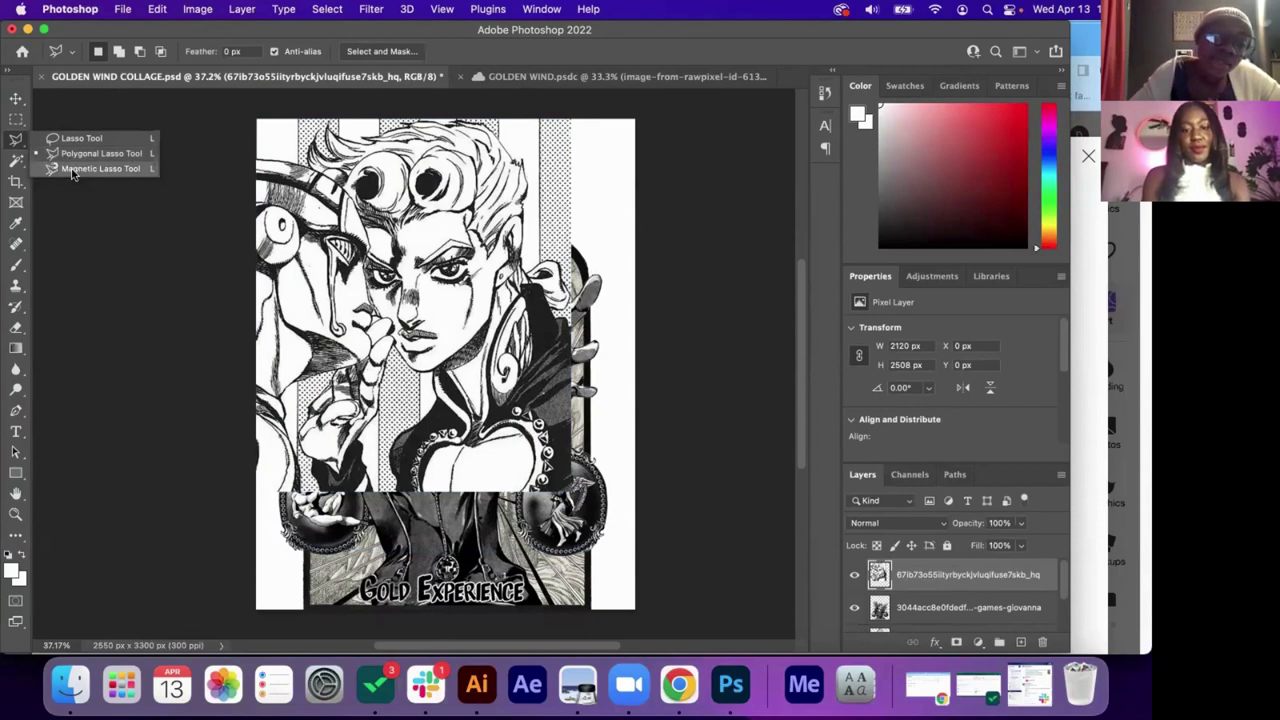
{"action": "left_click", "coordinate": [72, 170]}
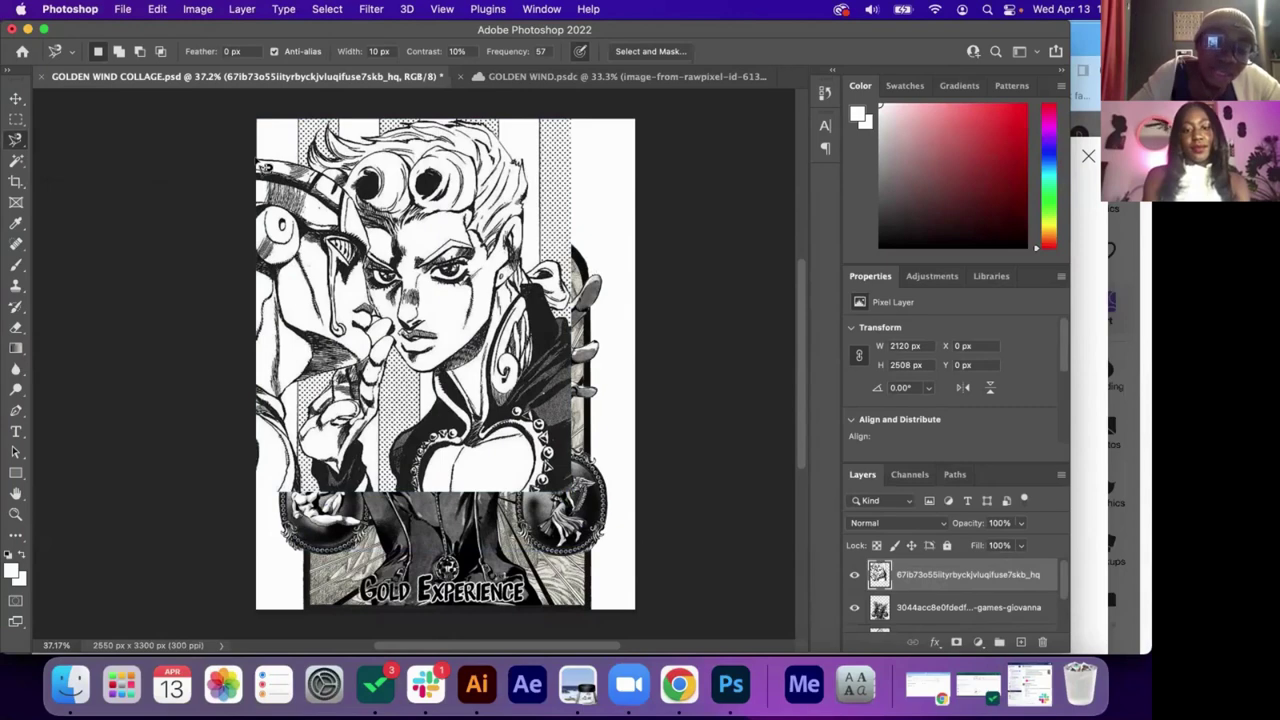
{"action": "left_click", "coordinate": [256, 158]}
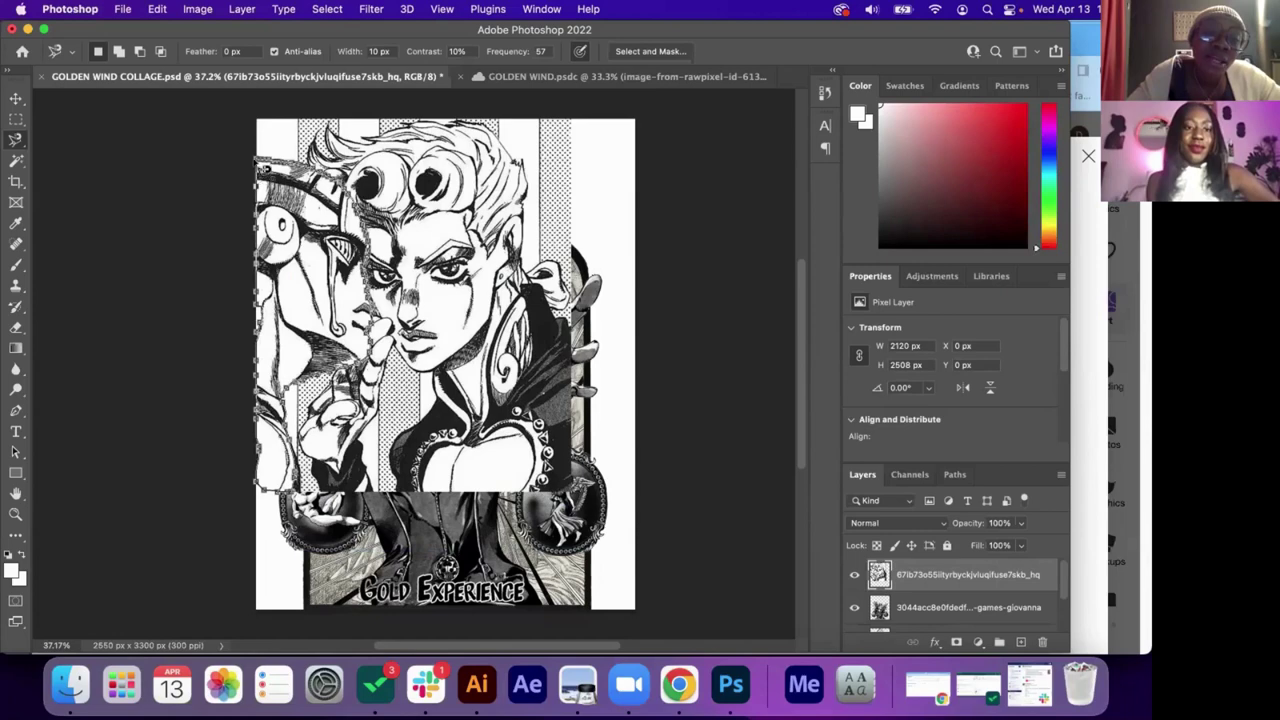
{"action": "double_click", "coordinate": [263, 168]}
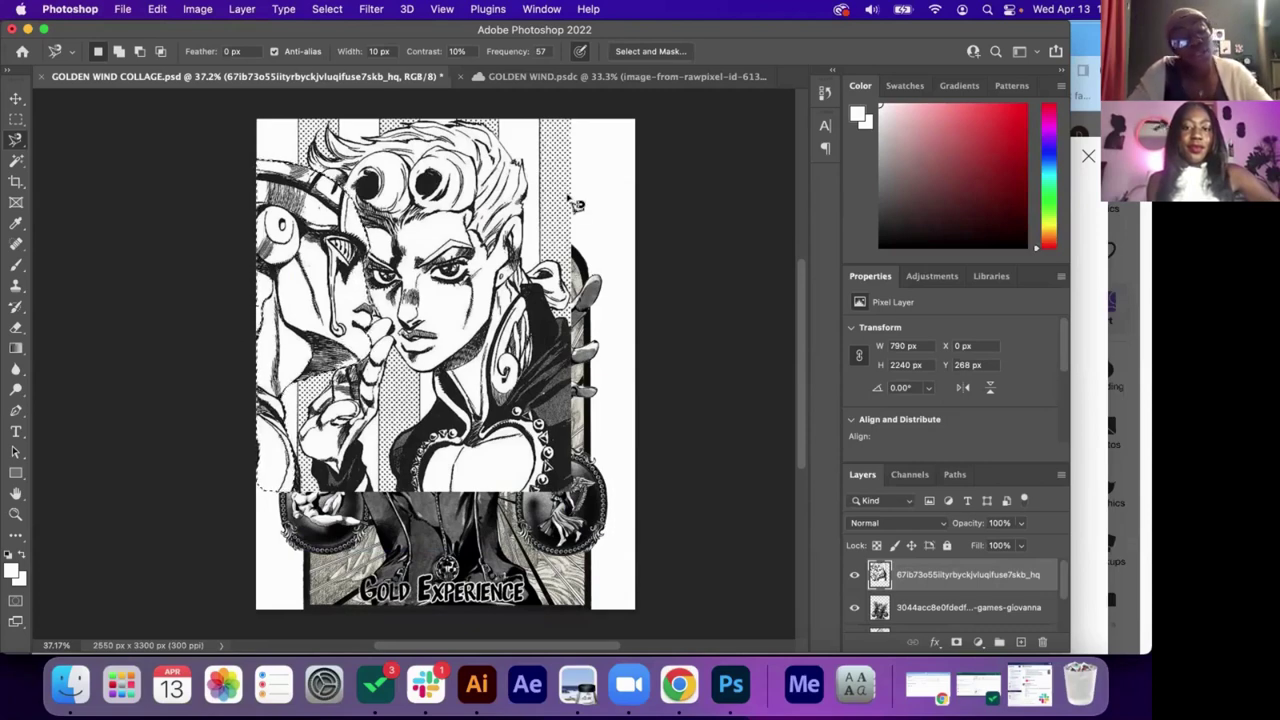
Delete everything outside the selected helmeted figure on the manga layer, and clear the selection.
{"action": "key", "text": "shift"}
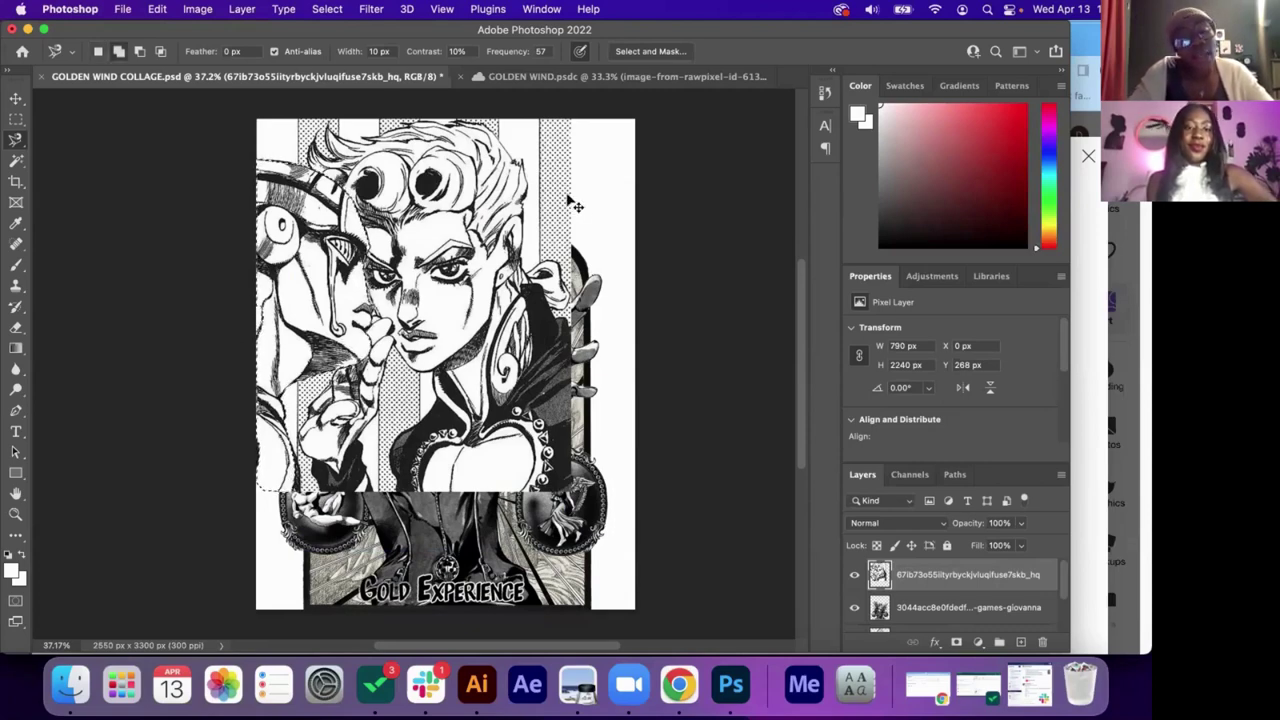
{"action": "key", "text": "super+a"}
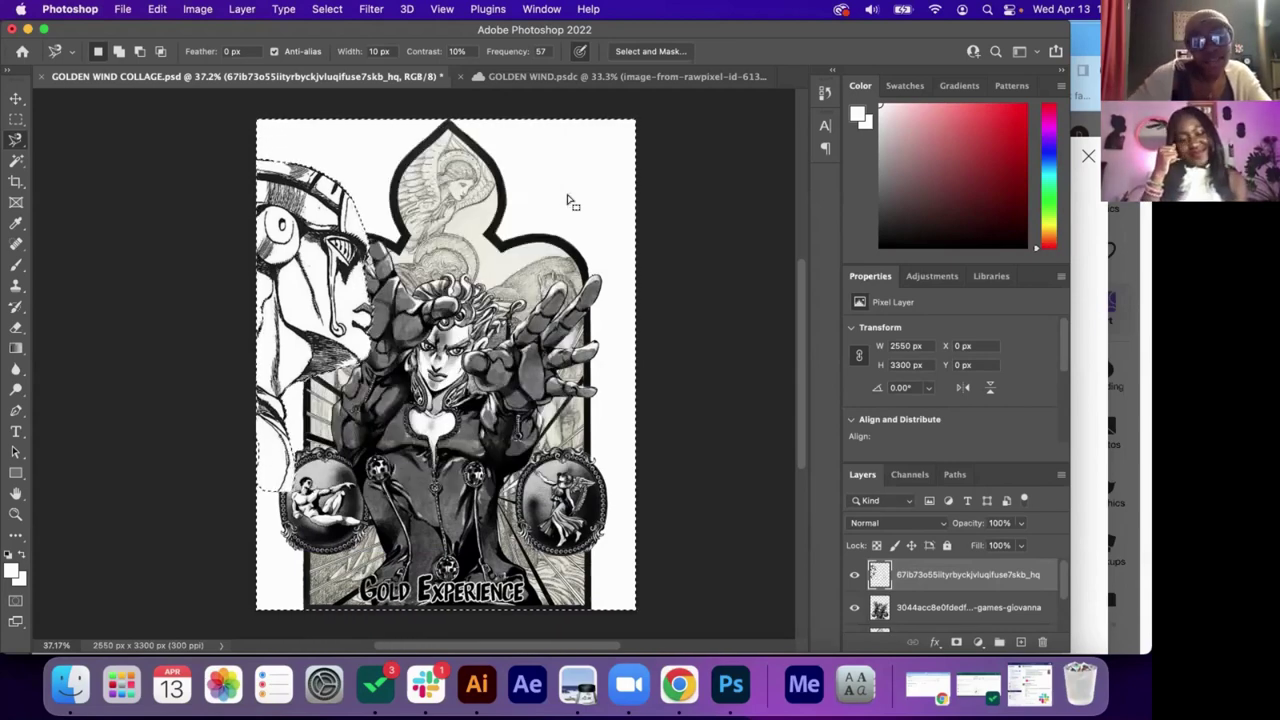
{"action": "left_click", "coordinate": [325, 10]}
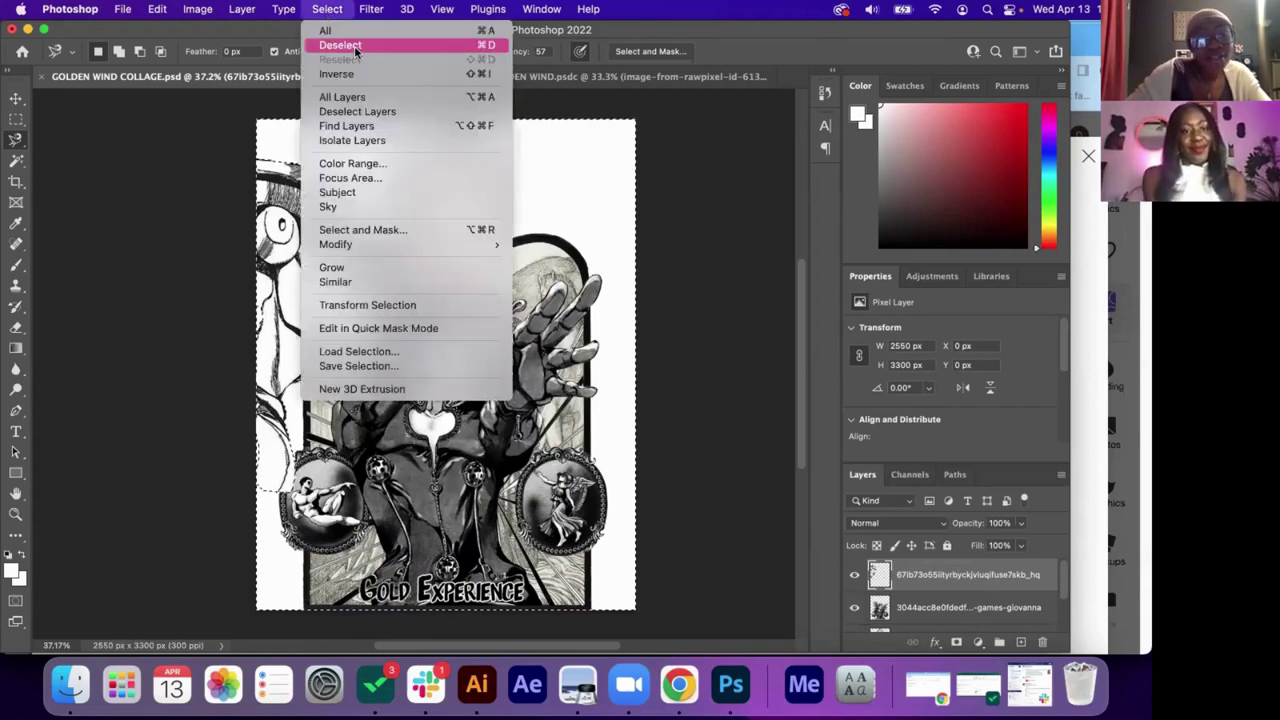
{"action": "left_click", "coordinate": [340, 45]}
Move the cut-out helmeted figure up into the canvas's top-left corner, at X 0, Y 0 px.
{"action": "left_click", "coordinate": [17, 99]}
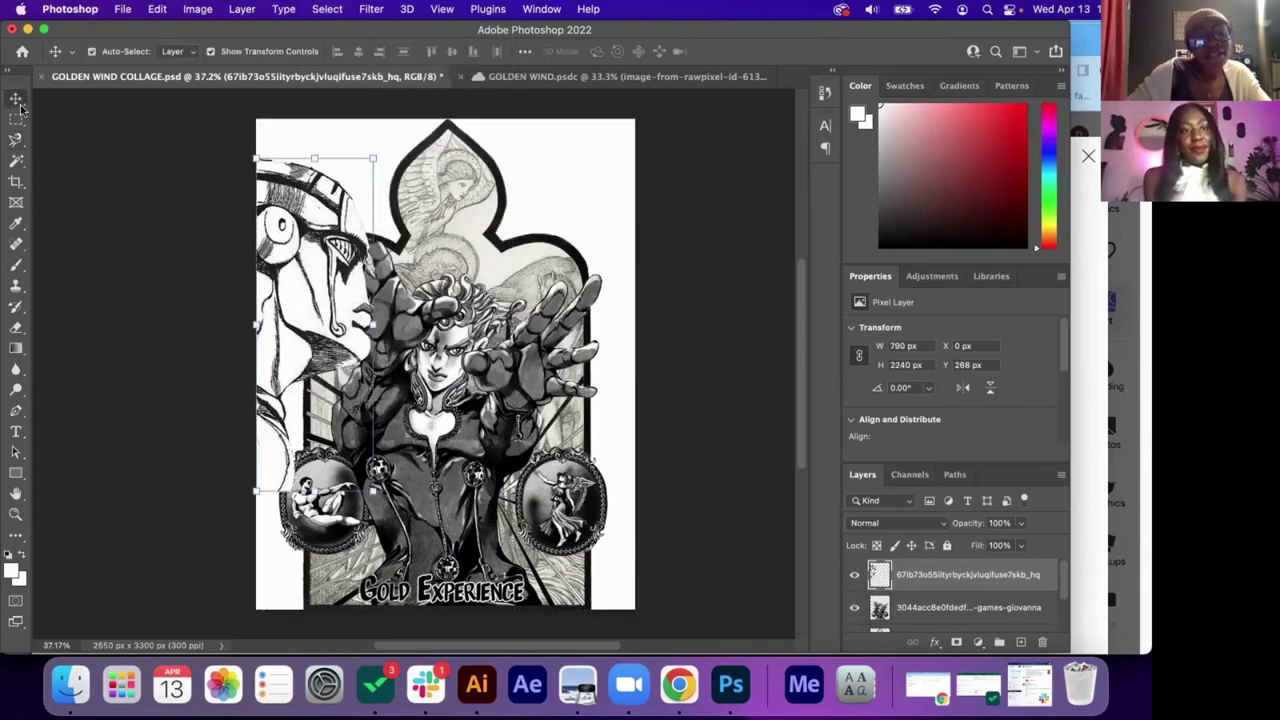
{"action": "left_click_drag", "start_coordinate": [310, 334], "coordinate": [310, 288]}
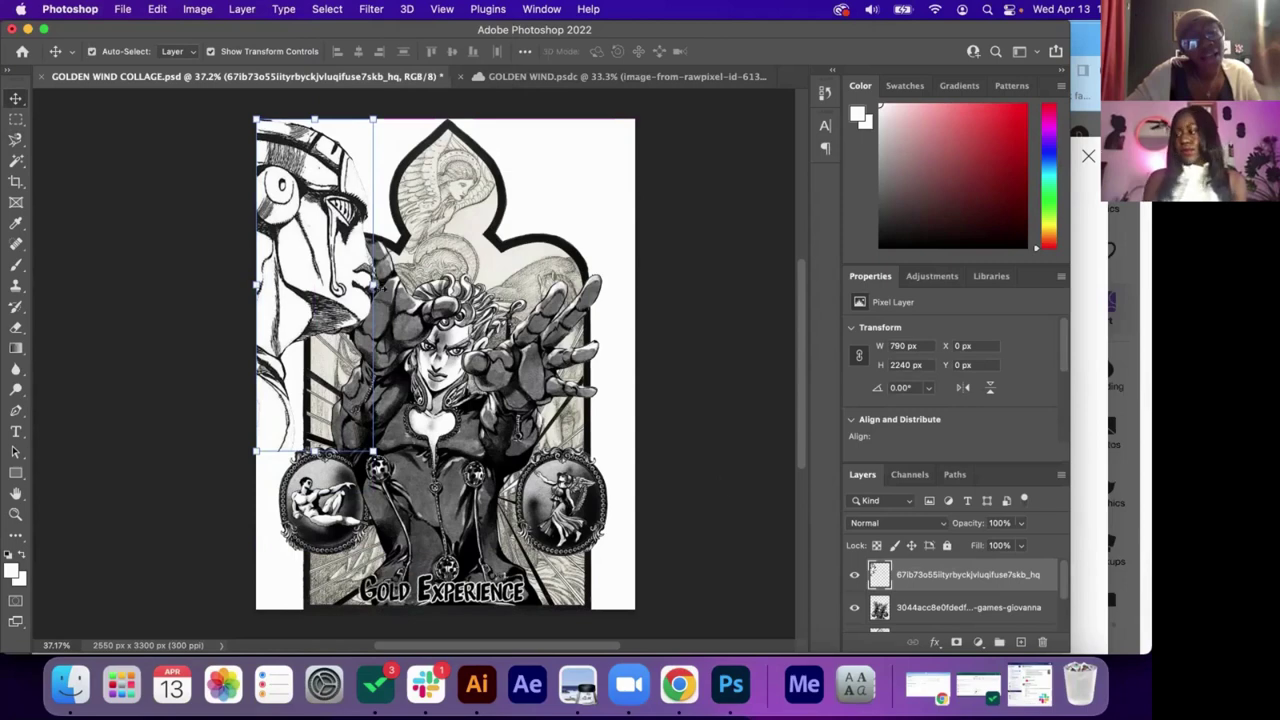
{"action": "left_click_drag", "start_coordinate": [354, 278], "coordinate": [298, 265]}
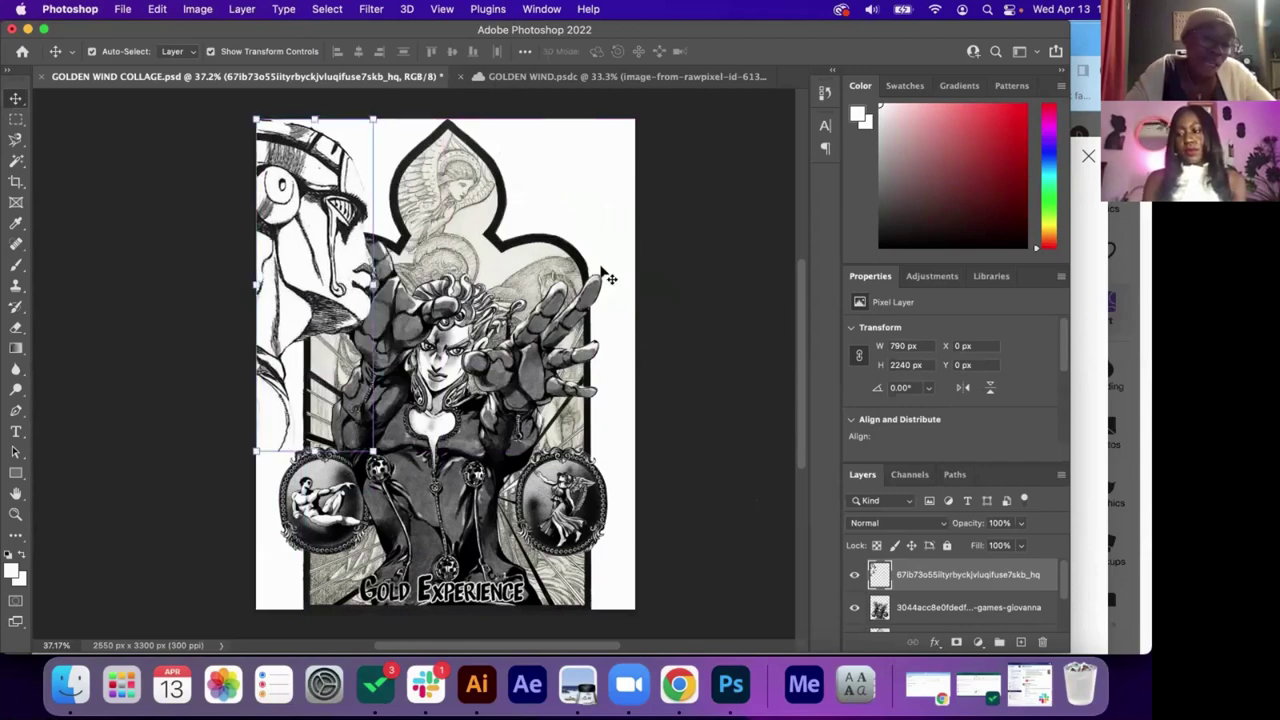
Place 14.png from the FOR JJBA COLLAGE folder into the collage, rotated to -90°.
{"action": "left_click", "coordinate": [683, 302]}
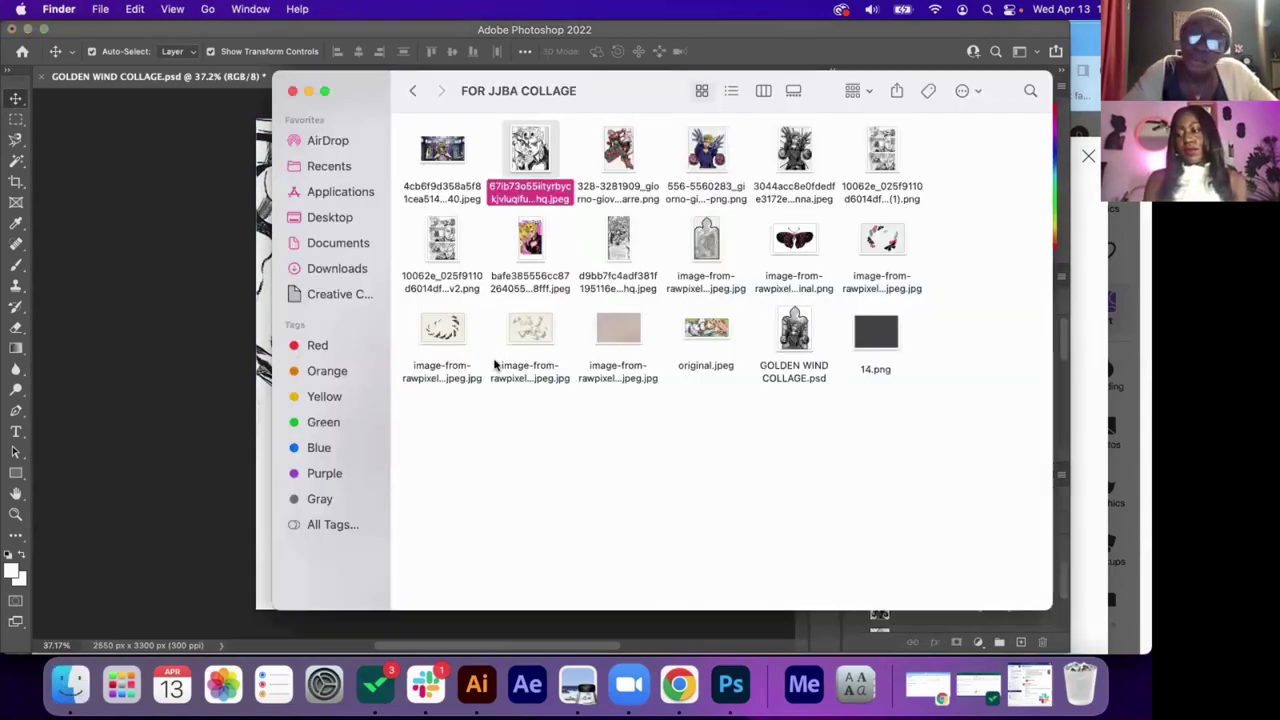
{"action": "left_click_drag", "start_coordinate": [858, 333], "coordinate": [300, 385]}
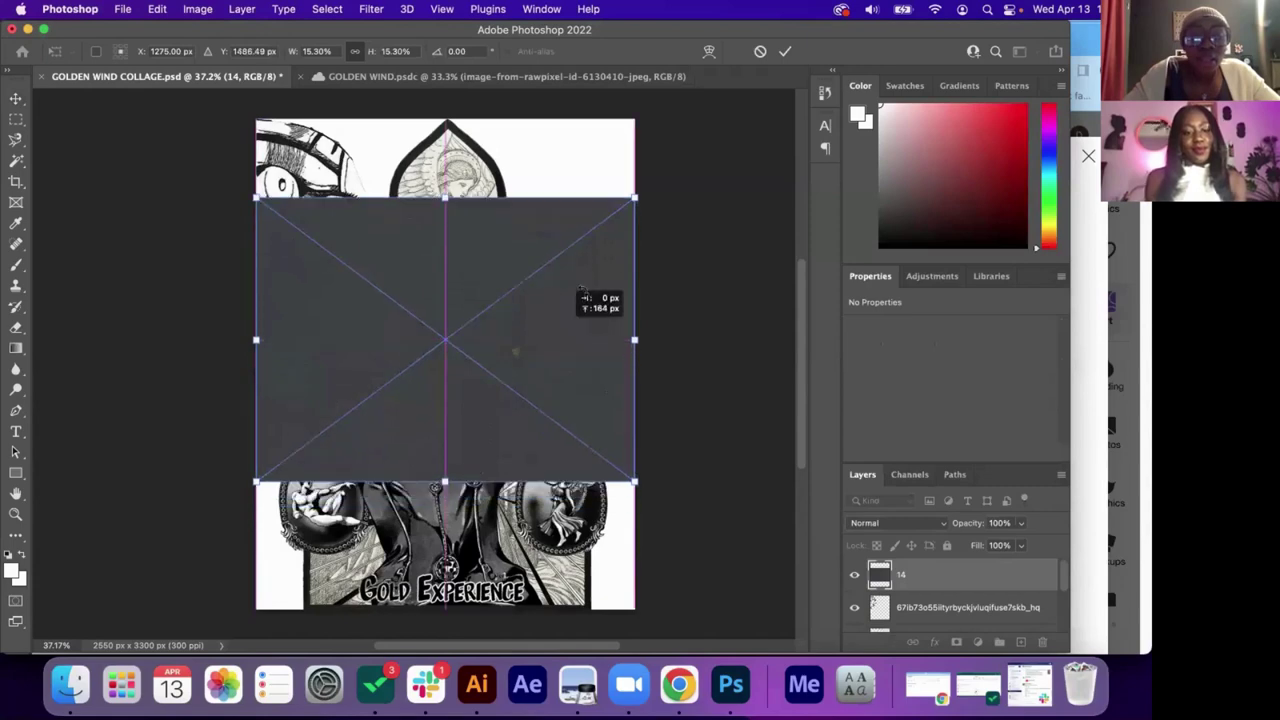
{"action": "left_click_drag", "start_coordinate": [655, 184], "coordinate": [316, 166]}
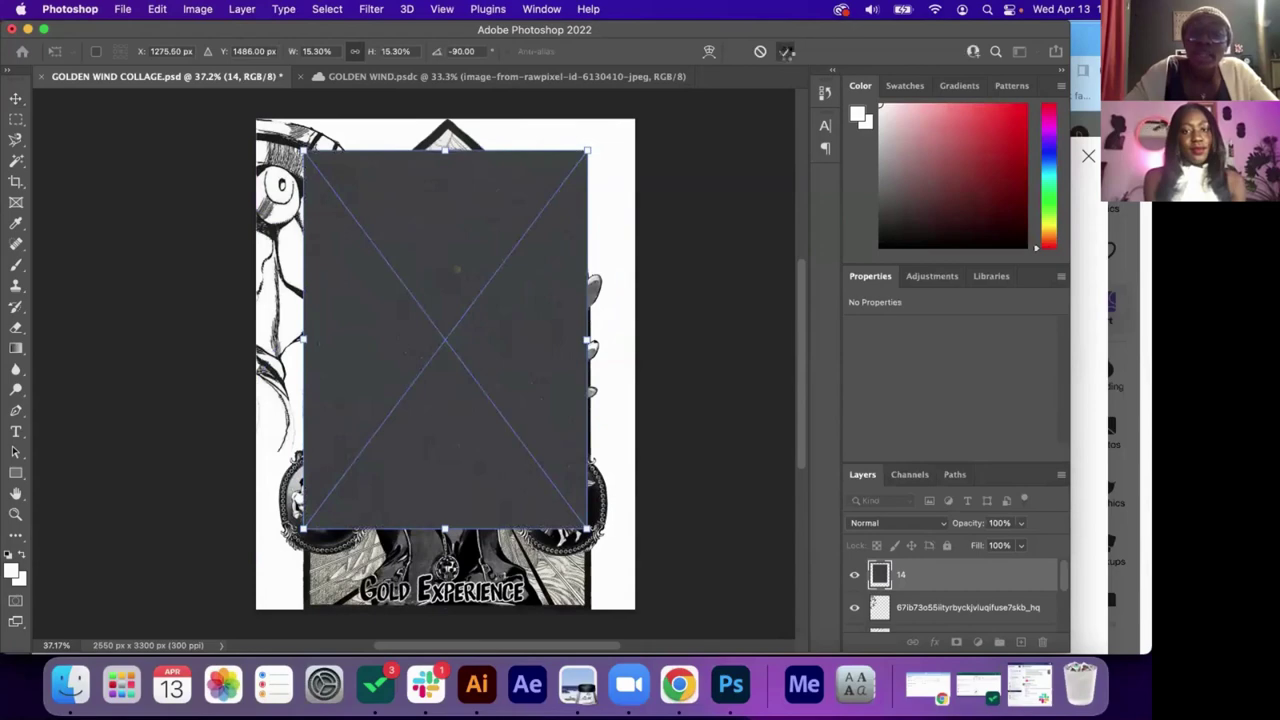
{"action": "left_click", "coordinate": [786, 53]}
Align the dark texture at X 0, Y 0, enlarge it to about 2569 × 3424 px, and move its layer directly above Layer 0.
{"action": "left_click_drag", "start_coordinate": [461, 270], "coordinate": [454, 259]}
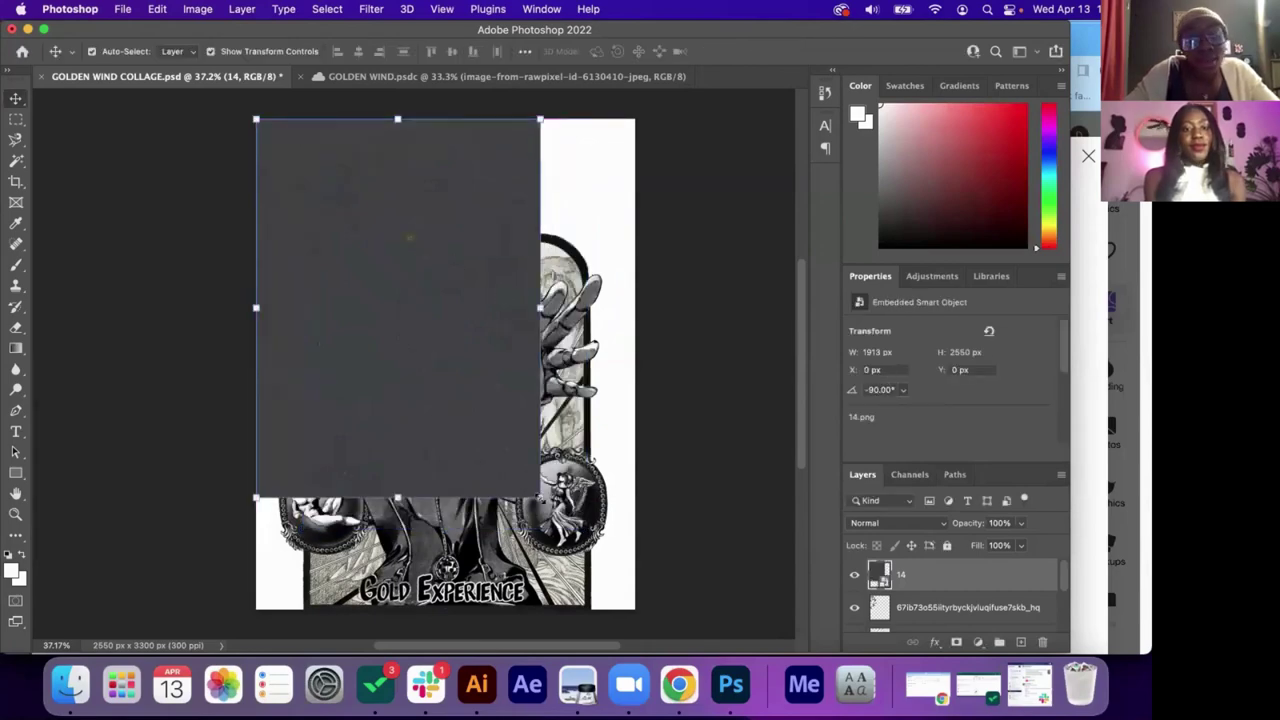
{"action": "left_click_drag", "start_coordinate": [540, 497], "coordinate": [656, 632]}
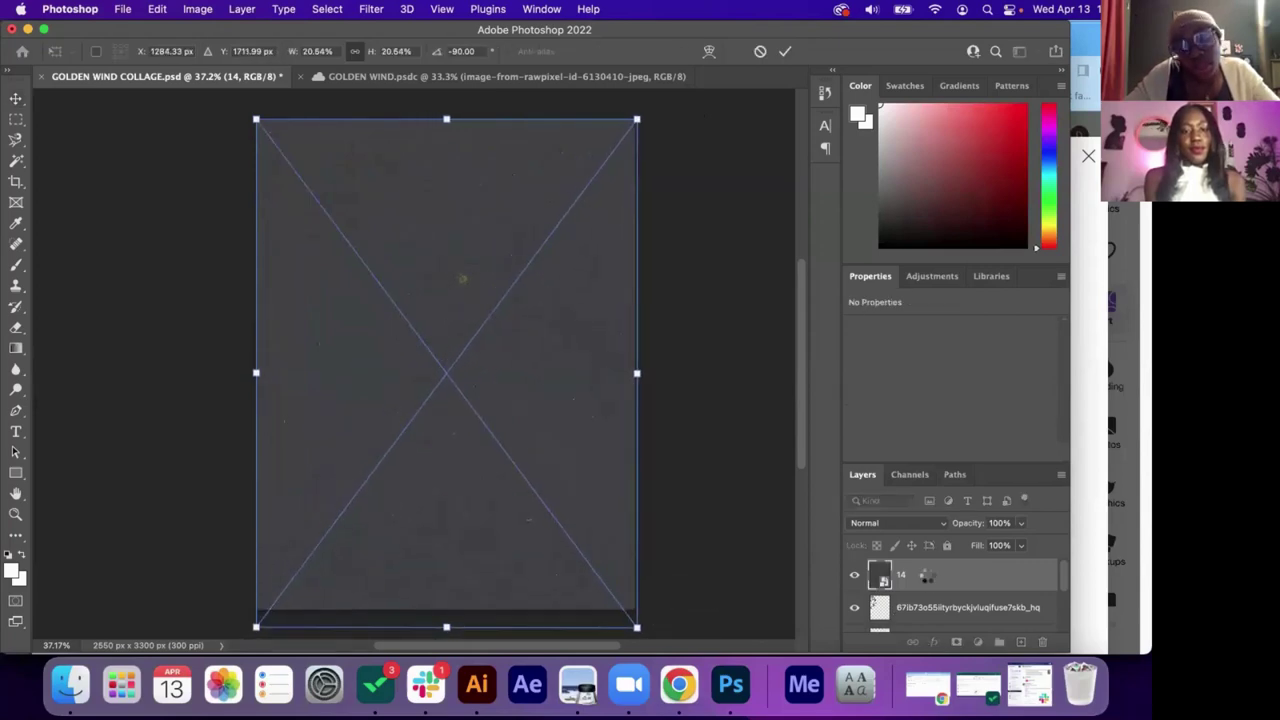
{"action": "key", "text": "Return"}
{"action": "left_click_drag", "start_coordinate": [916, 578], "coordinate": [916, 603]}
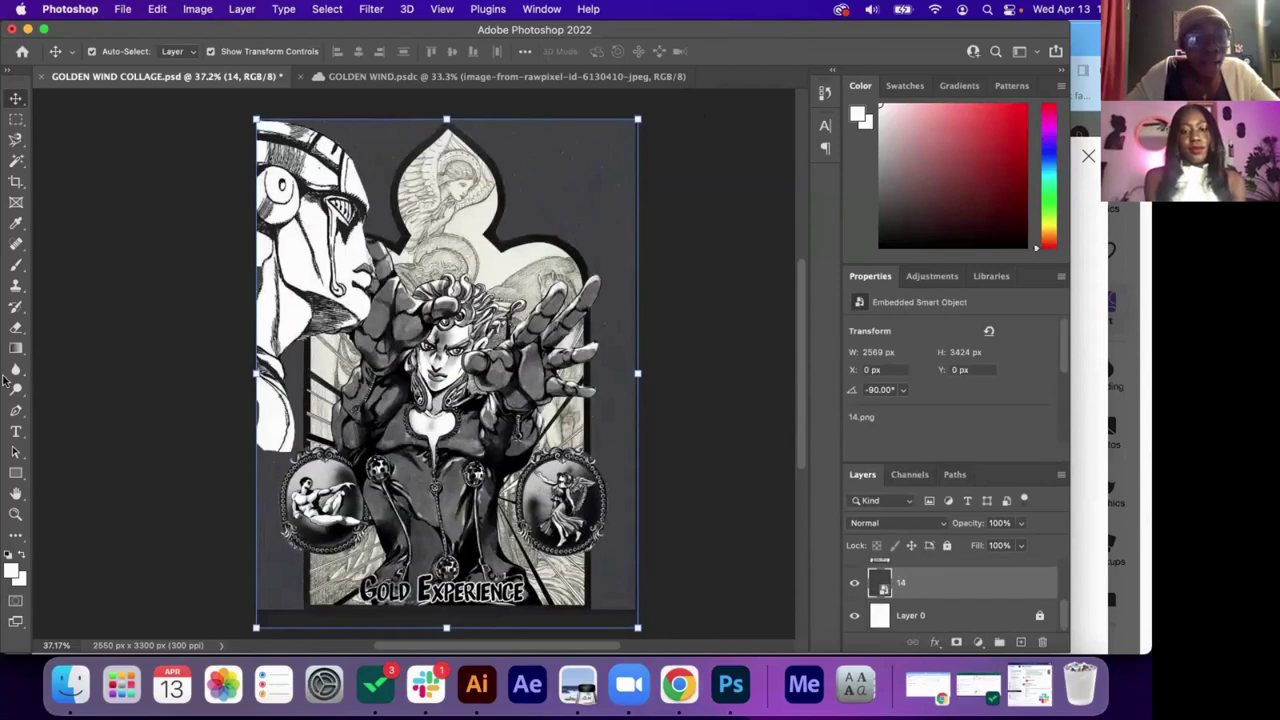
Draw a rectangle of about 2661 × 3388 px covering the whole canvas, and put its layer beneath the dark texture layer 14.
{"action": "key", "text": "u"}
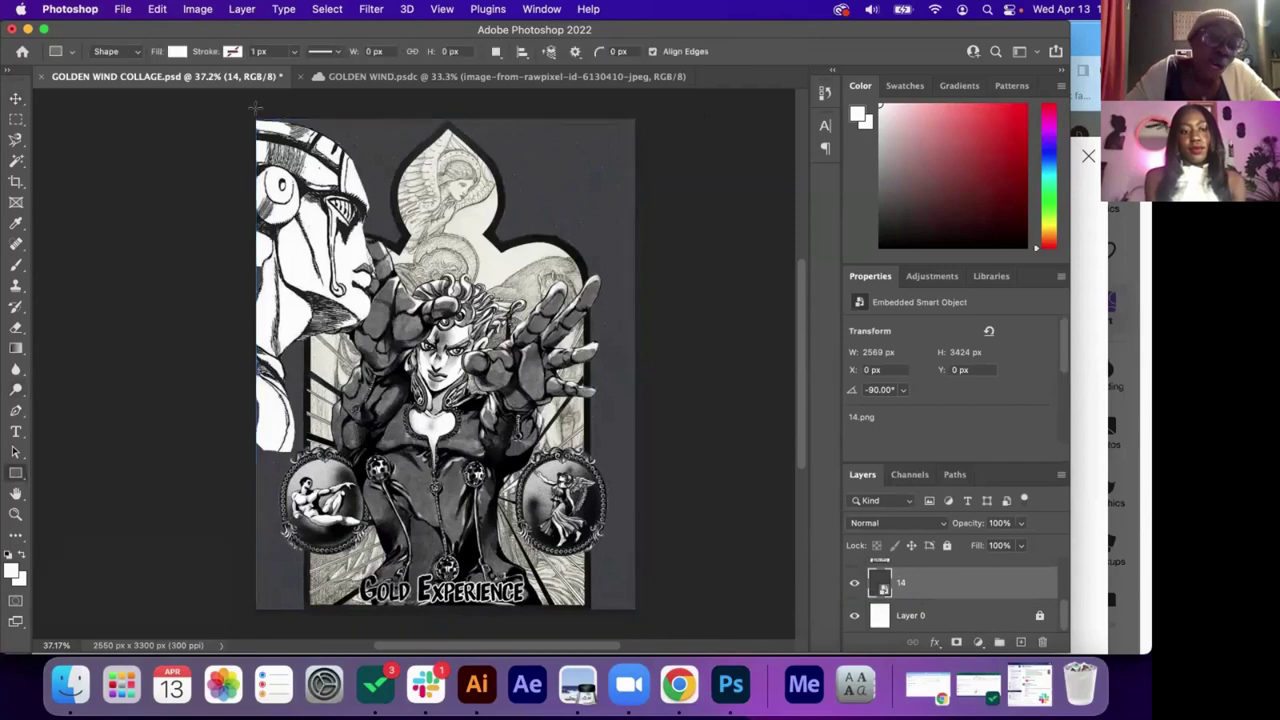
{"action": "right_click", "coordinate": [18, 474]}
{"action": "left_click", "coordinate": [248, 113]}
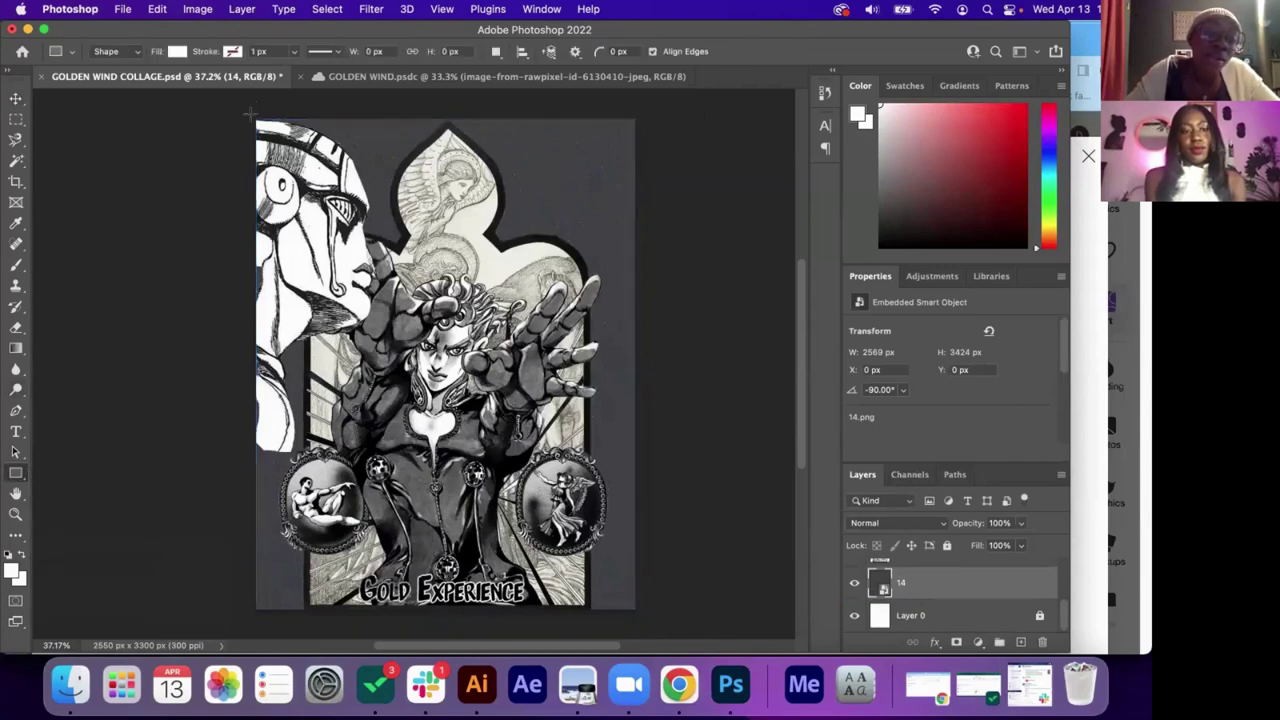
{"action": "left_click_drag", "start_coordinate": [249, 112], "coordinate": [646, 614]}
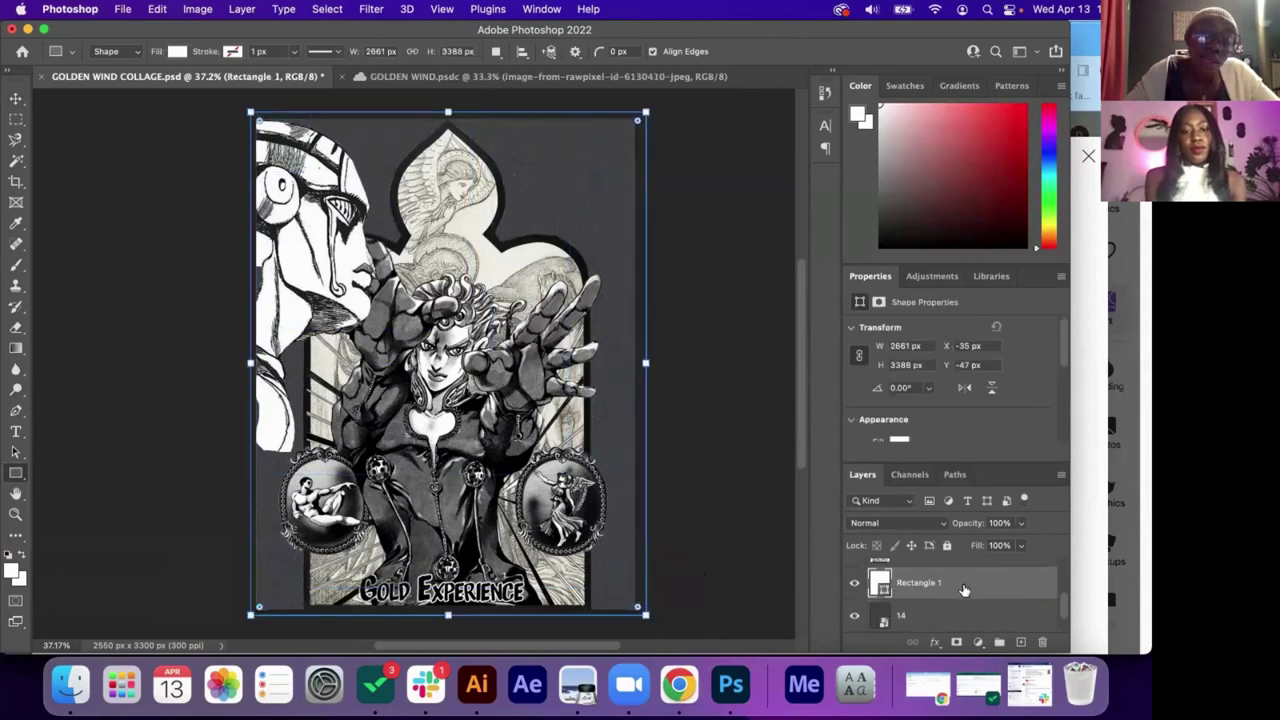
{"action": "left_click_drag", "start_coordinate": [926, 634], "coordinate": [915, 594]}
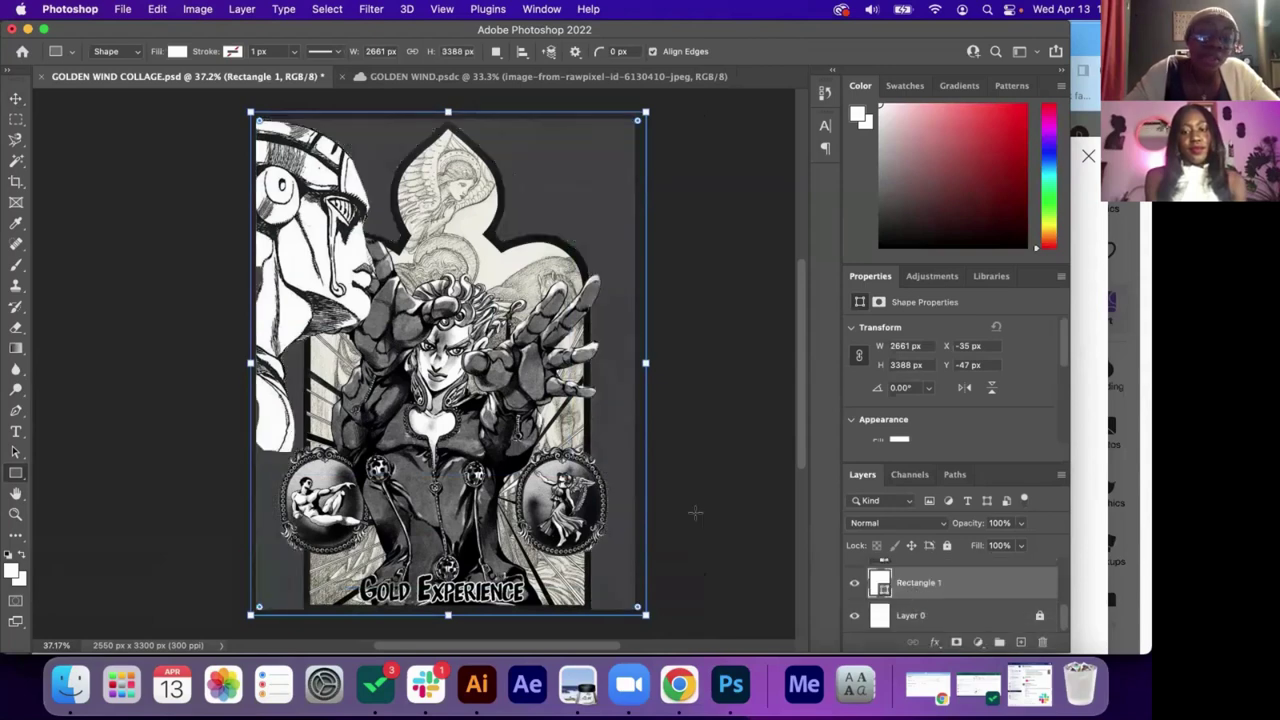
Change the background rectangle's fill to the recently used magenta.
{"action": "scroll", "coordinate": [903, 604], "scroll_direction": "up", "scroll_amount": 1}
{"action": "left_click", "coordinate": [905, 600]}
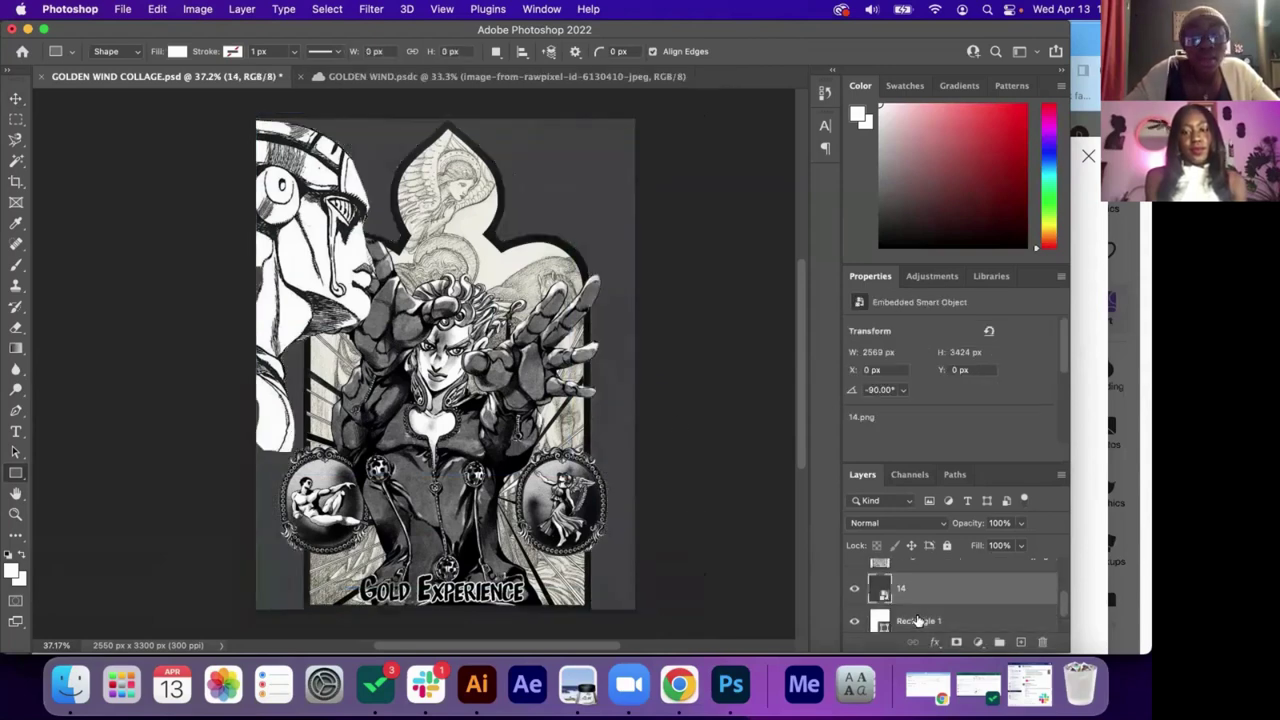
{"action": "left_click", "coordinate": [918, 621]}
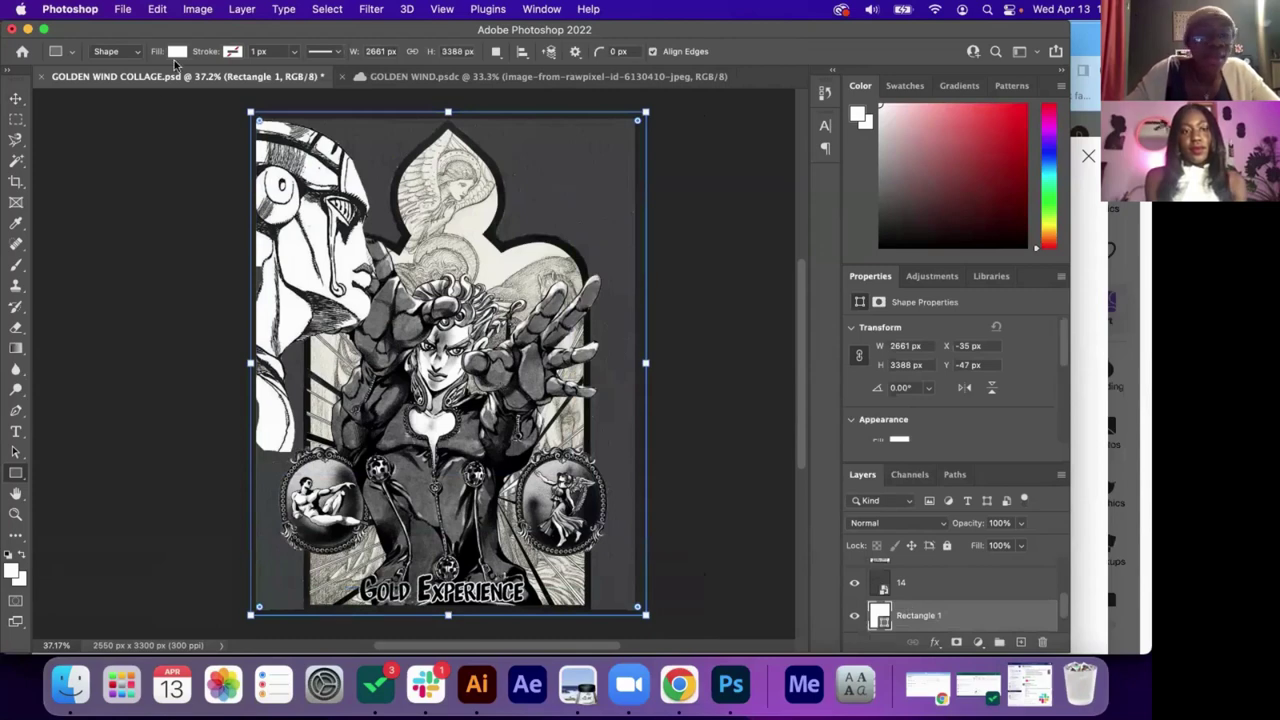
{"action": "left_click", "coordinate": [176, 52]}
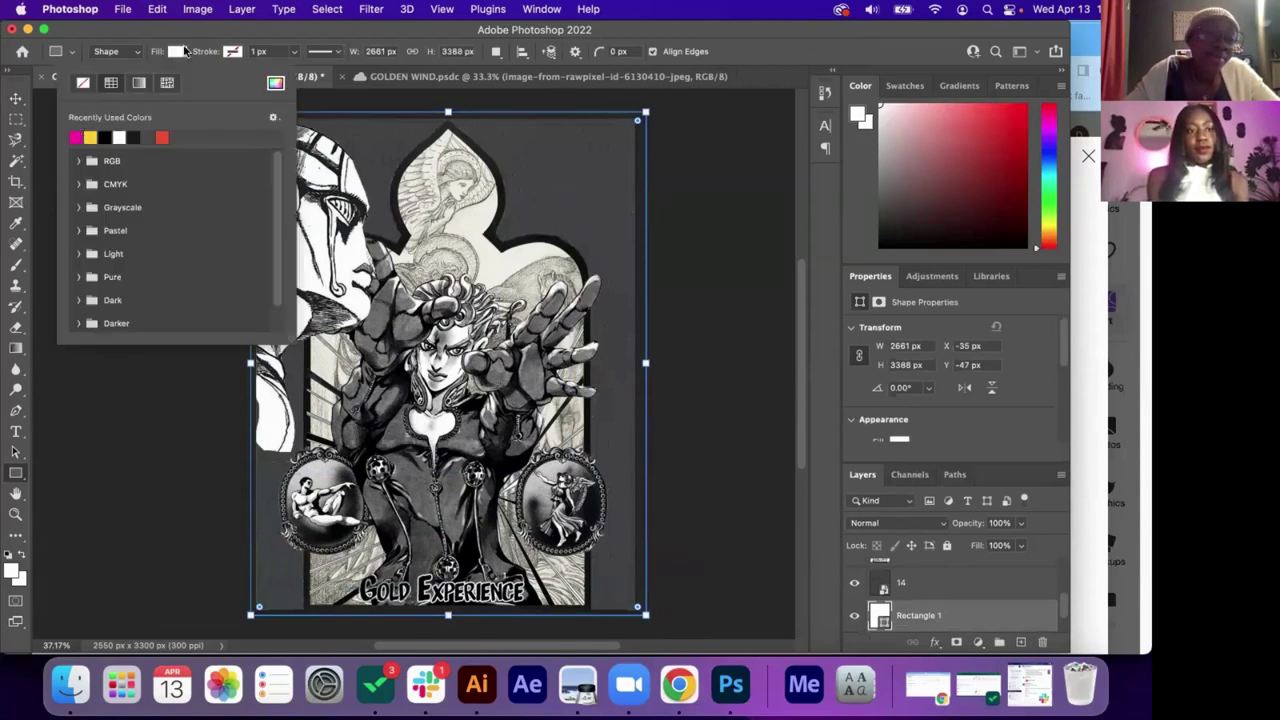
{"action": "left_click", "coordinate": [181, 51]}
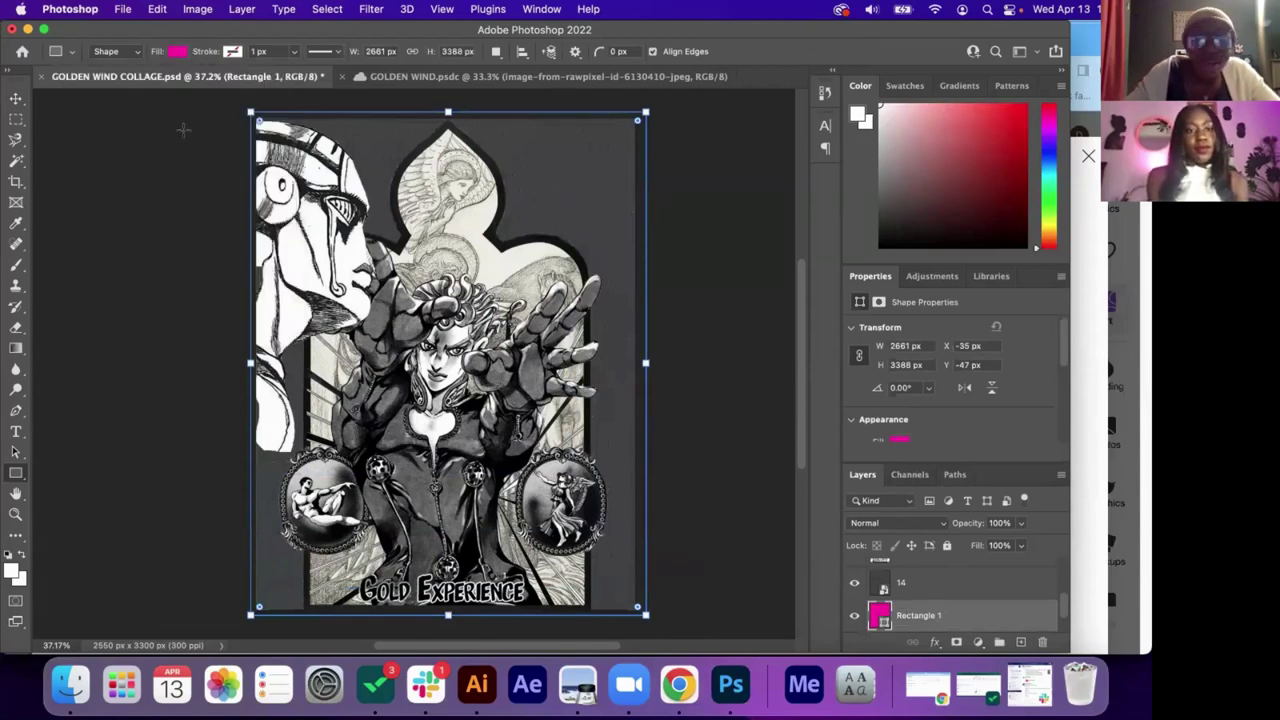
Set the blend mode of the dark texture layer 14 to Hard Light.
{"action": "left_click", "coordinate": [17, 99]}
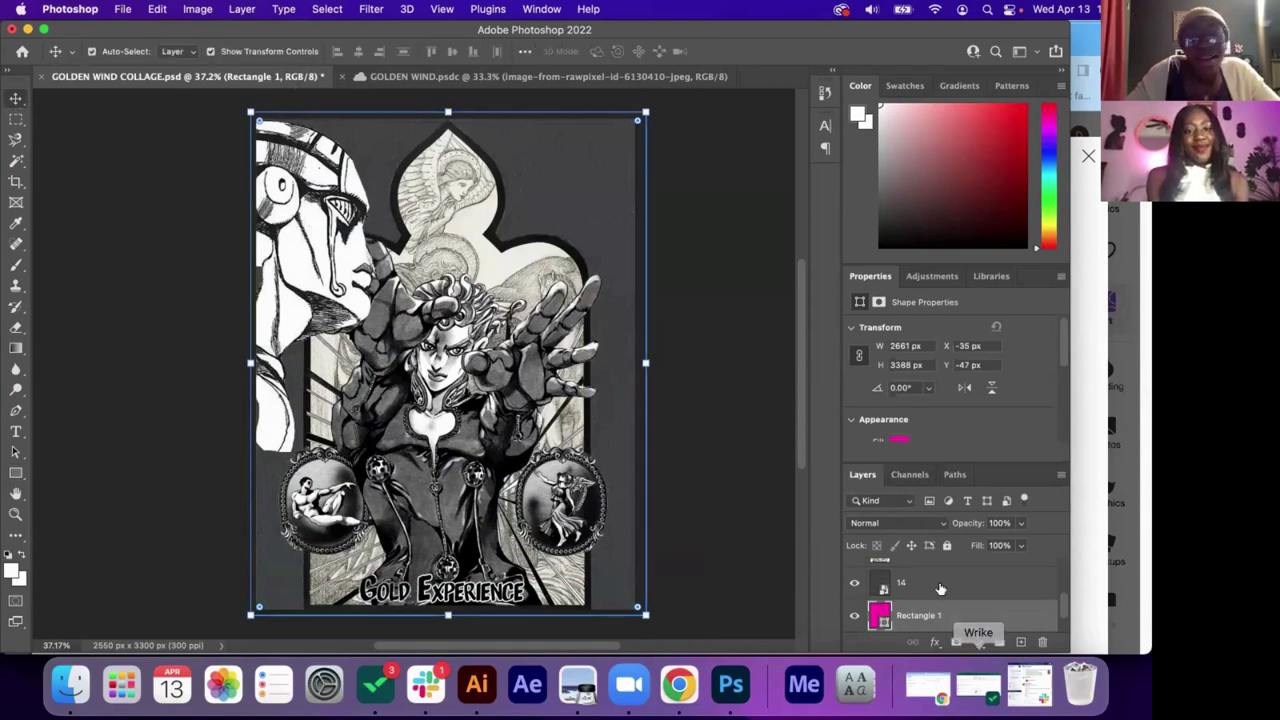
{"action": "left_click", "coordinate": [870, 582]}
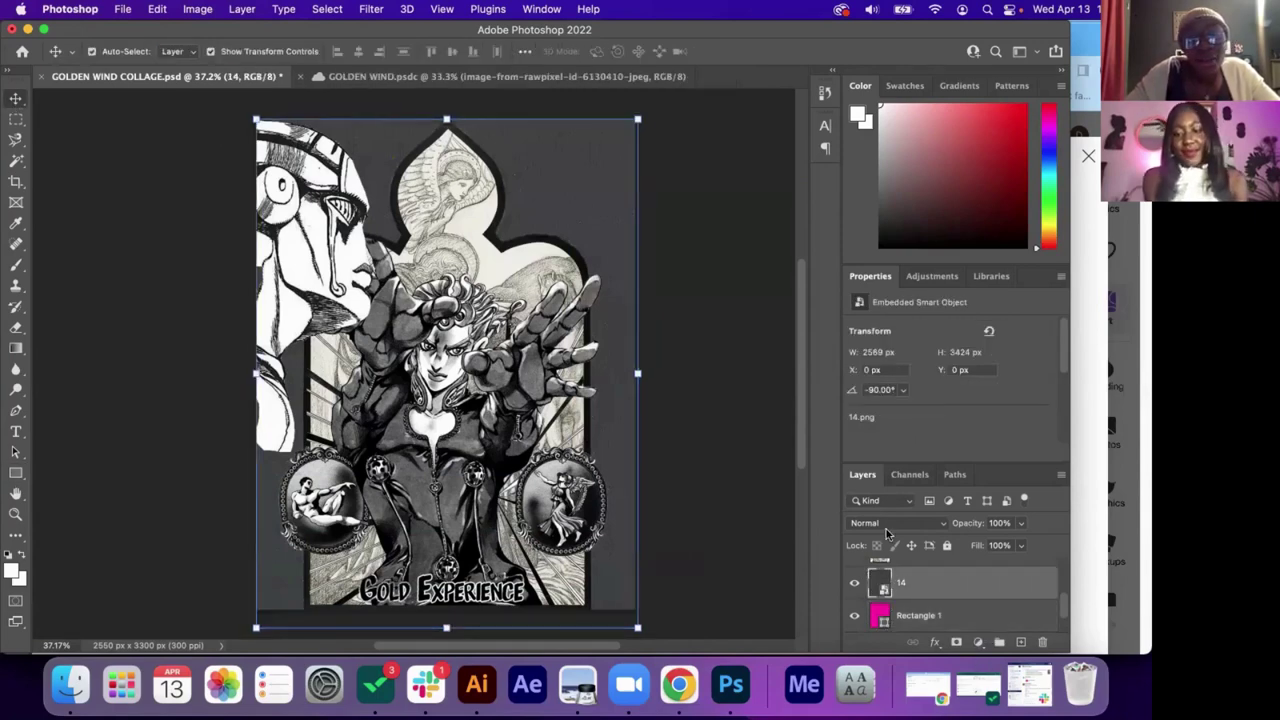
{"action": "left_click", "coordinate": [894, 524]}
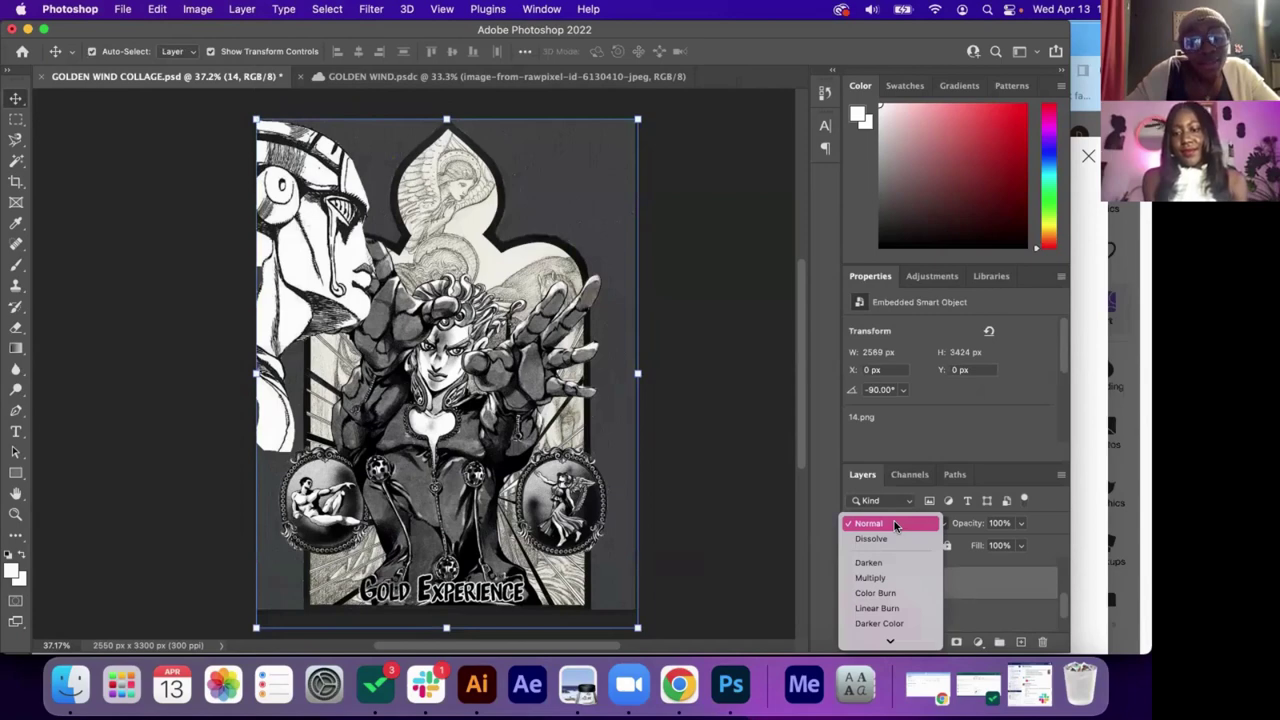
{"action": "left_click", "coordinate": [894, 524]}
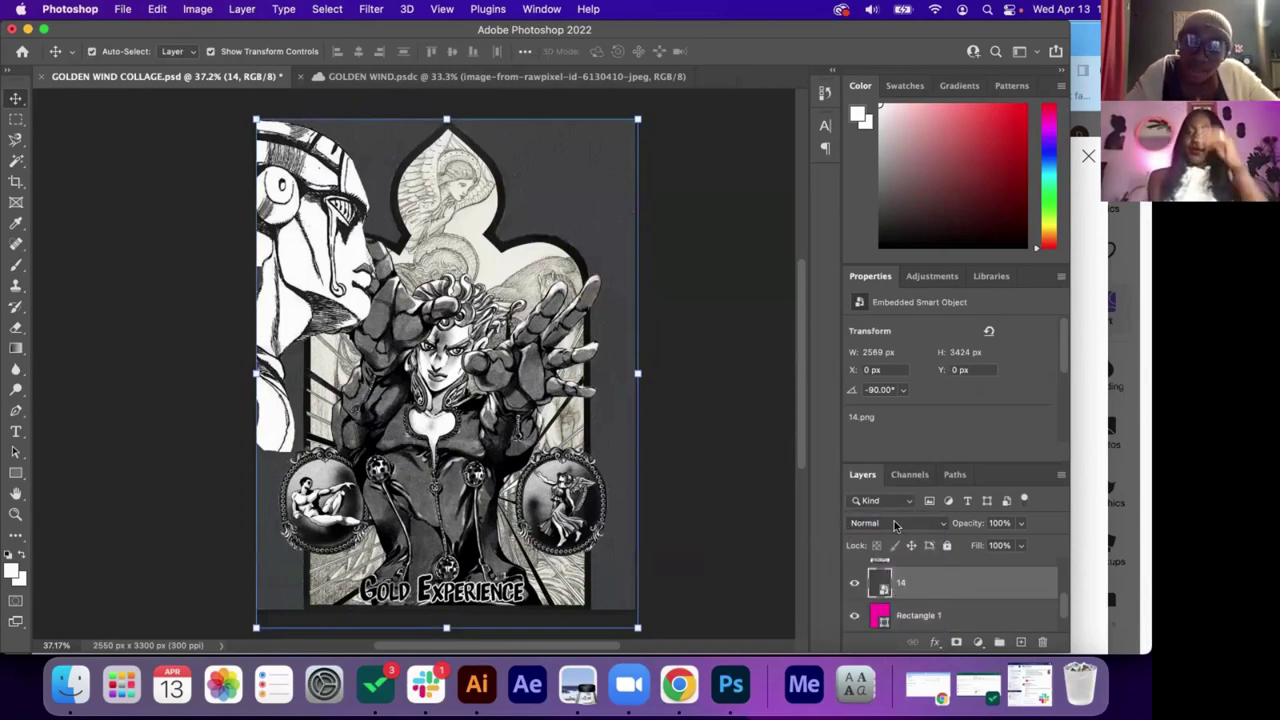
{"action": "left_click", "coordinate": [895, 524]}
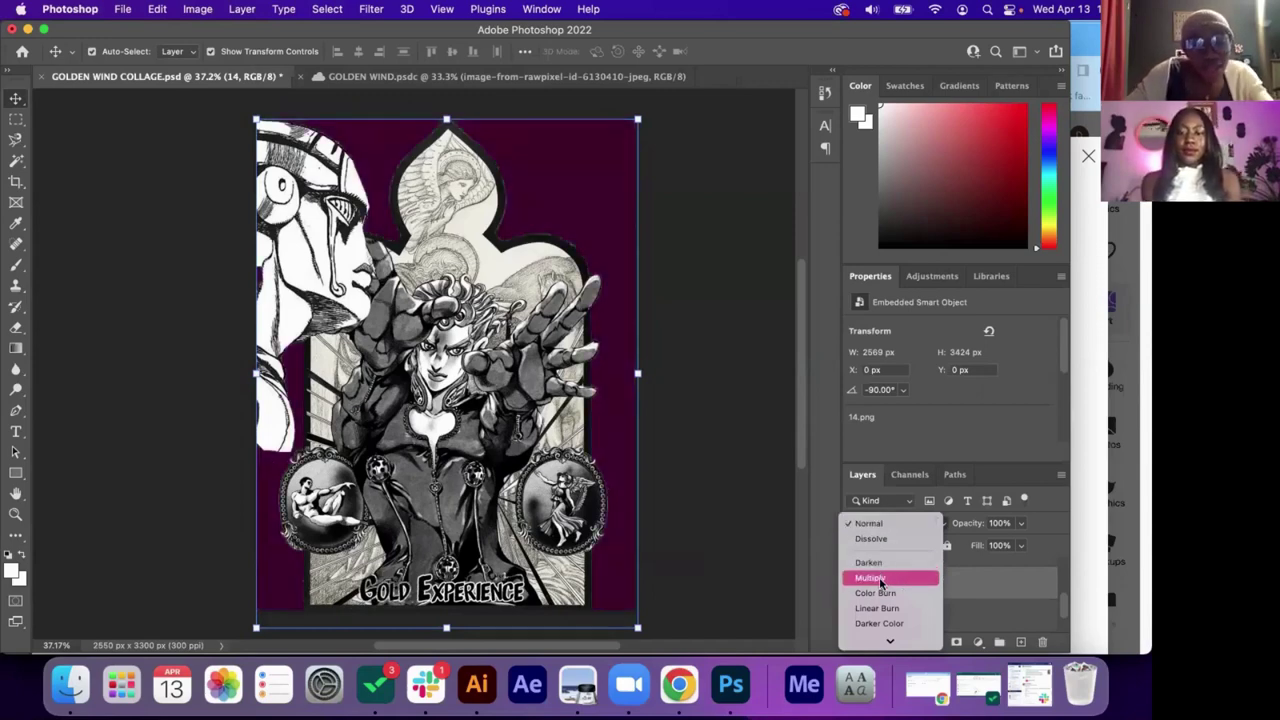
{"action": "mouse_move", "coordinate": [880, 642]}
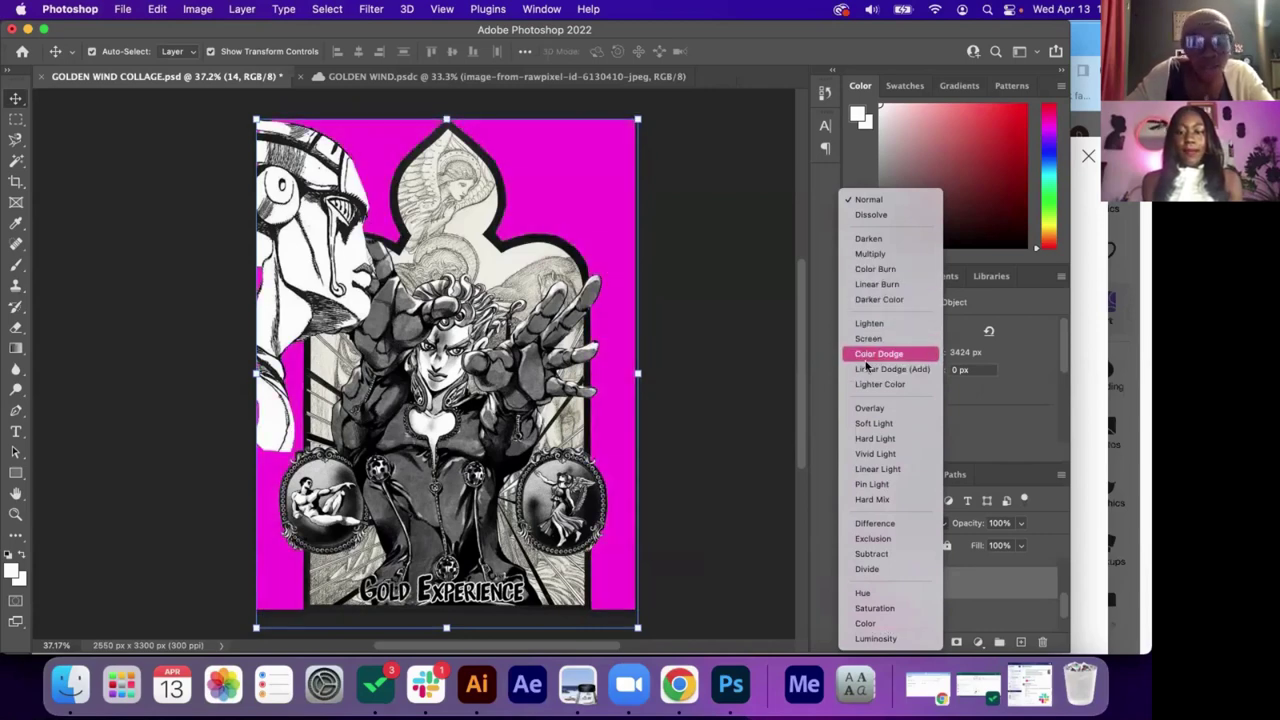
{"action": "left_click", "coordinate": [866, 439]}
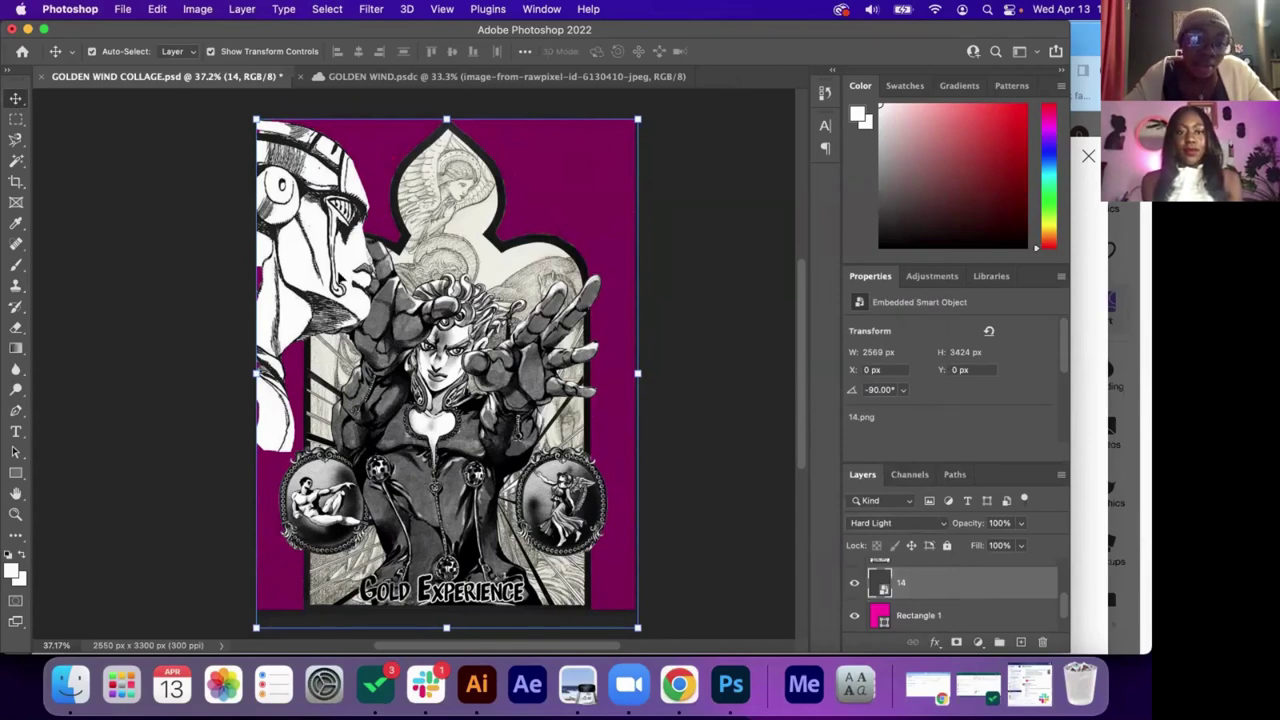
Shift the helmeted figure slightly past the canvas's top-left edges, to about X -35, Y -91 px.
{"action": "left_click_drag", "start_coordinate": [335, 283], "coordinate": [335, 268]}
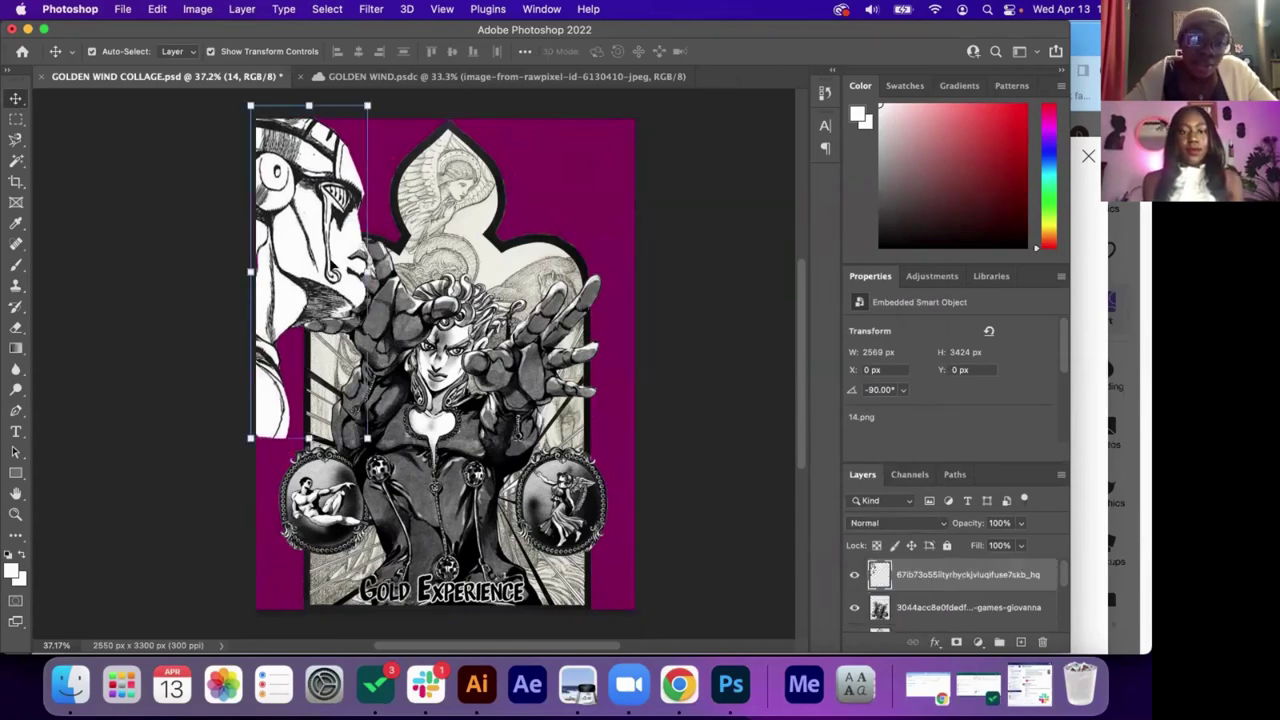
{"action": "left_click", "coordinate": [144, 462]}
Place the butterfly image image-from-rawpixel-id-5998752-original from the FOR JJBA COLLAGE folder over the central character's chest, scaled to about 77%.
{"action": "left_click", "coordinate": [70, 684]}
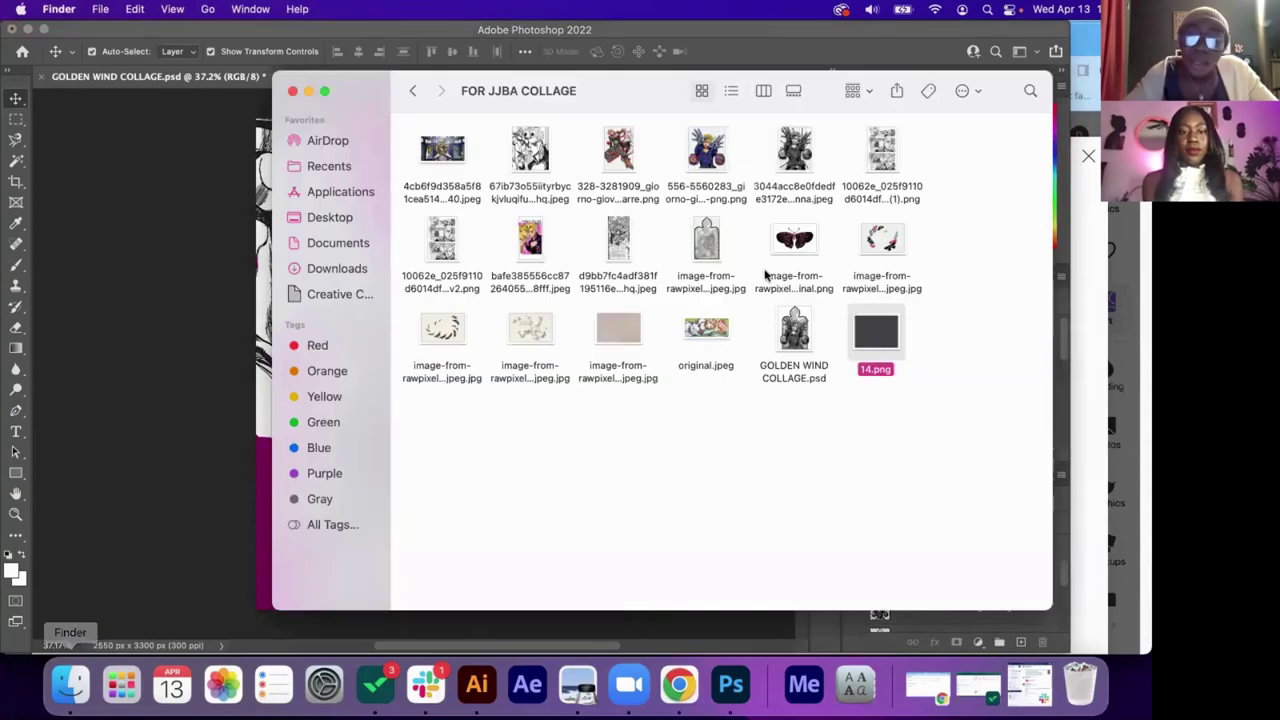
{"action": "left_click", "coordinate": [794, 240]}
{"action": "left_click_drag", "start_coordinate": [805, 244], "coordinate": [400, 316]}
{"action": "left_click_drag", "start_coordinate": [520, 330], "coordinate": [518, 426]}
{"action": "left_click_drag", "start_coordinate": [631, 333], "coordinate": [552, 388]}
{"action": "left_click_drag", "start_coordinate": [485, 483], "coordinate": [518, 460]}
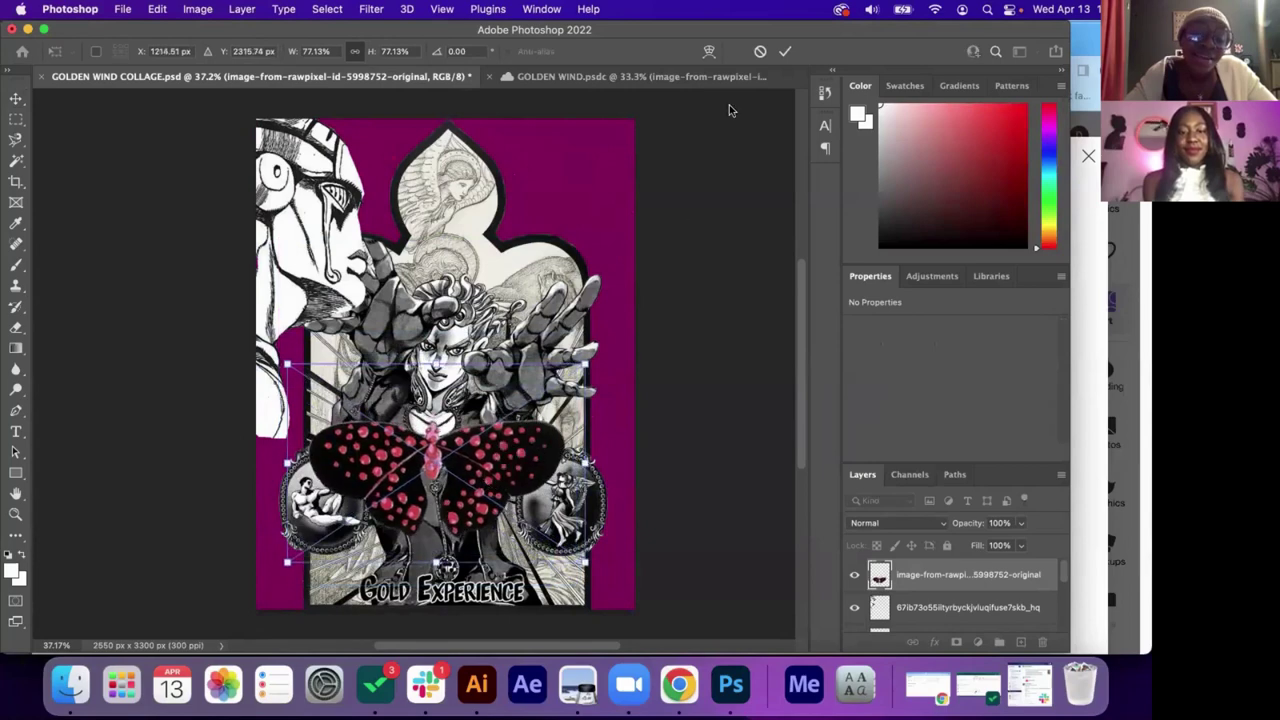
{"action": "left_click", "coordinate": [785, 51]}
{"action": "left_click", "coordinate": [645, 290]}
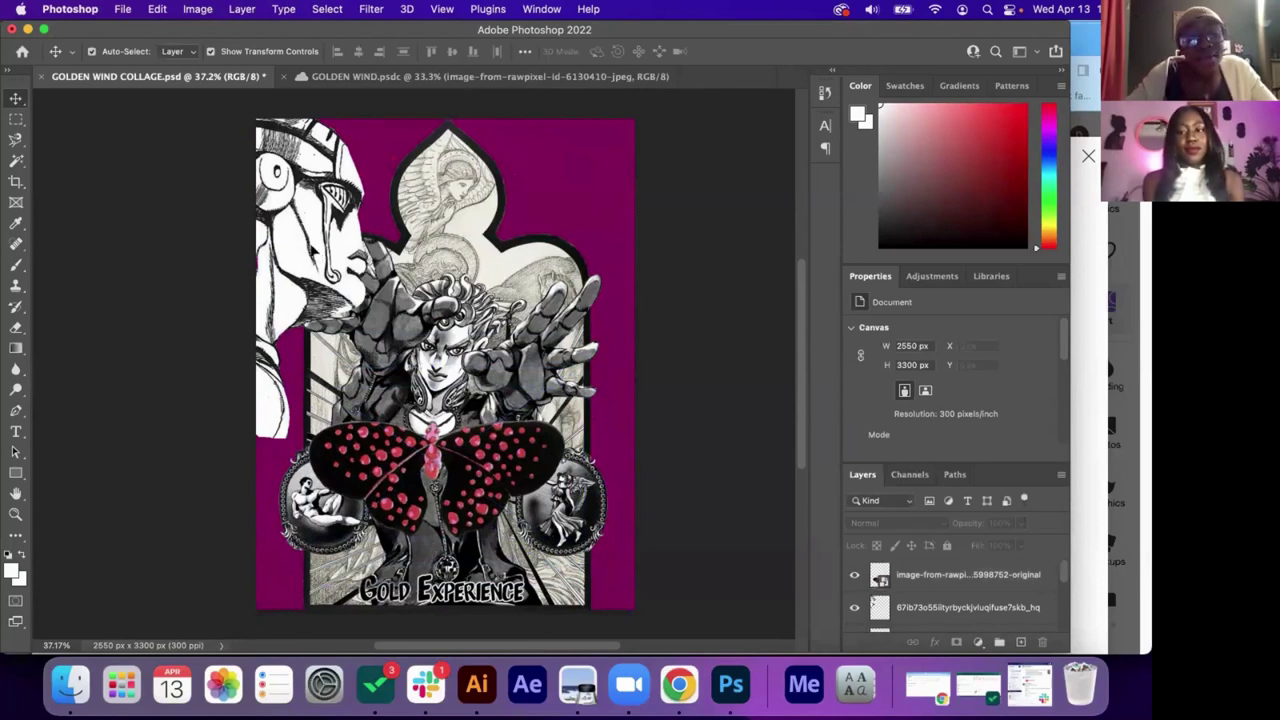
Set the blend mode of the helmeted figure's layer to Linear Burn.
{"action": "left_click", "coordinate": [313, 250]}
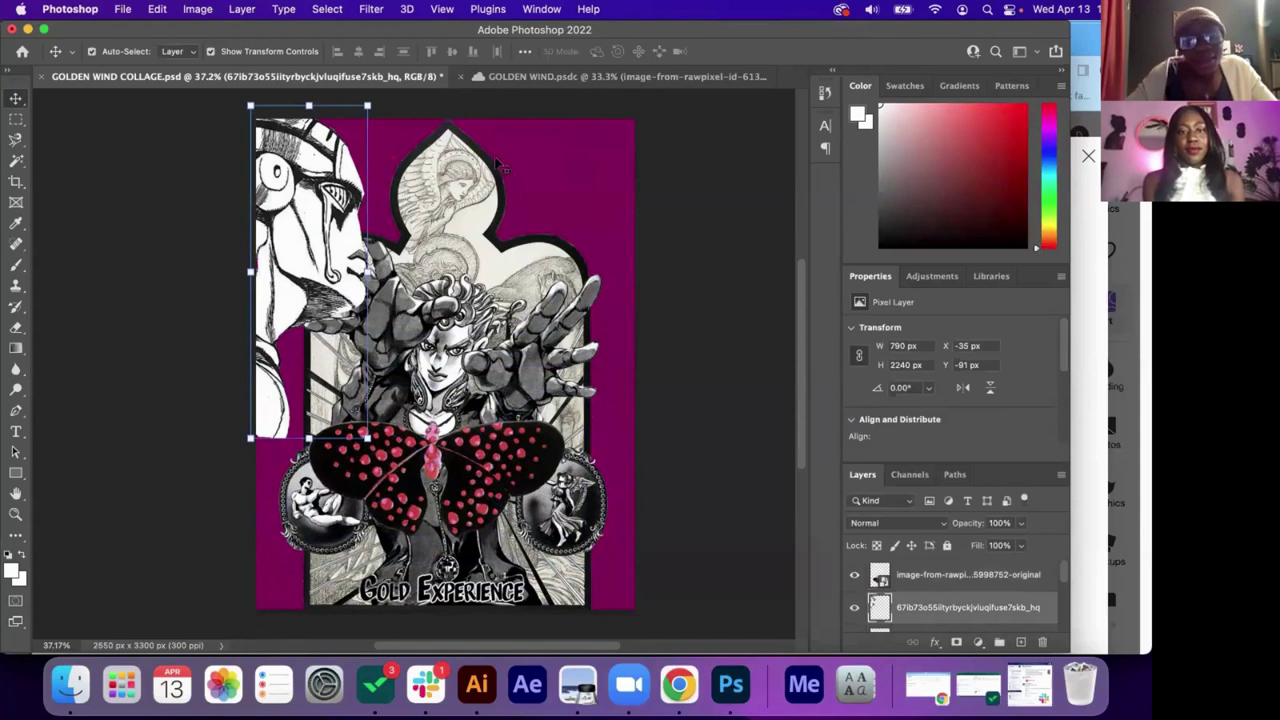
{"action": "left_click", "coordinate": [891, 525]}
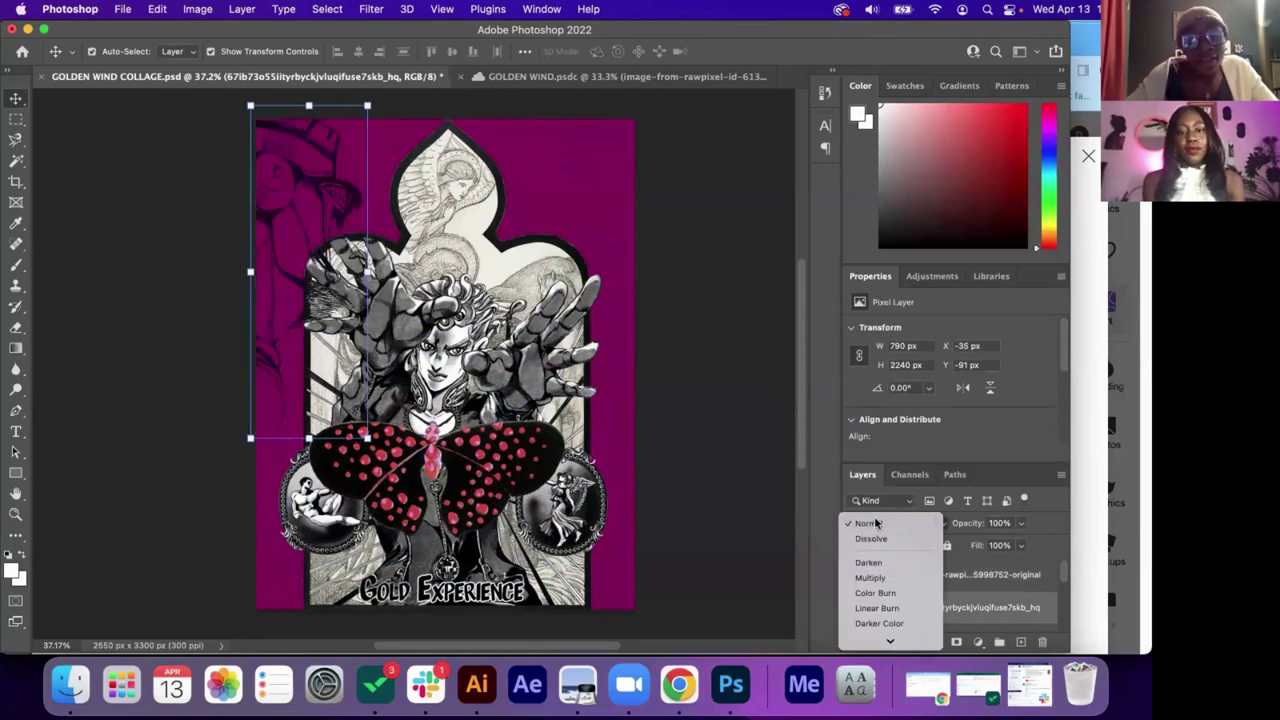
{"action": "left_click", "coordinate": [880, 524]}
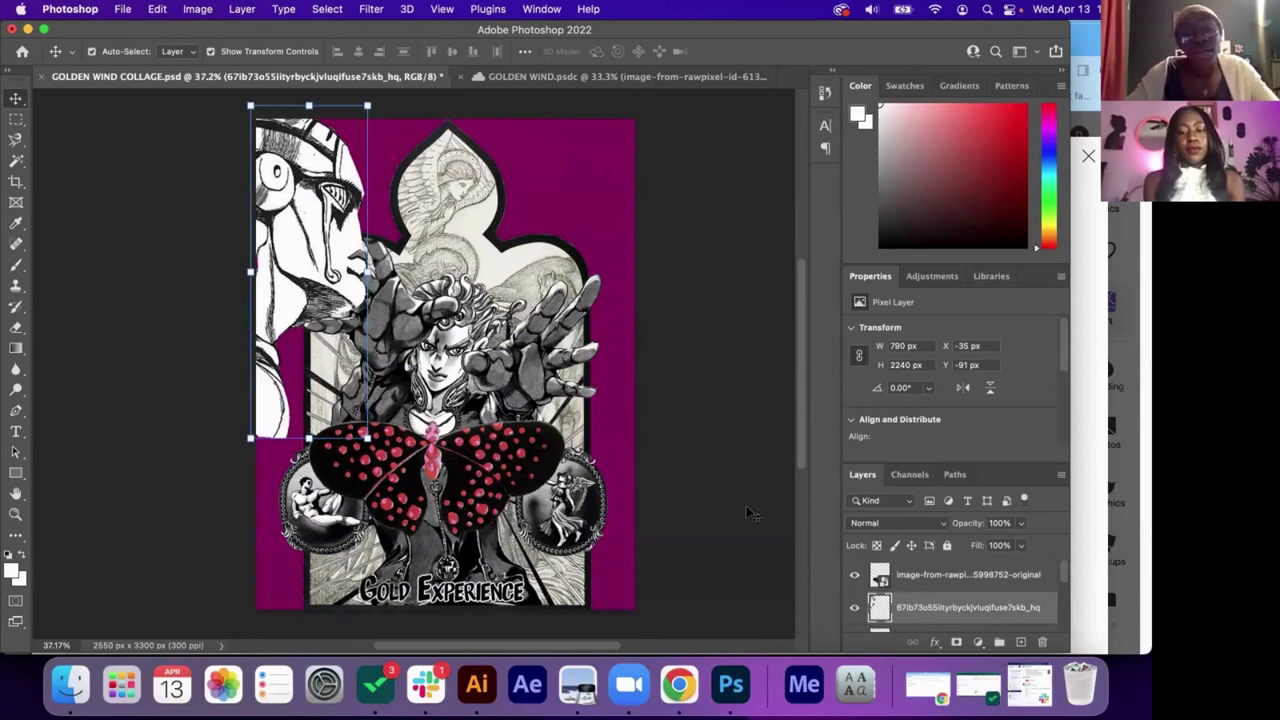
{"action": "left_click", "coordinate": [908, 528]}
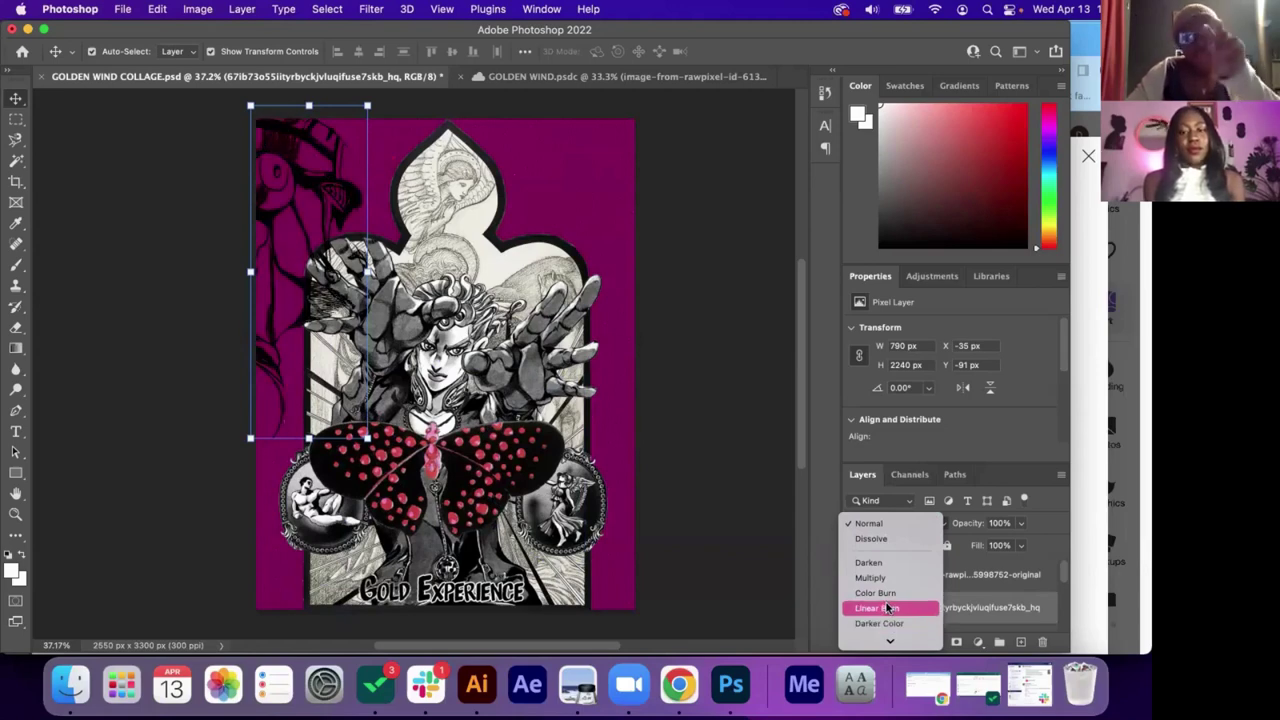
{"action": "left_click", "coordinate": [887, 607]}
{"action": "left_click", "coordinate": [678, 437]}
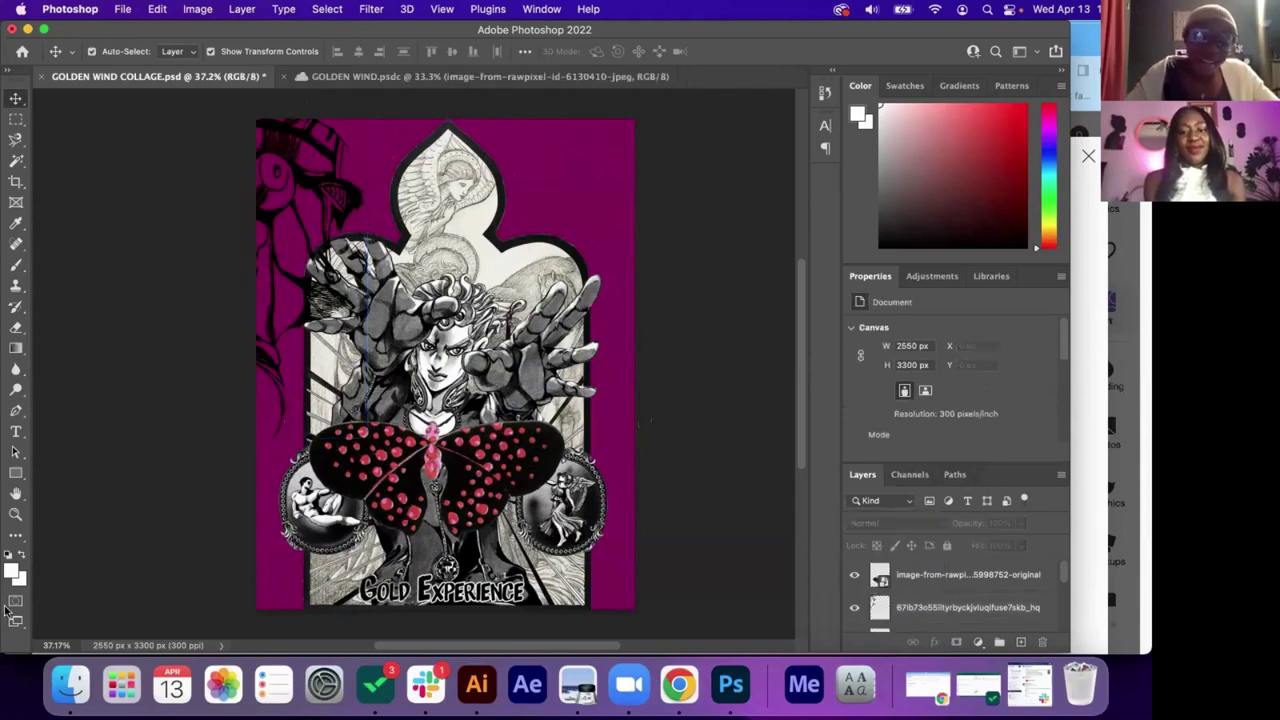
Place the manga page 10062e_025f9110d6014dfebc35970e6239175f_mv2 from the FOR JJBA COLLAGE folder over the collage, scaled to about 121%.
{"action": "left_click", "coordinate": [70, 684]}
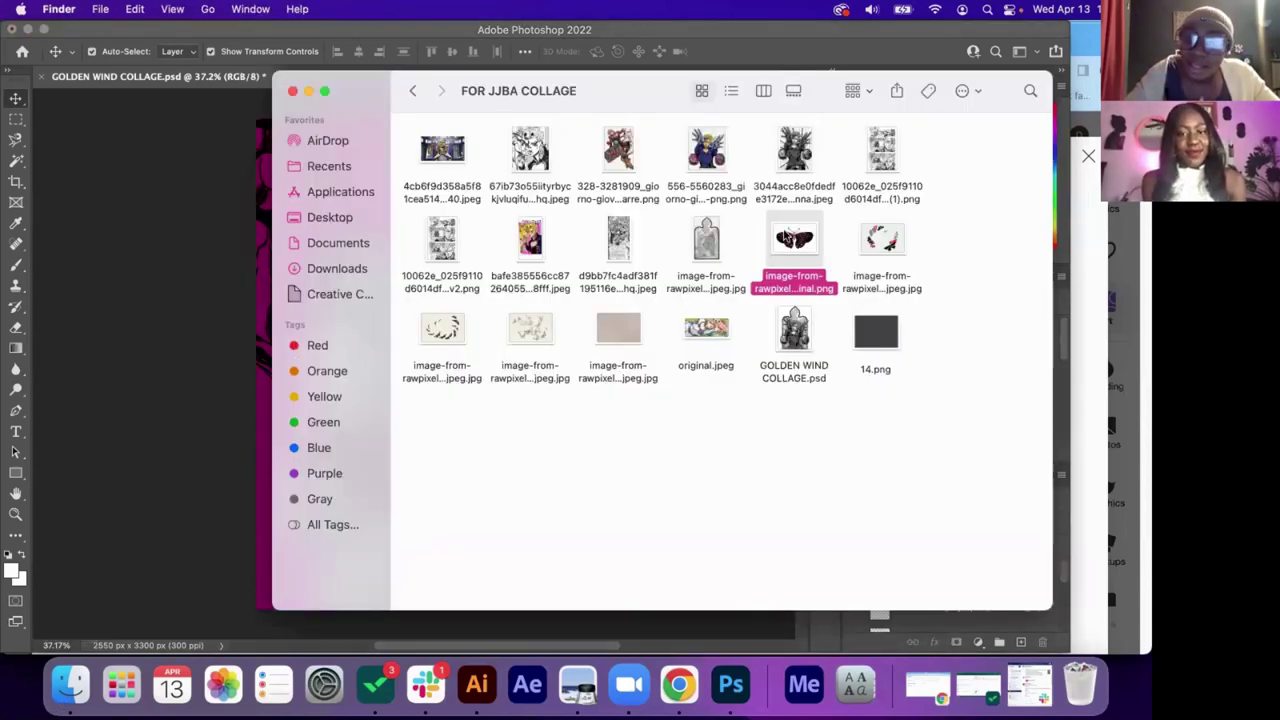
{"action": "left_click", "coordinate": [443, 245]}
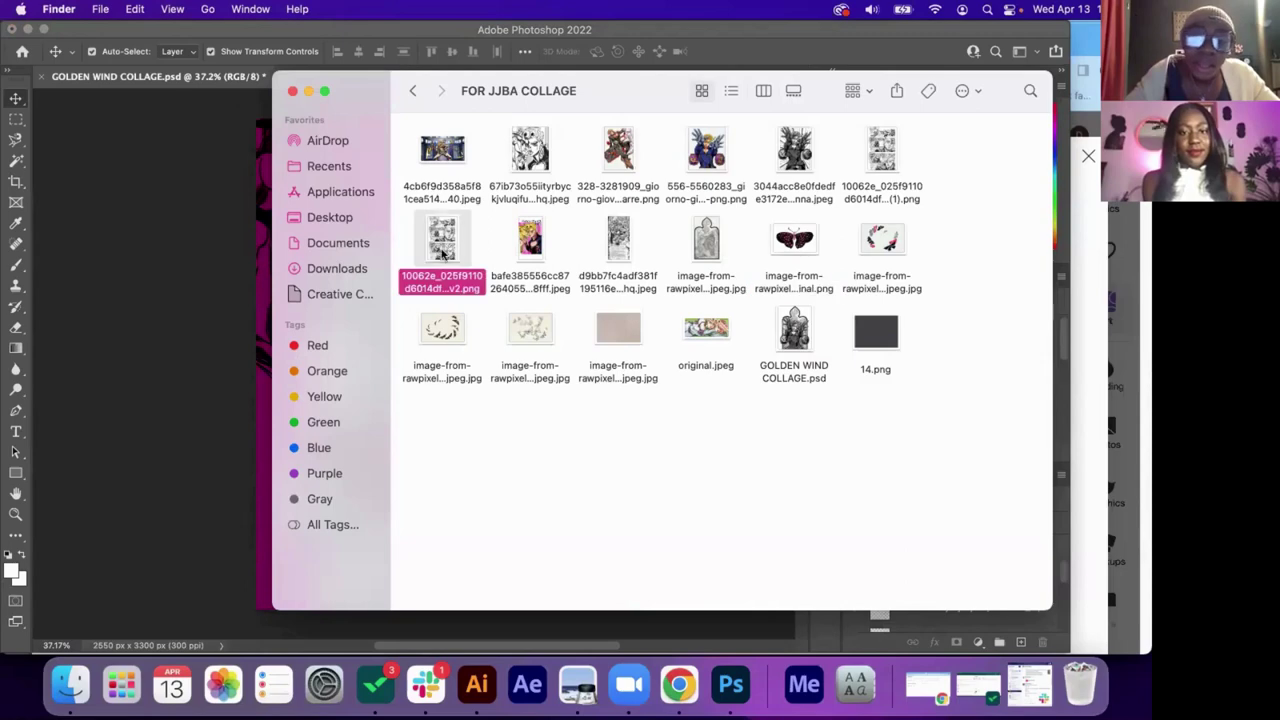
{"action": "left_click_drag", "start_coordinate": [443, 255], "coordinate": [210, 266]}
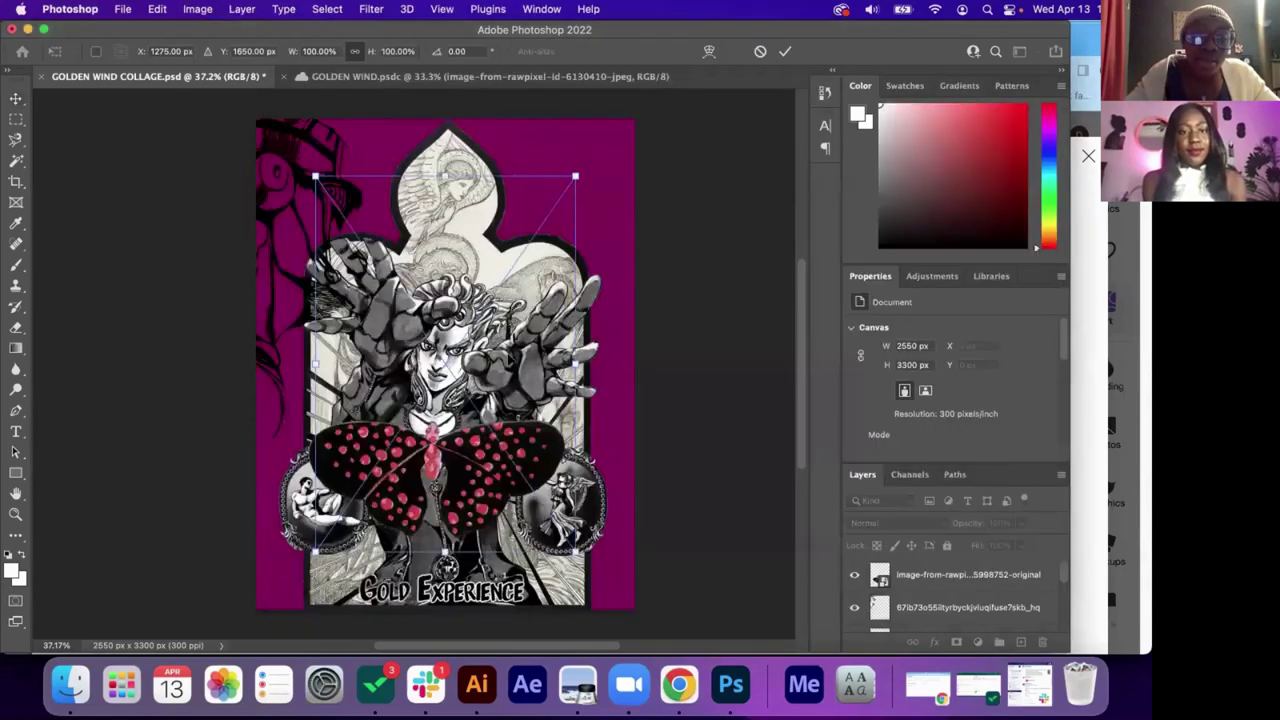
{"action": "left_click_drag", "start_coordinate": [510, 352], "coordinate": [510, 339]}
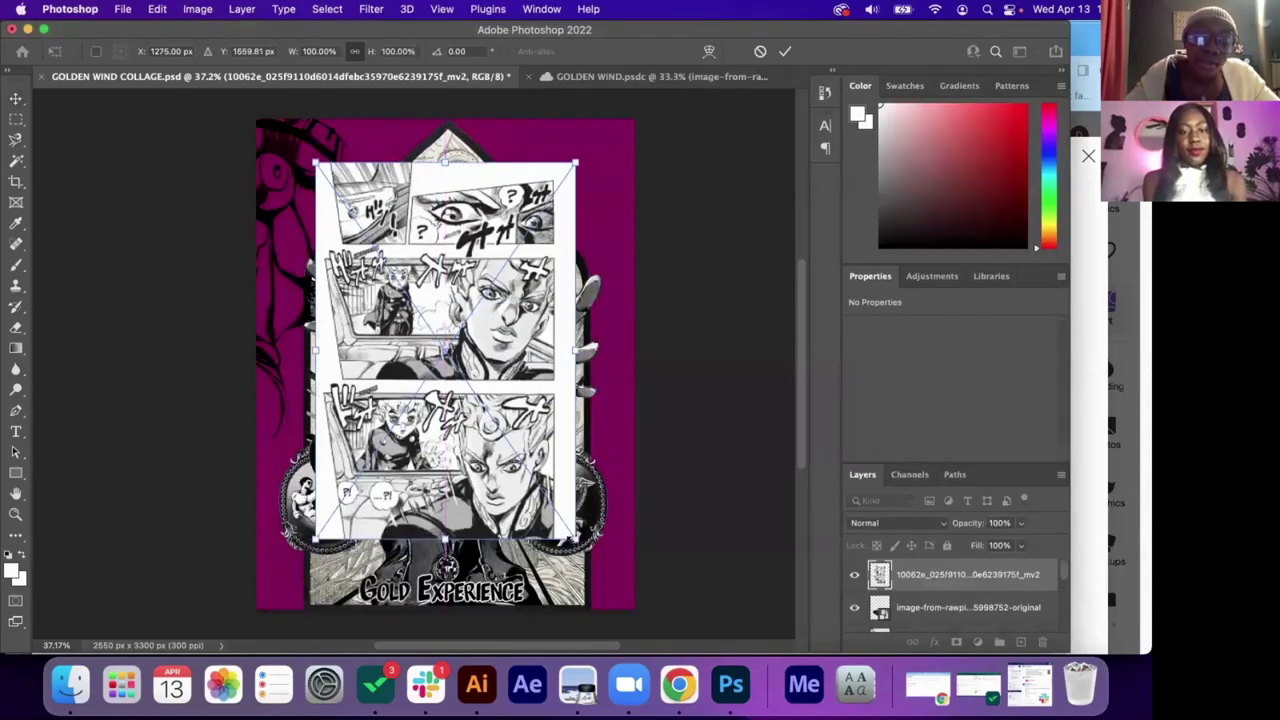
{"action": "left_click_drag", "start_coordinate": [575, 540], "coordinate": [623, 612]}
{"action": "left_click_drag", "start_coordinate": [520, 450], "coordinate": [514, 429]}
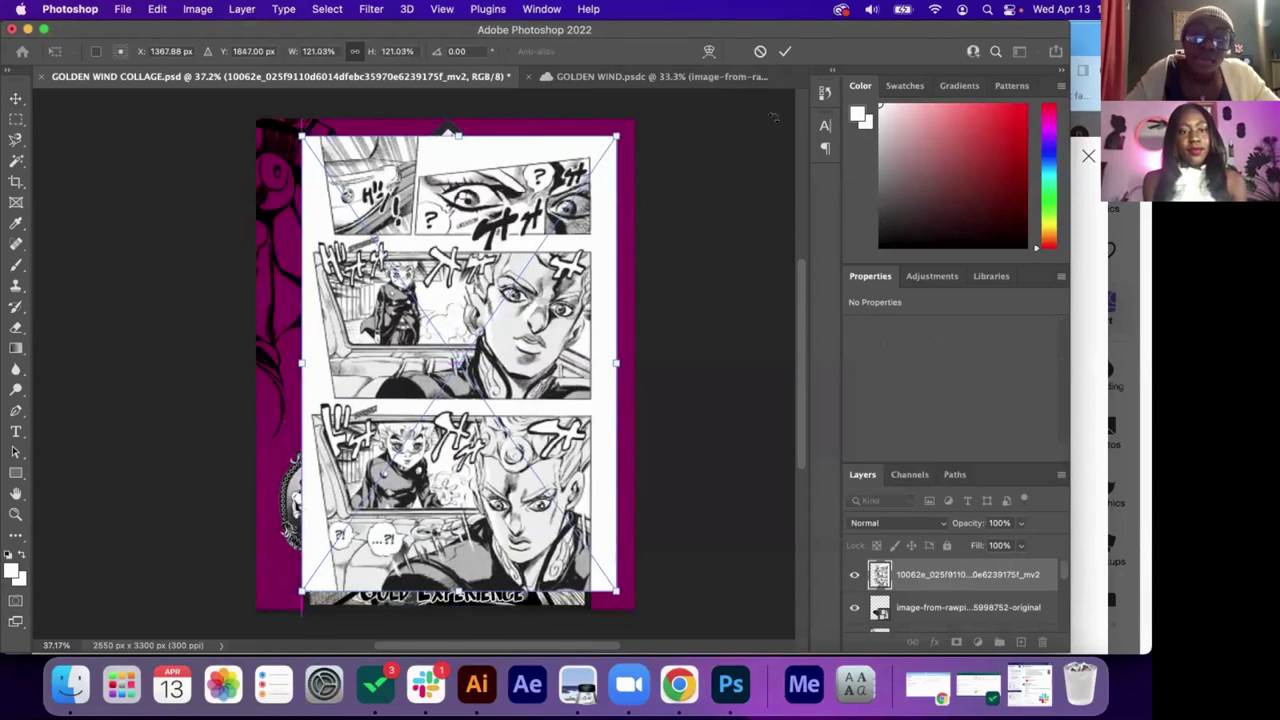
{"action": "left_click", "coordinate": [785, 51]}
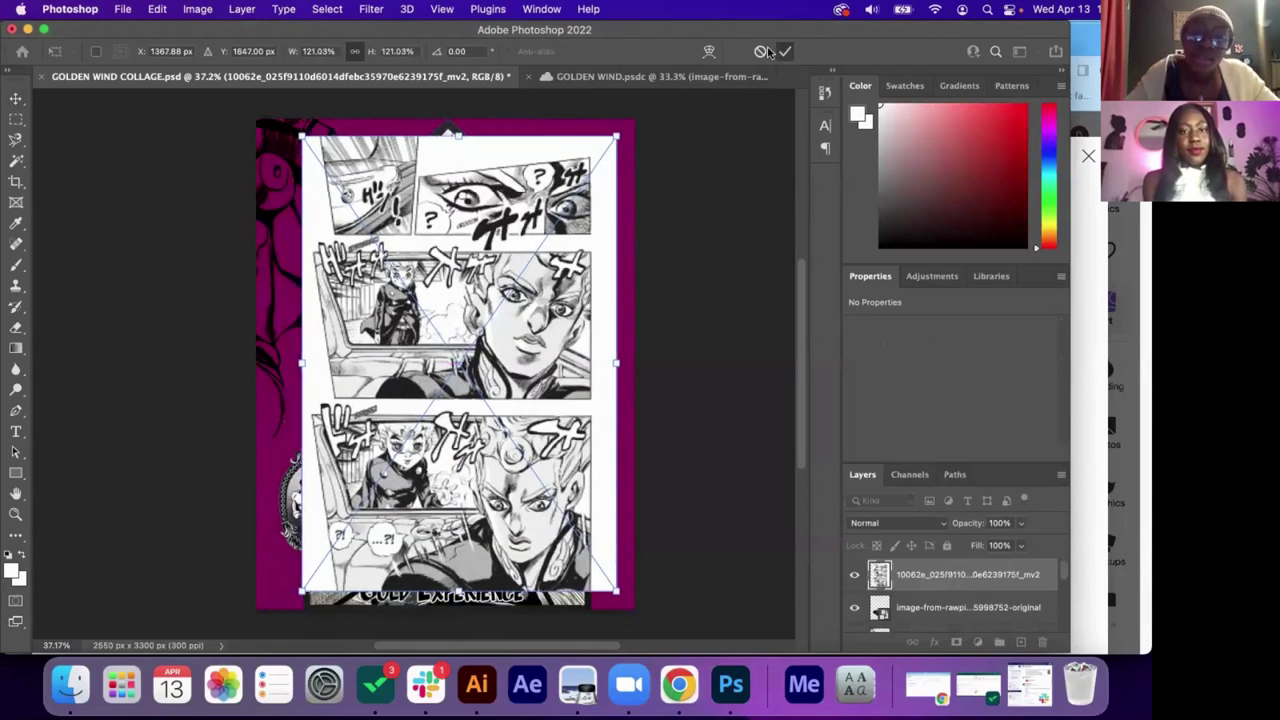
Rasterize the manga page's smart object into a pixel layer.
{"action": "left_click", "coordinate": [242, 9]}
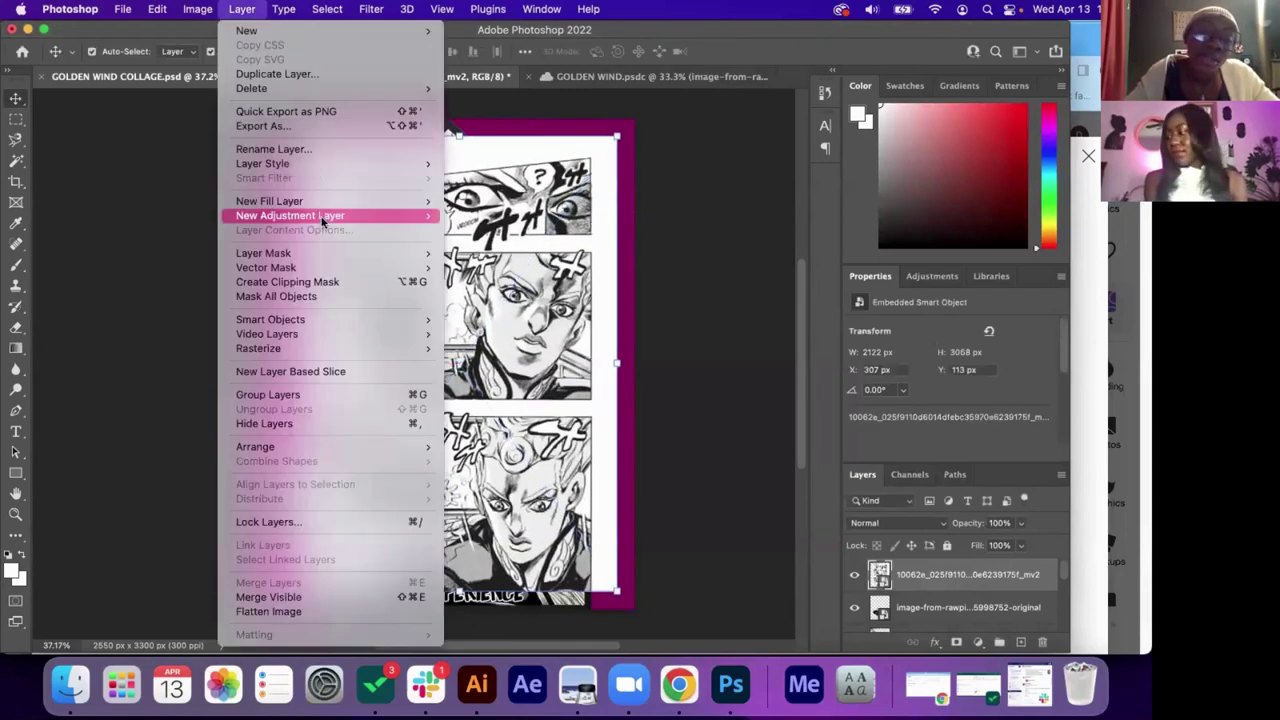
{"action": "mouse_move", "coordinate": [366, 349]}
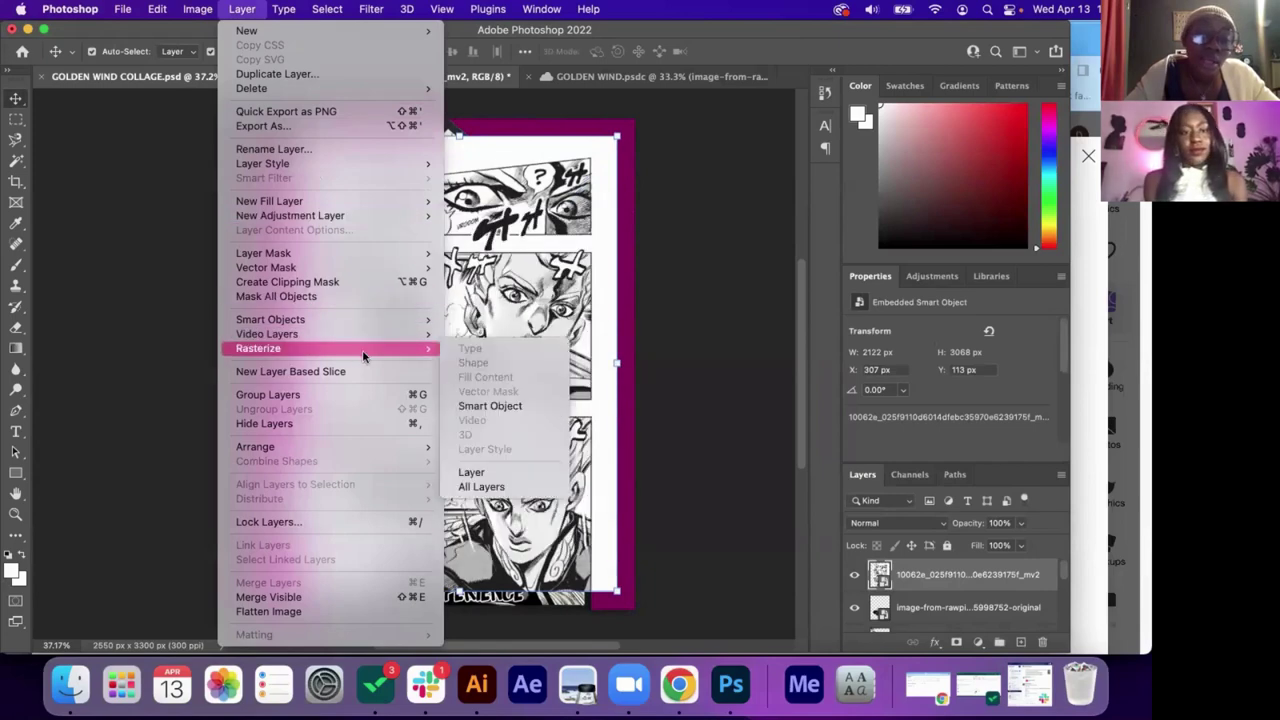
{"action": "left_click", "coordinate": [483, 406]}
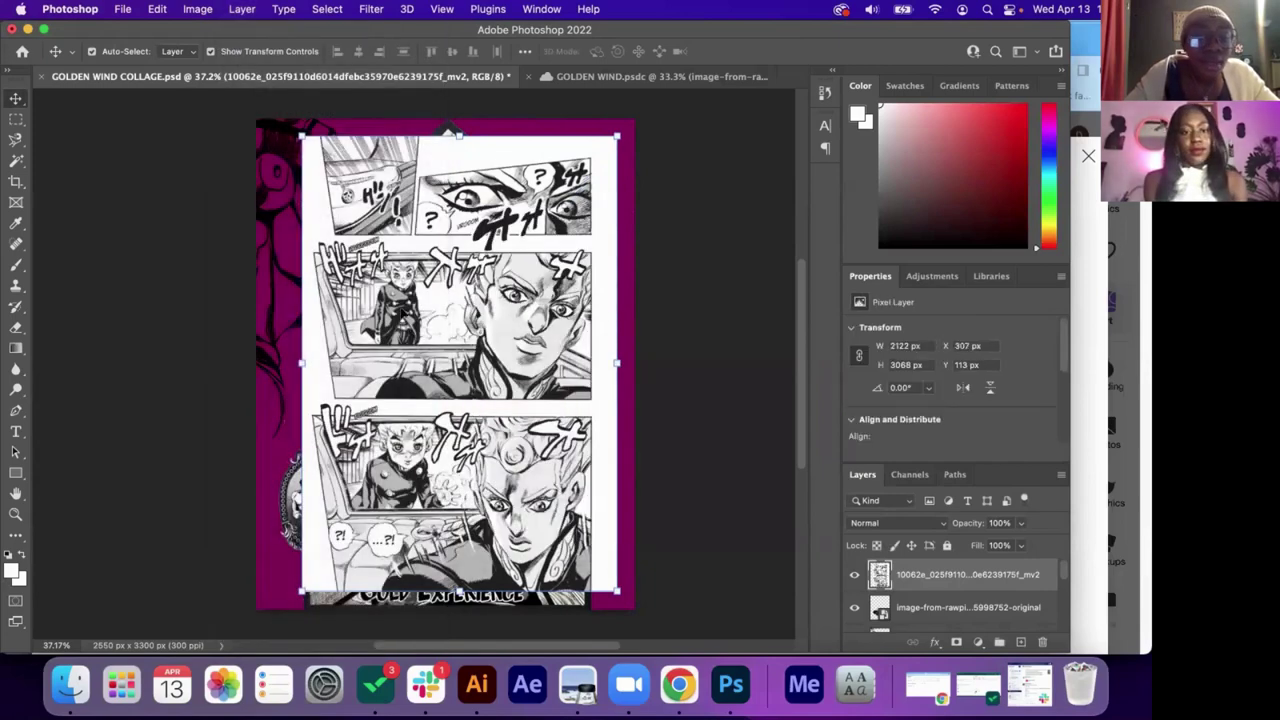
Outline the page's upper eyes panel with the Polygonal Lasso, delete everything outside it, and deselect.
{"action": "left_click", "coordinate": [15, 140]}
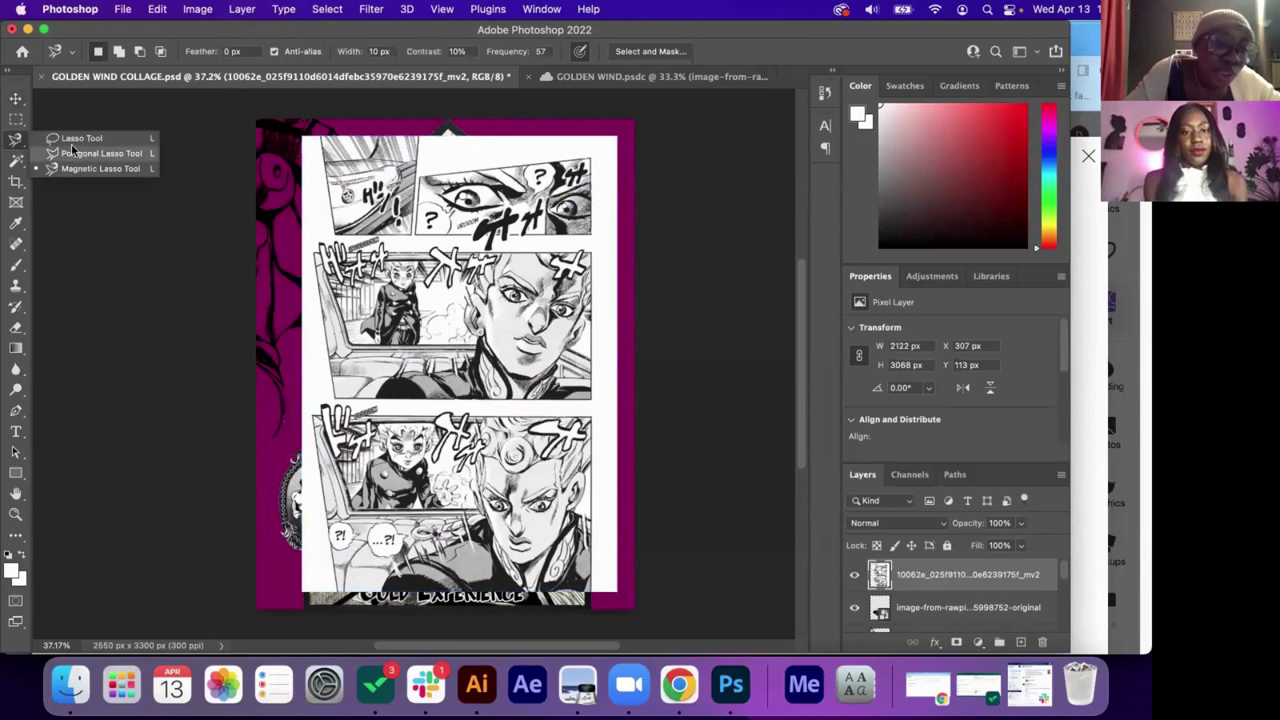
{"action": "left_click", "coordinate": [80, 150]}
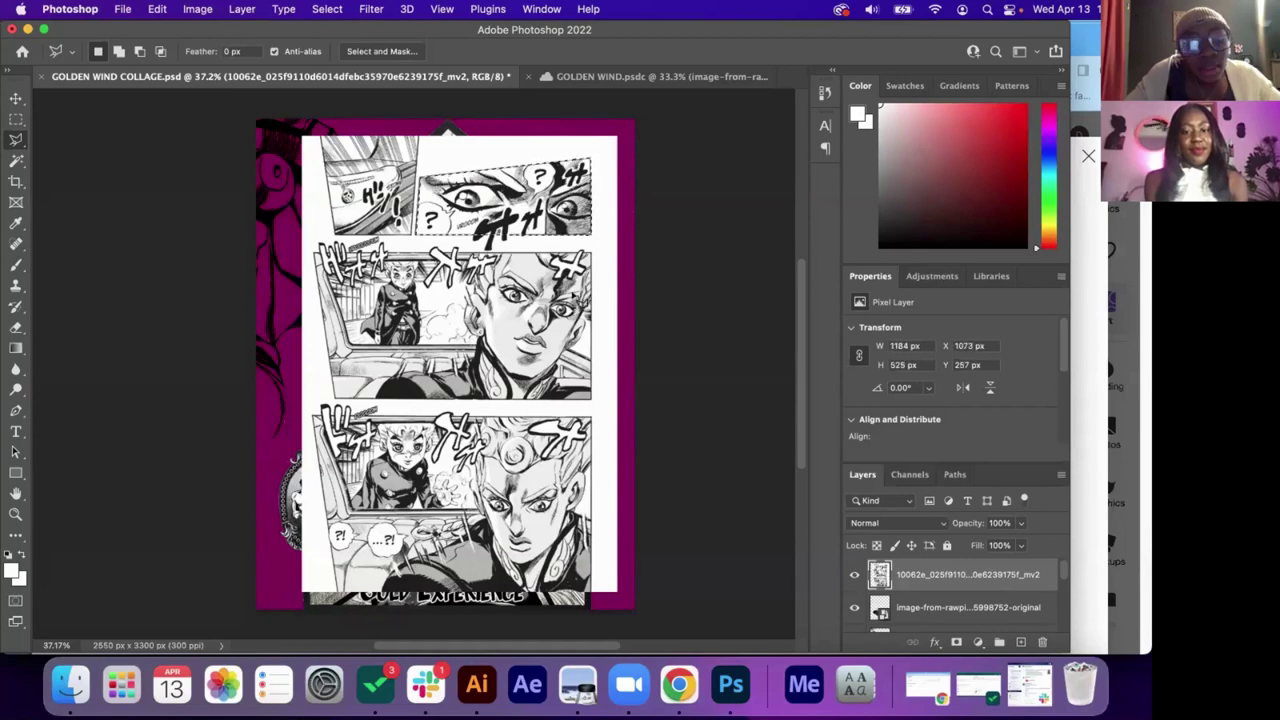
{"action": "key", "text": "super+a"}
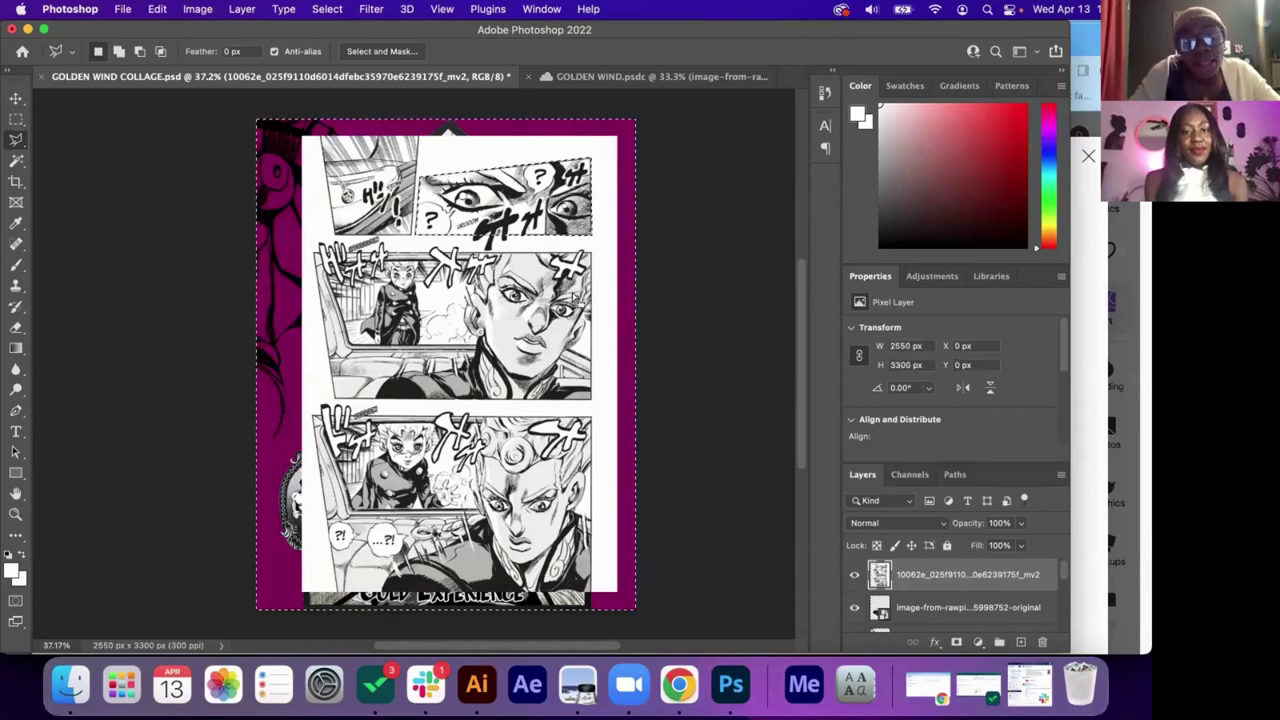
{"action": "key", "text": "BackSpace"}
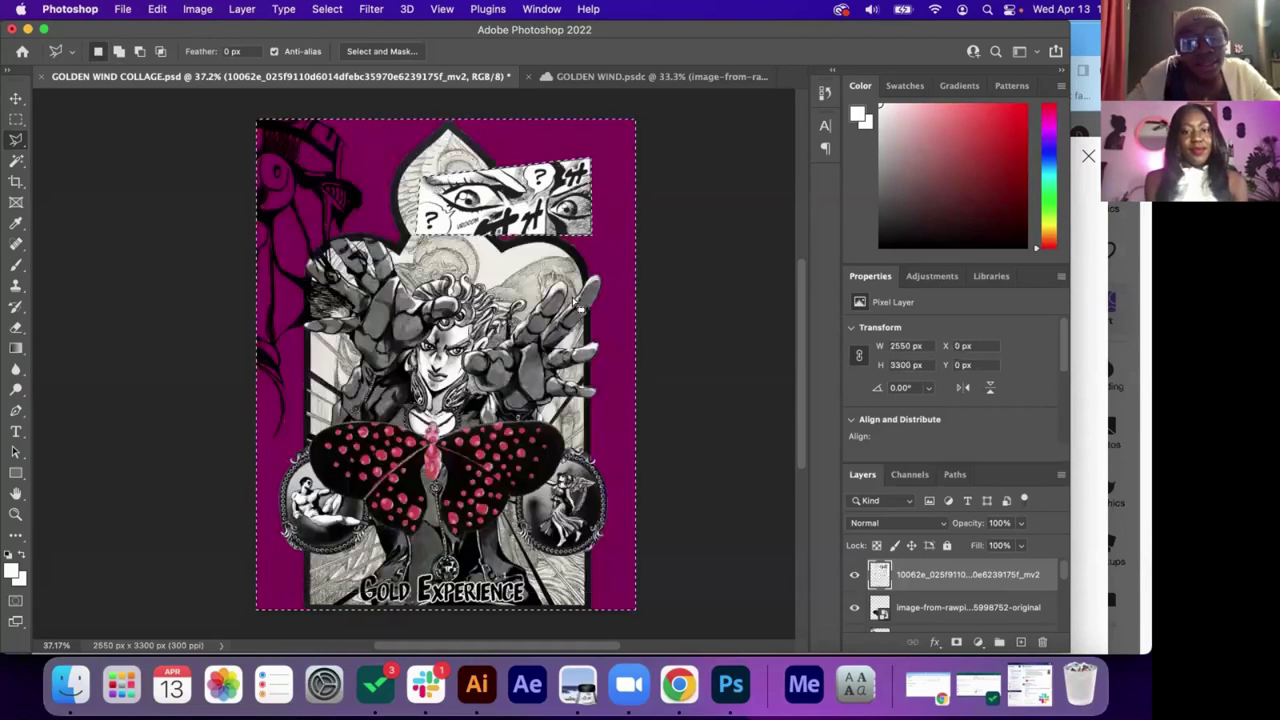
{"action": "left_click", "coordinate": [327, 9]}
{"action": "left_click", "coordinate": [352, 40]}
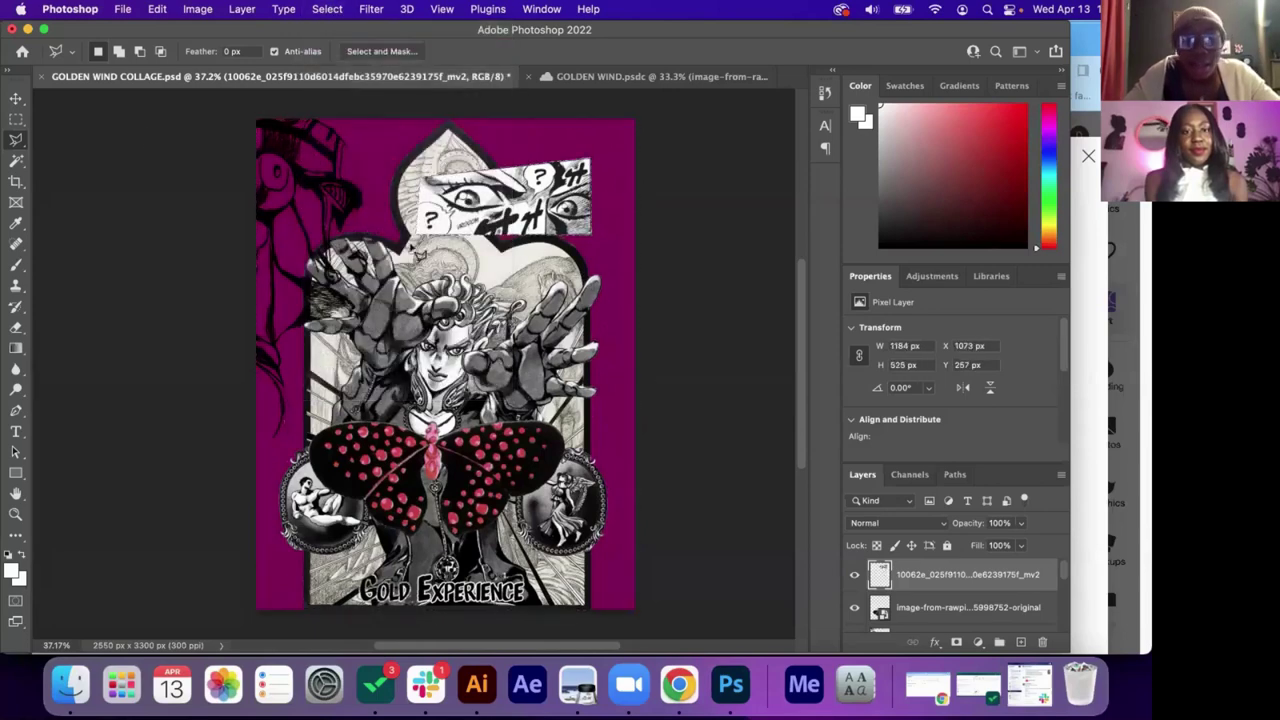
Move the eyes panel to the canvas's upper-right edge, about X 1366, Y 108 px, and stack its layer beneath the arch, directly above layer 14.
{"action": "left_click", "coordinate": [16, 98]}
{"action": "left_click_drag", "start_coordinate": [531, 212], "coordinate": [573, 189]}
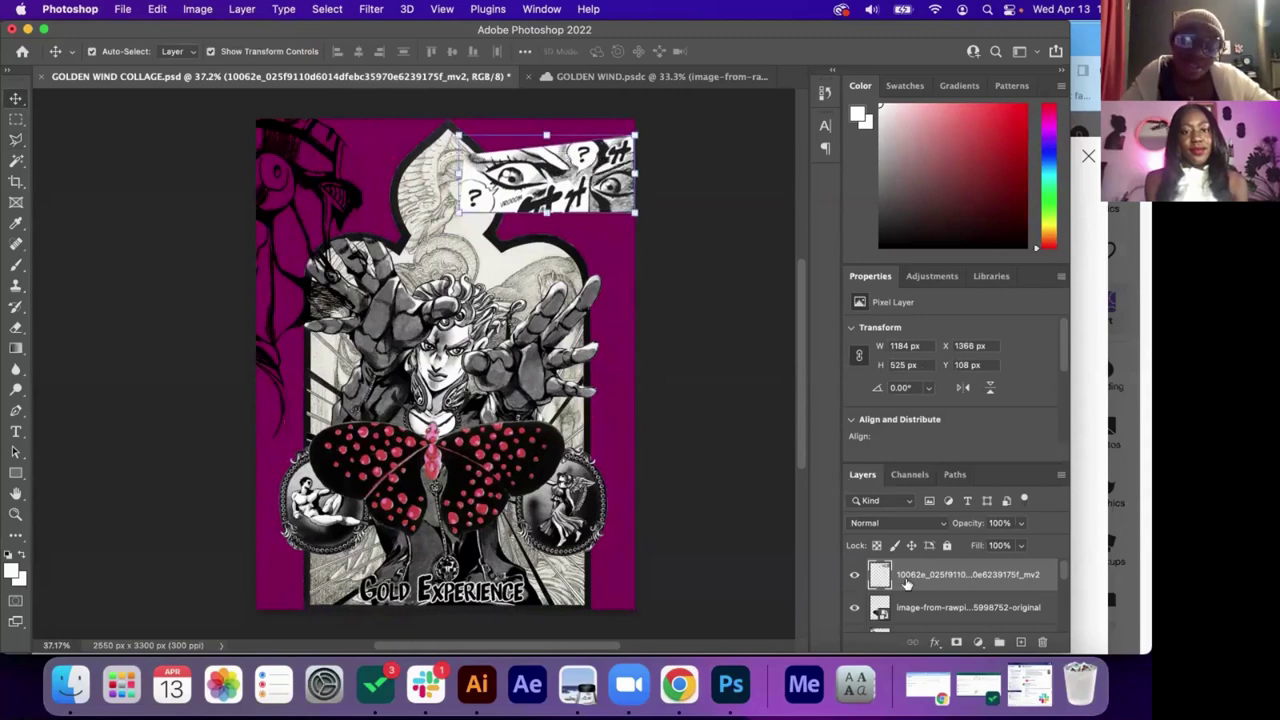
{"action": "left_click_drag", "start_coordinate": [908, 580], "coordinate": [925, 603]}
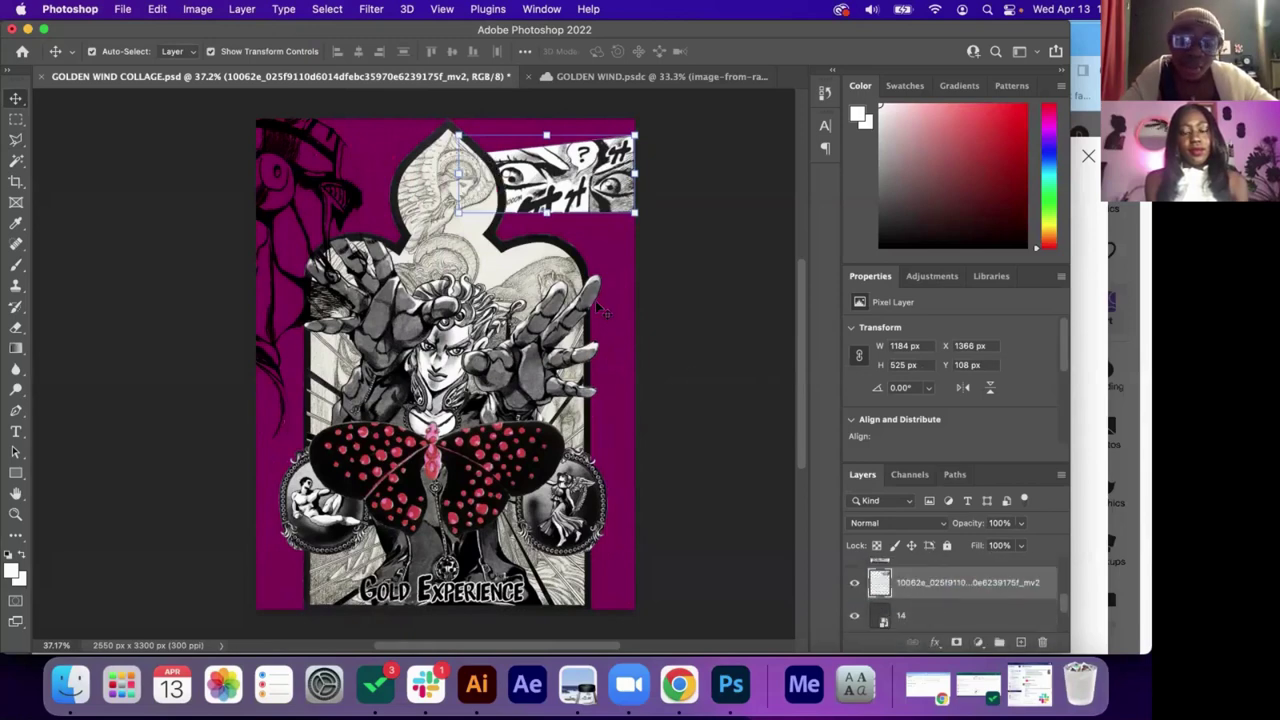
Enlarge the eyes panel to about 159%, roughly 1880 × 834 px, filling the canvas's top-right corner behind the arch.
{"action": "left_click_drag", "start_coordinate": [458, 212], "coordinate": [355, 242]}
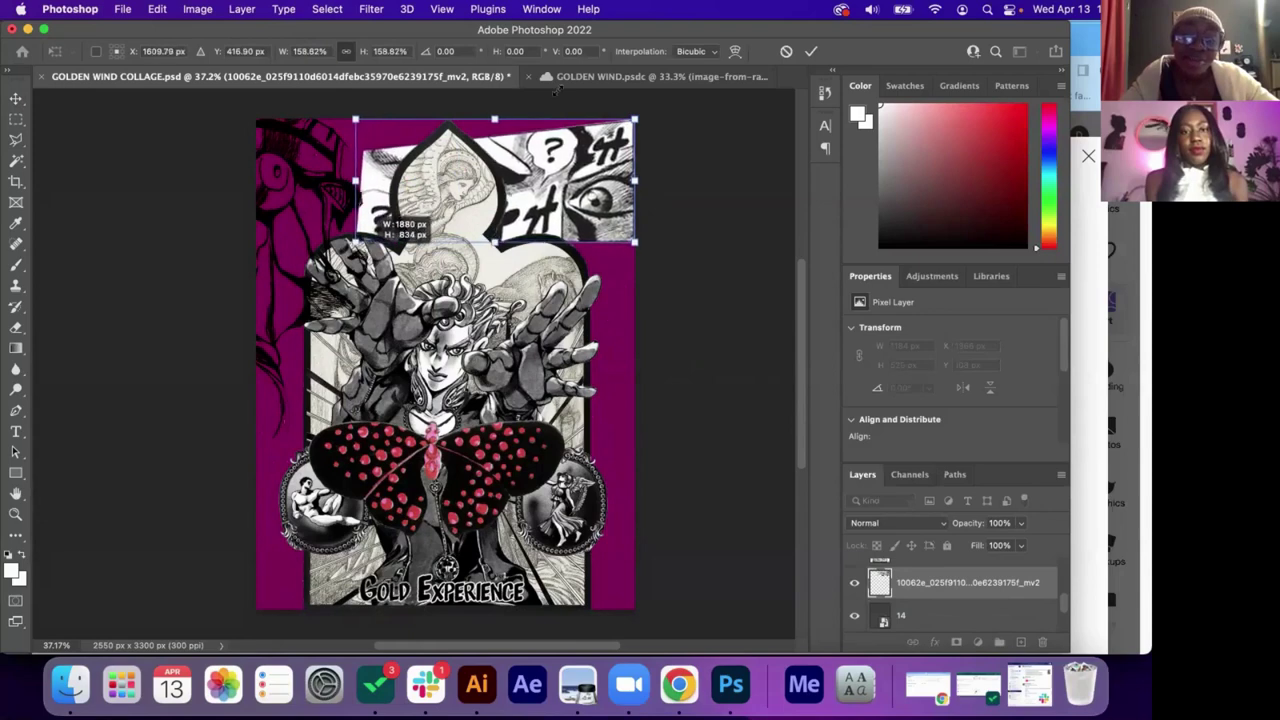
{"action": "left_click", "coordinate": [811, 51]}
{"action": "left_click", "coordinate": [650, 285]}
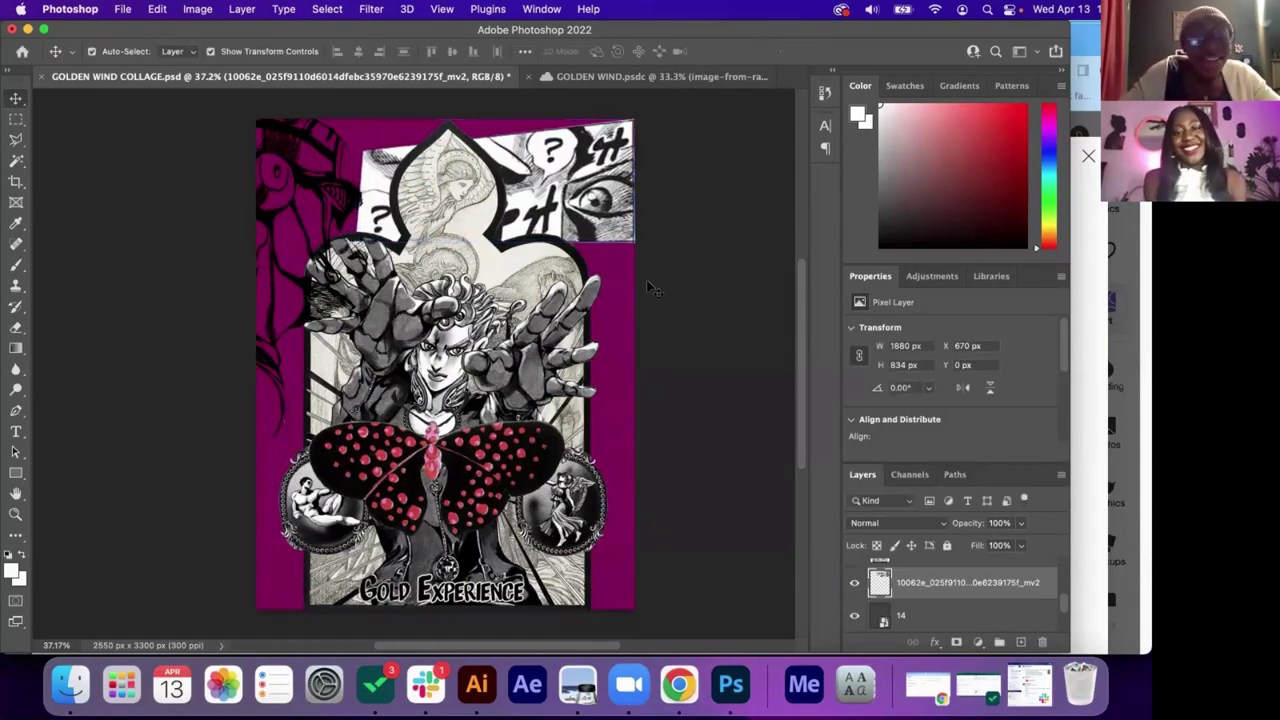
Erase the part of the eyes panel on the left side of the arch, and set the eraser size to 127 px.
{"action": "left_click", "coordinate": [376, 205]}
{"action": "left_click", "coordinate": [15, 331]}
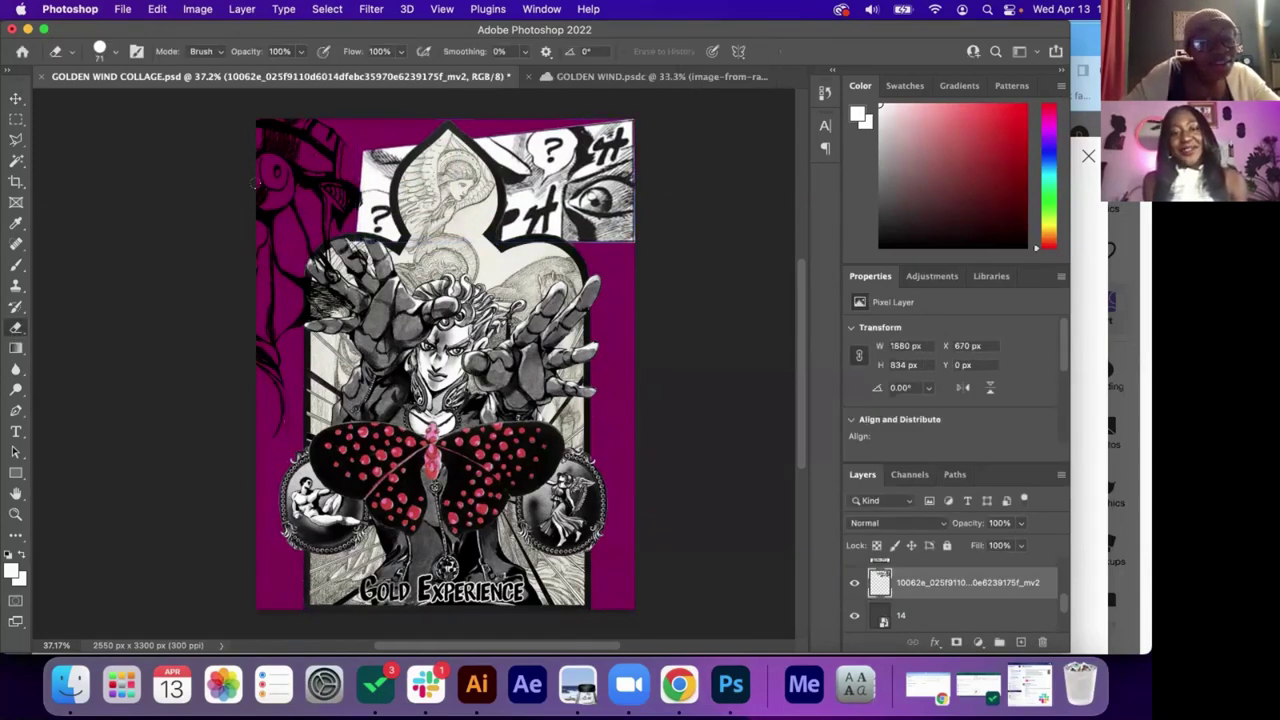
{"action": "mouse_move", "coordinate": [362, 160]}
{"action": "left_mouse_down"}
{"action": "mouse_move", "coordinate": [420, 148]}
{"action": "mouse_move", "coordinate": [380, 160]}
{"action": "mouse_move", "coordinate": [398, 172]}
{"action": "mouse_move", "coordinate": [365, 202]}
{"action": "mouse_move", "coordinate": [368, 226]}
{"action": "mouse_move", "coordinate": [400, 228]}
{"action": "mouse_move", "coordinate": [374, 204]}
{"action": "mouse_move", "coordinate": [377, 181]}
{"action": "mouse_move", "coordinate": [384, 222]}
{"action": "left_mouse_up"}
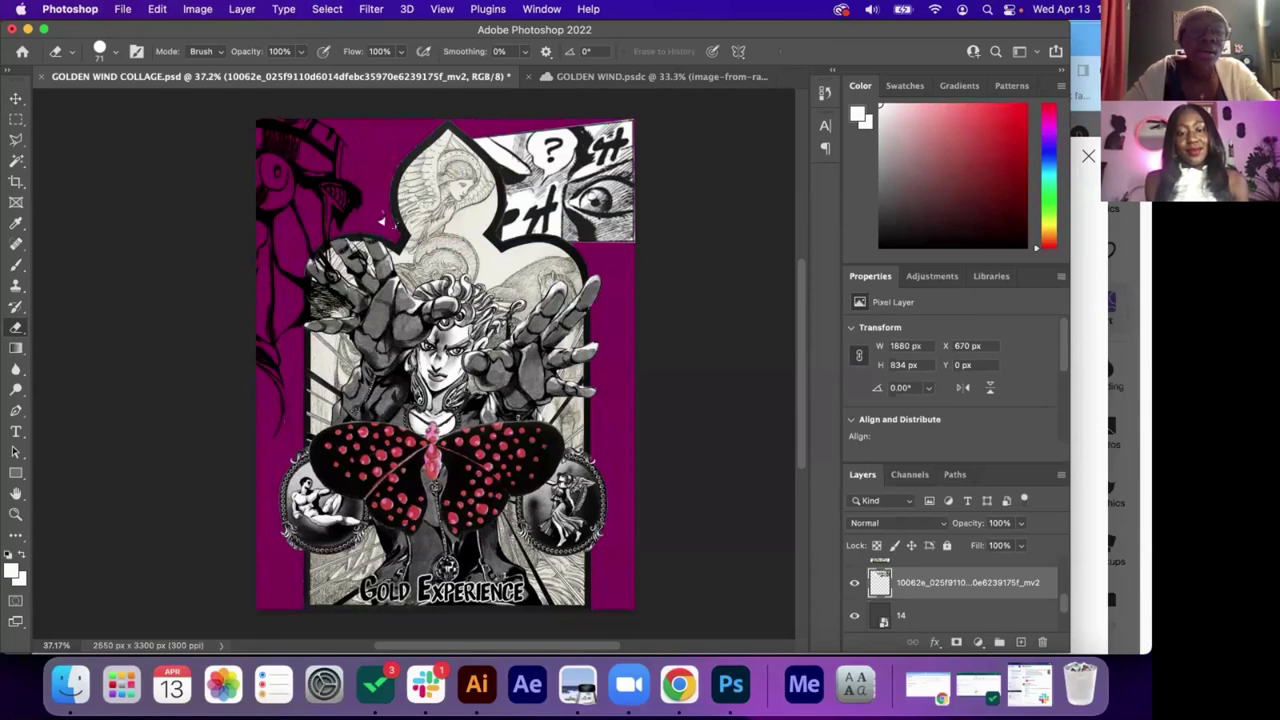
{"action": "left_click", "coordinate": [115, 51]}
{"action": "left_click", "coordinate": [147, 102]}
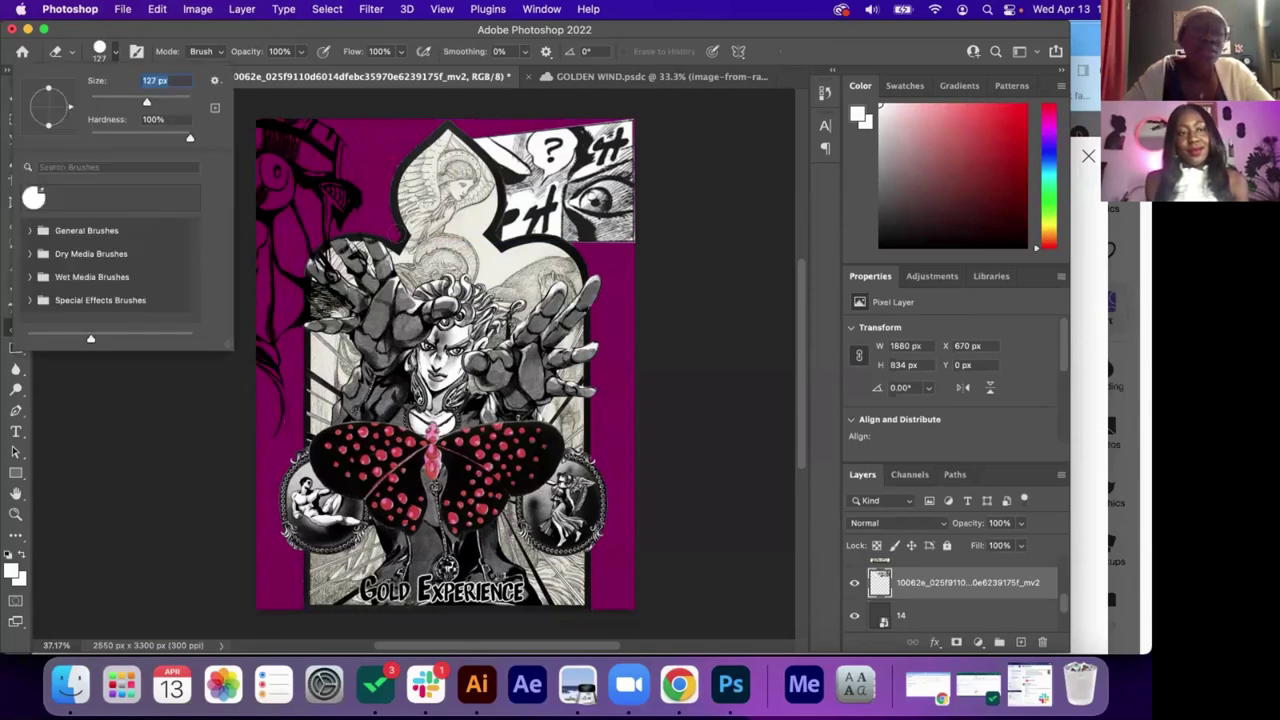
{"action": "key", "text": "Return"}
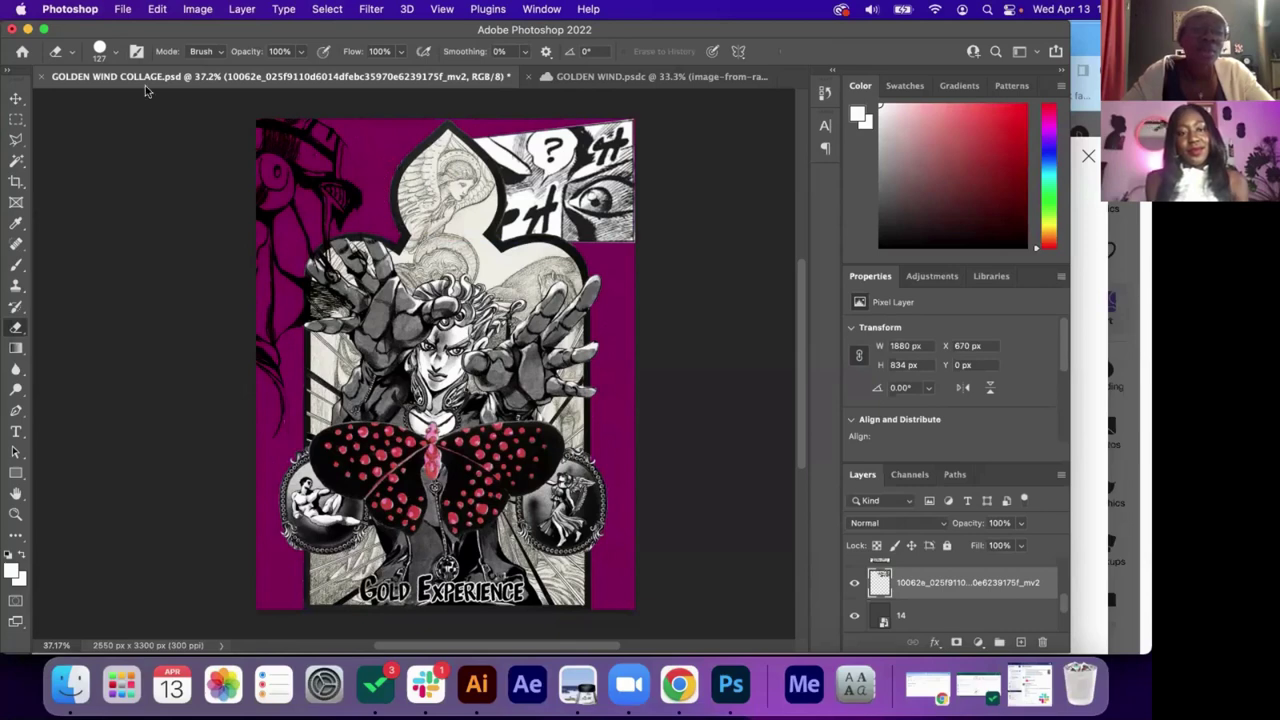
Nudge the eyes panel a few pixels to the right and deselect it.
{"action": "left_click", "coordinate": [16, 98]}
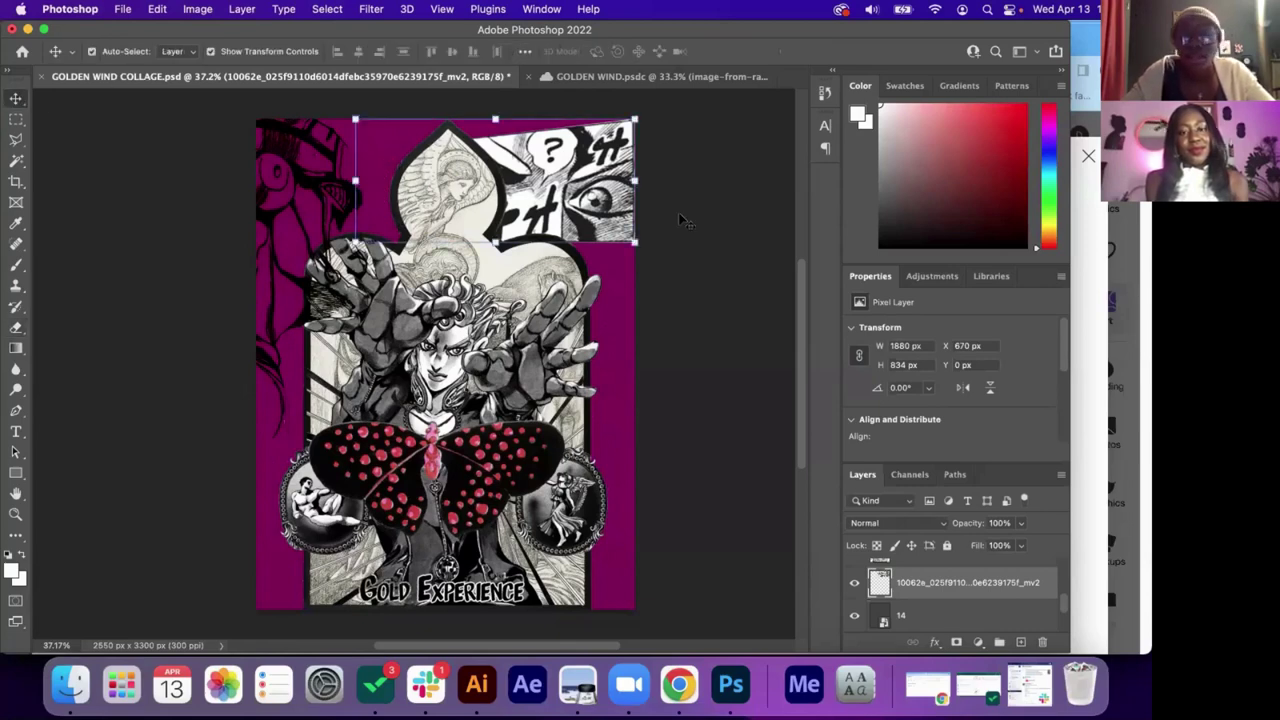
{"action": "key", "text": "Right"}
{"action": "key", "text": "Right"}
{"action": "key", "text": "Right"}
{"action": "key", "text": "Right"}
{"action": "key", "text": "Right"}
{"action": "key", "text": "Right"}
{"action": "left_click", "coordinate": [720, 243]}
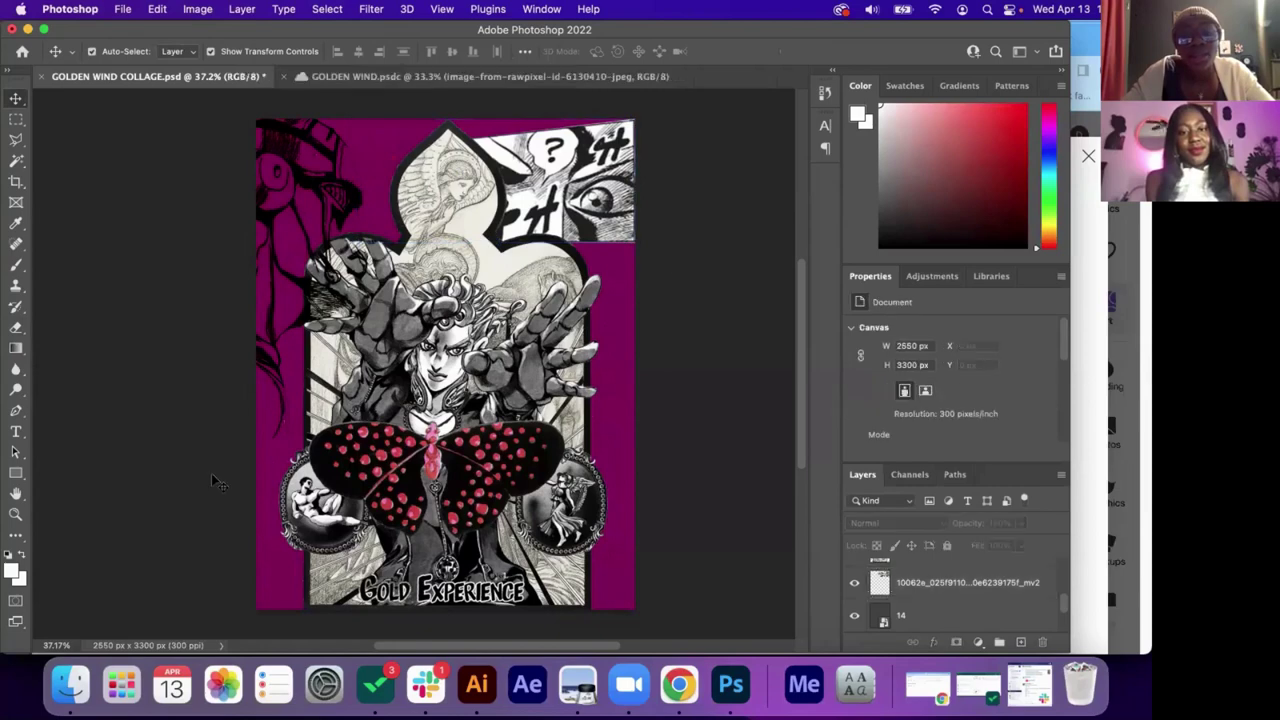
Place the colour cover JPEG whose name starts with bafe385556cc from the FOR JJBA COLLAGE folder over the arch, scaled to 33.25%.
{"action": "left_click", "coordinate": [70, 685]}
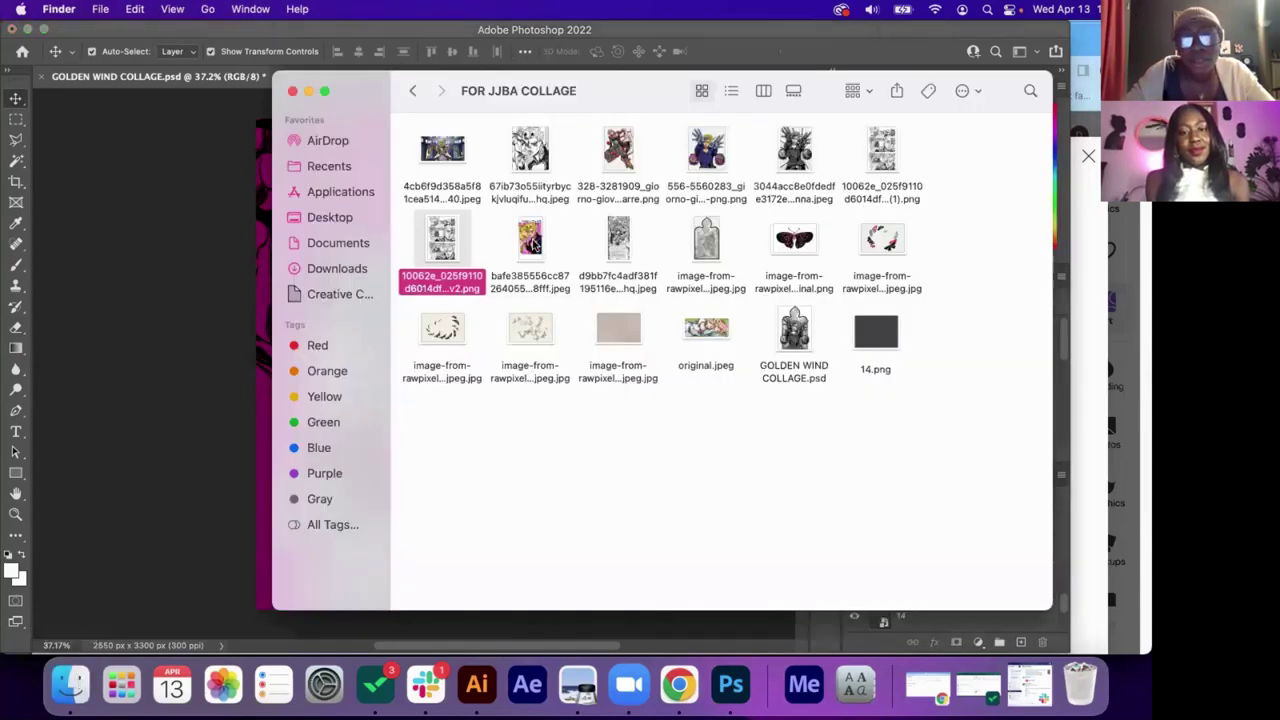
{"action": "left_click_drag", "start_coordinate": [535, 245], "coordinate": [200, 305]}
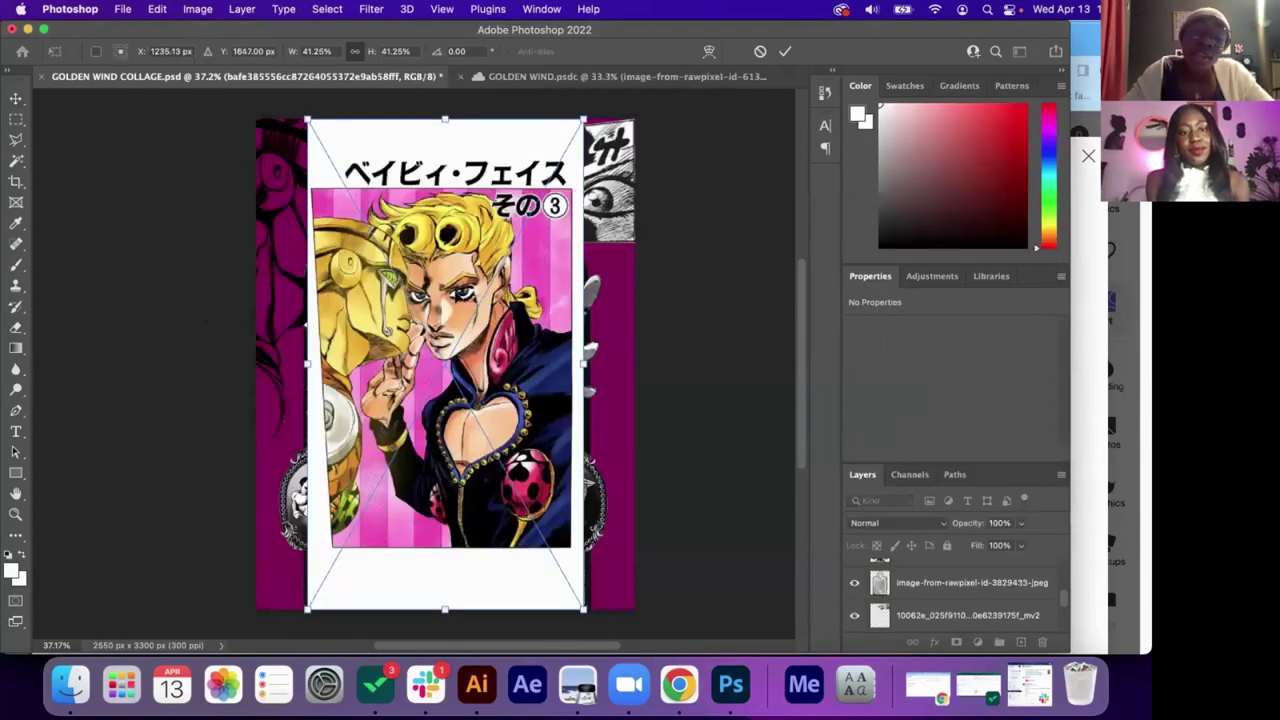
{"action": "left_click_drag", "start_coordinate": [583, 113], "coordinate": [454, 190]}
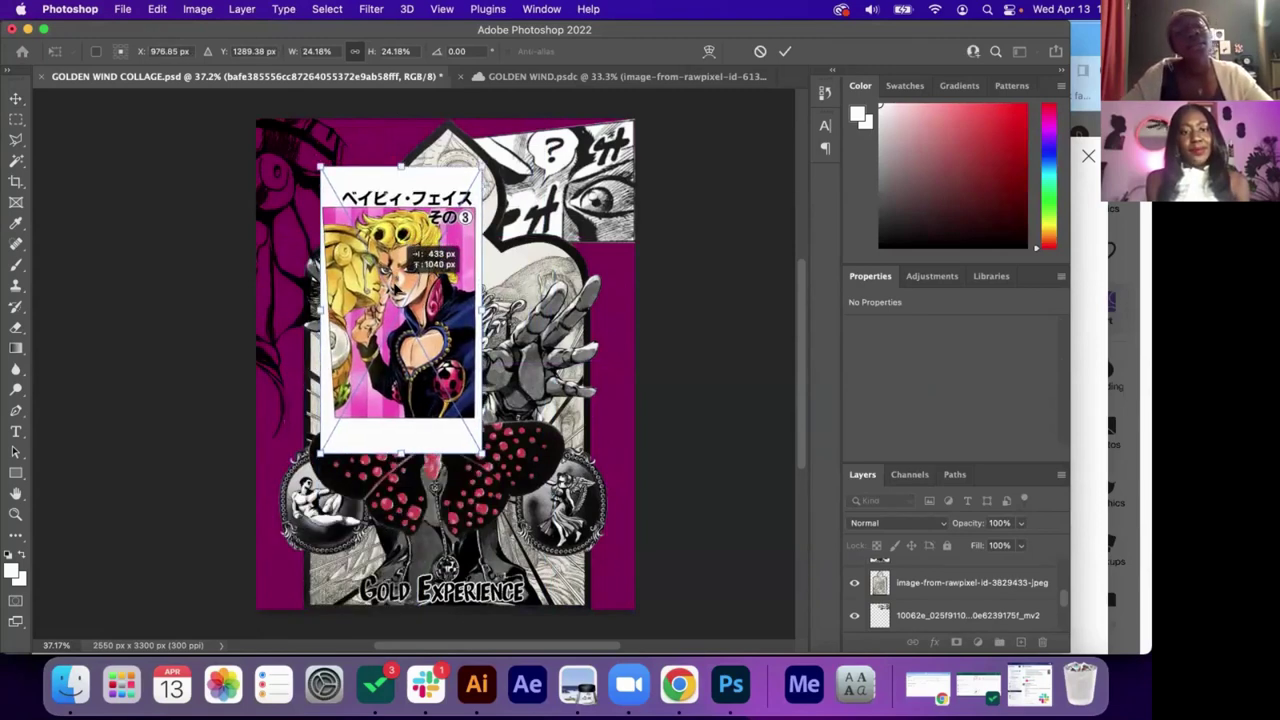
{"action": "left_click_drag", "start_coordinate": [405, 247], "coordinate": [392, 281]}
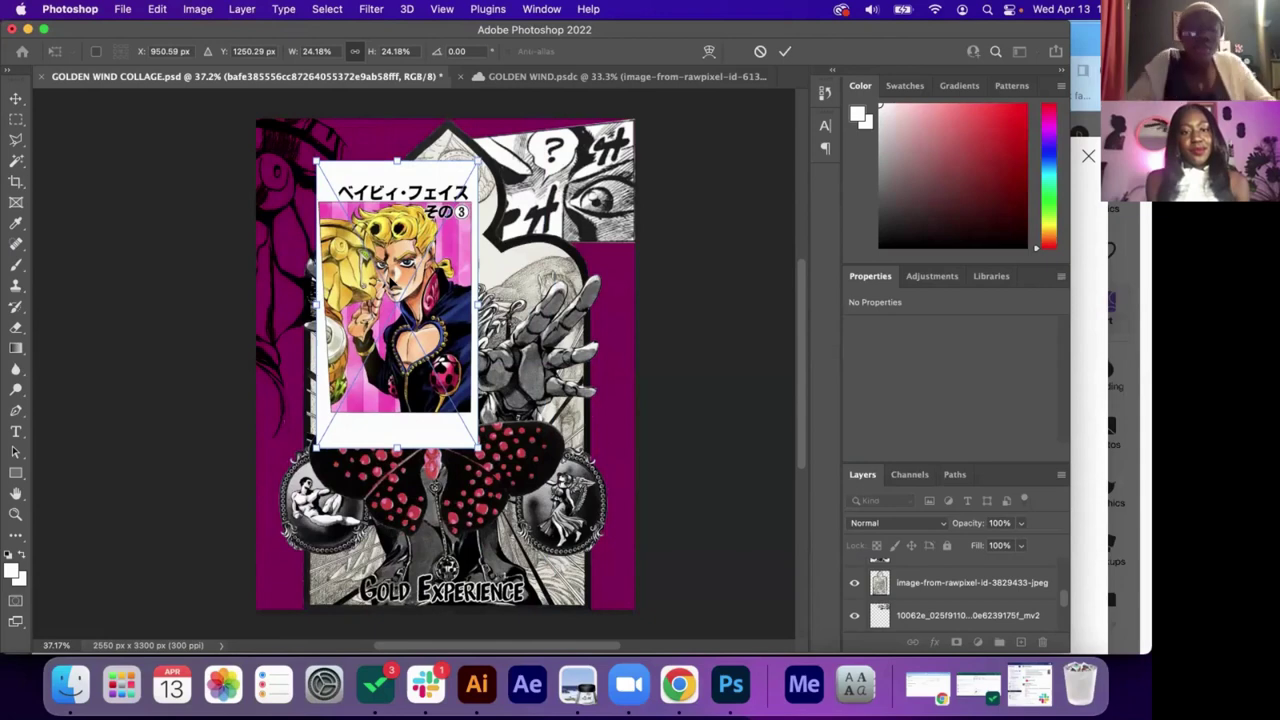
{"action": "left_click_drag", "start_coordinate": [422, 347], "coordinate": [455, 439]}
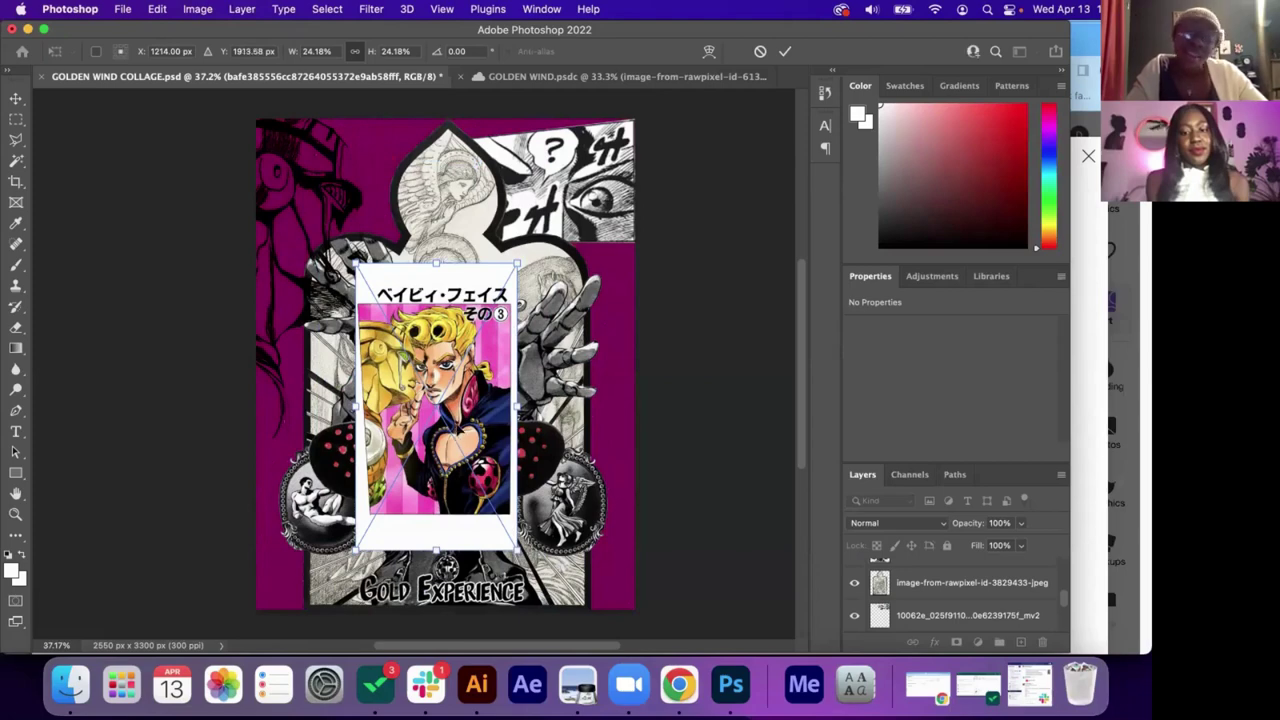
{"action": "left_click_drag", "start_coordinate": [455, 437], "coordinate": [447, 359]}
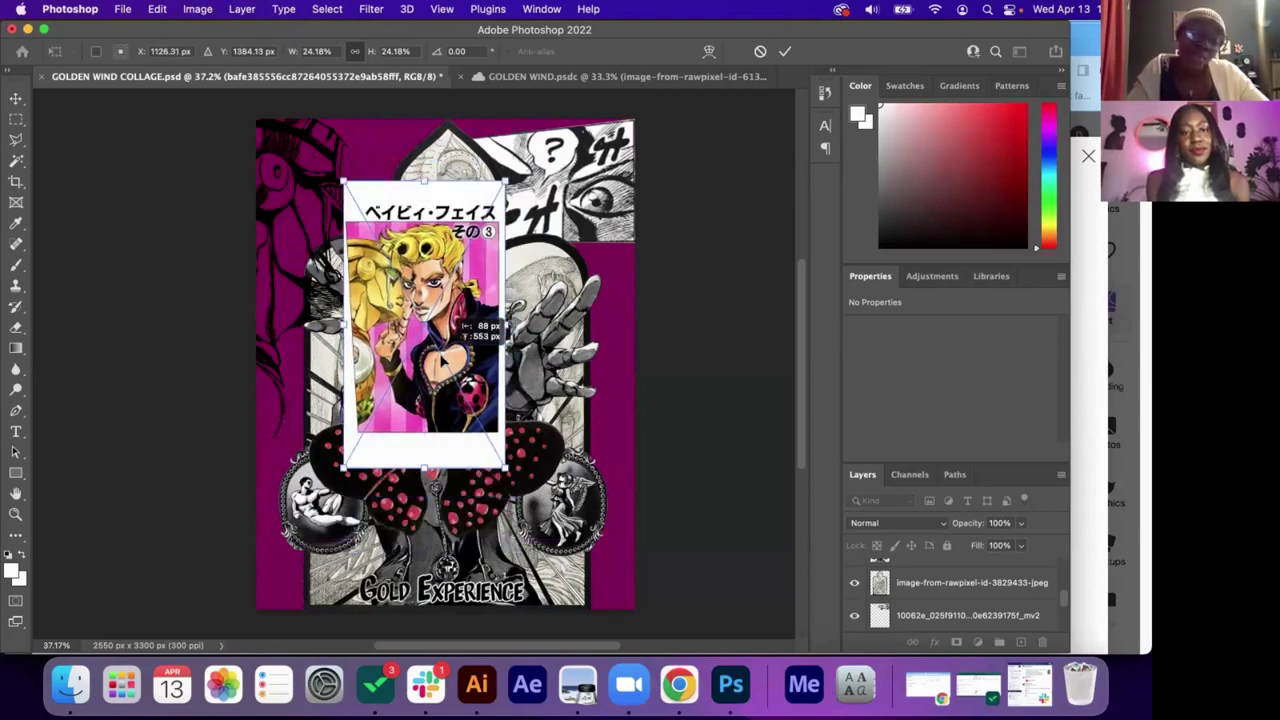
{"action": "left_click_drag", "start_coordinate": [503, 469], "coordinate": [569, 578]}
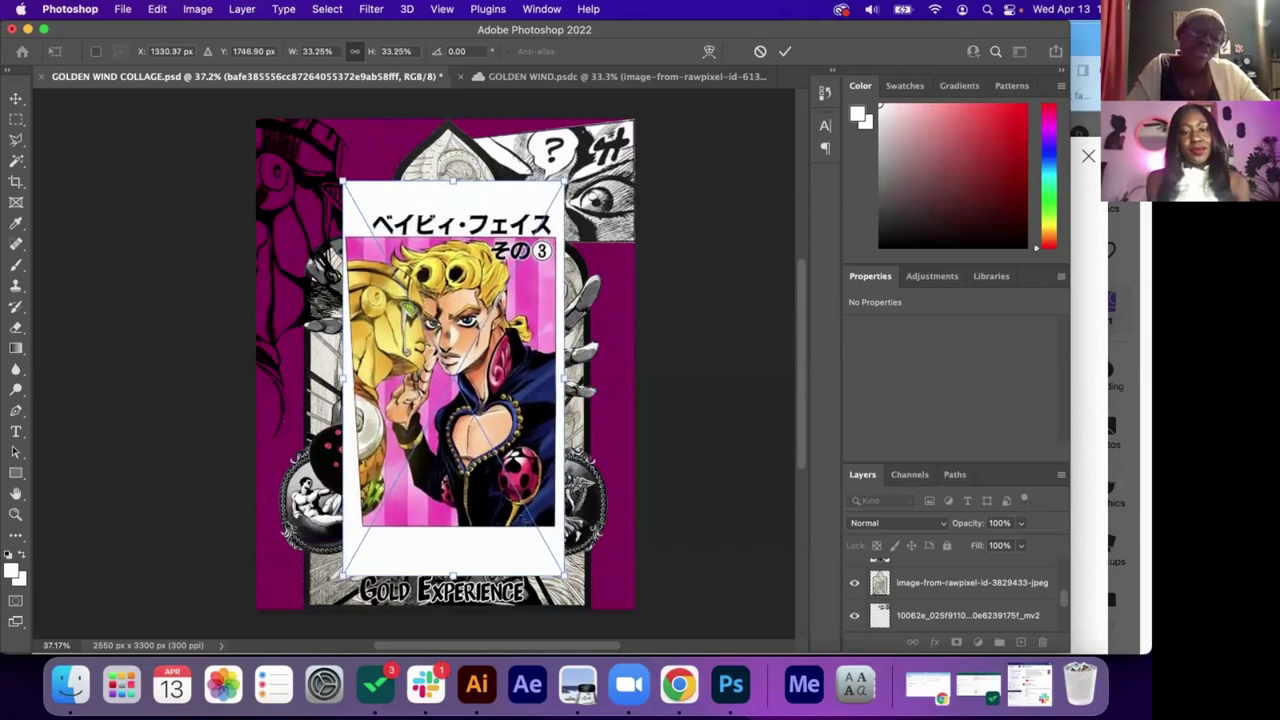
{"action": "left_click_drag", "start_coordinate": [525, 527], "coordinate": [498, 512]}
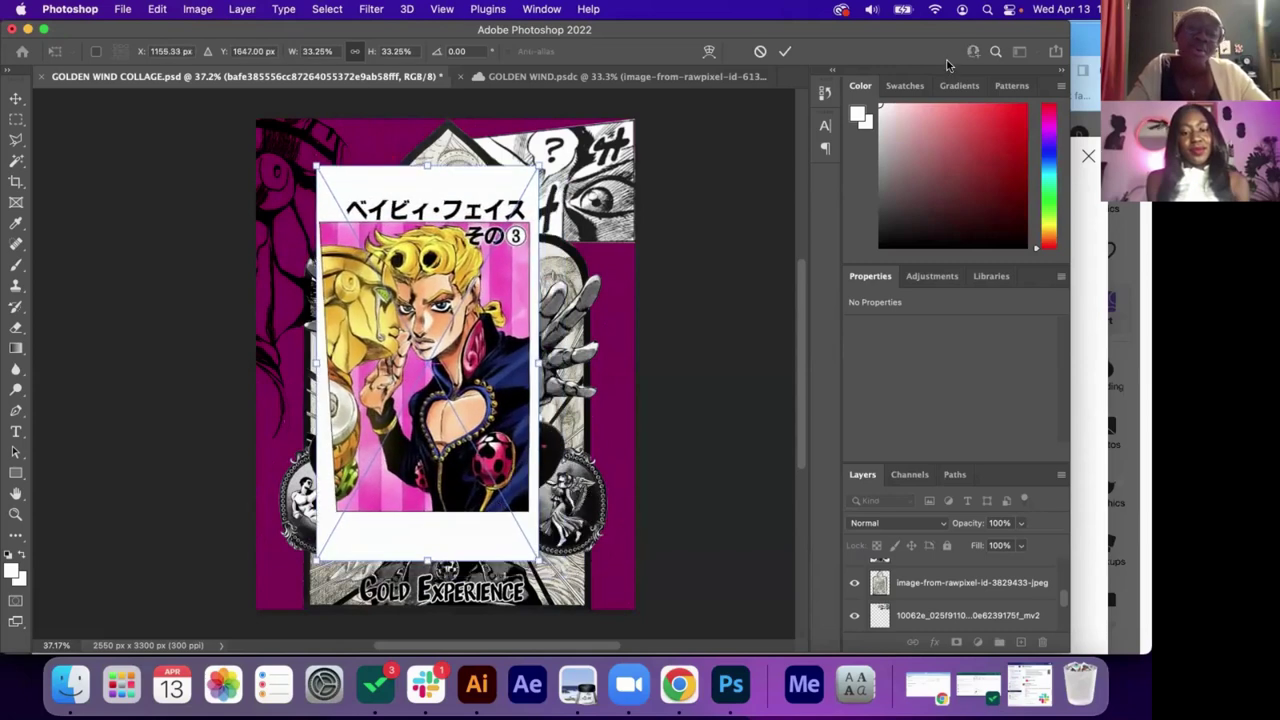
{"action": "left_click", "coordinate": [784, 53]}
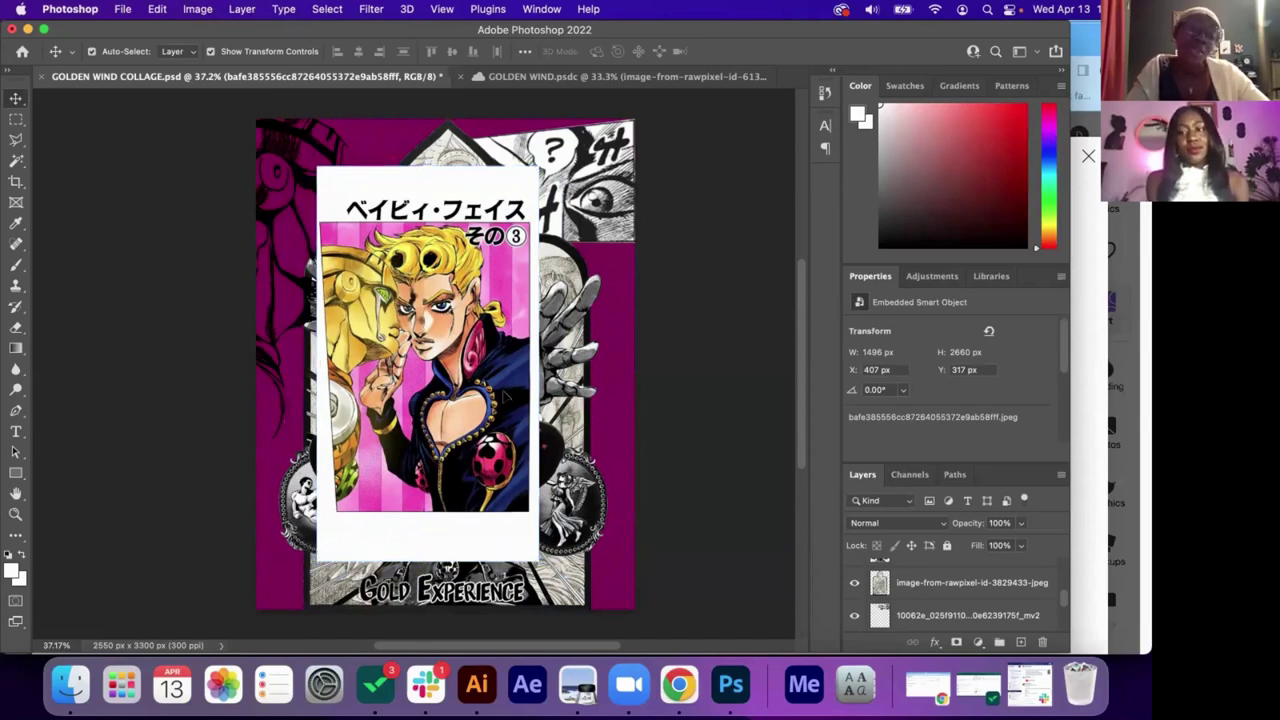
Move the colour cover image to about X 582, Y 582 px and hide its layer.
{"action": "left_click_drag", "start_coordinate": [504, 392], "coordinate": [522, 394]}
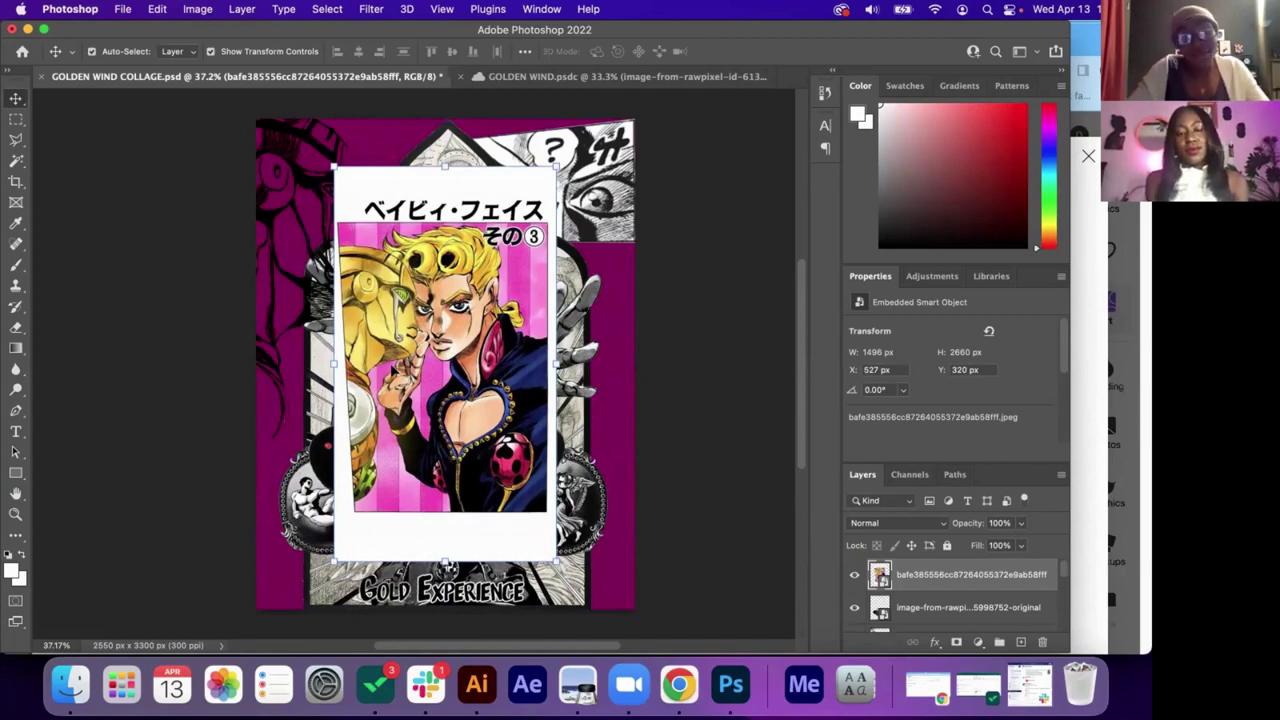
{"action": "left_click_drag", "start_coordinate": [394, 370], "coordinate": [384, 381]}
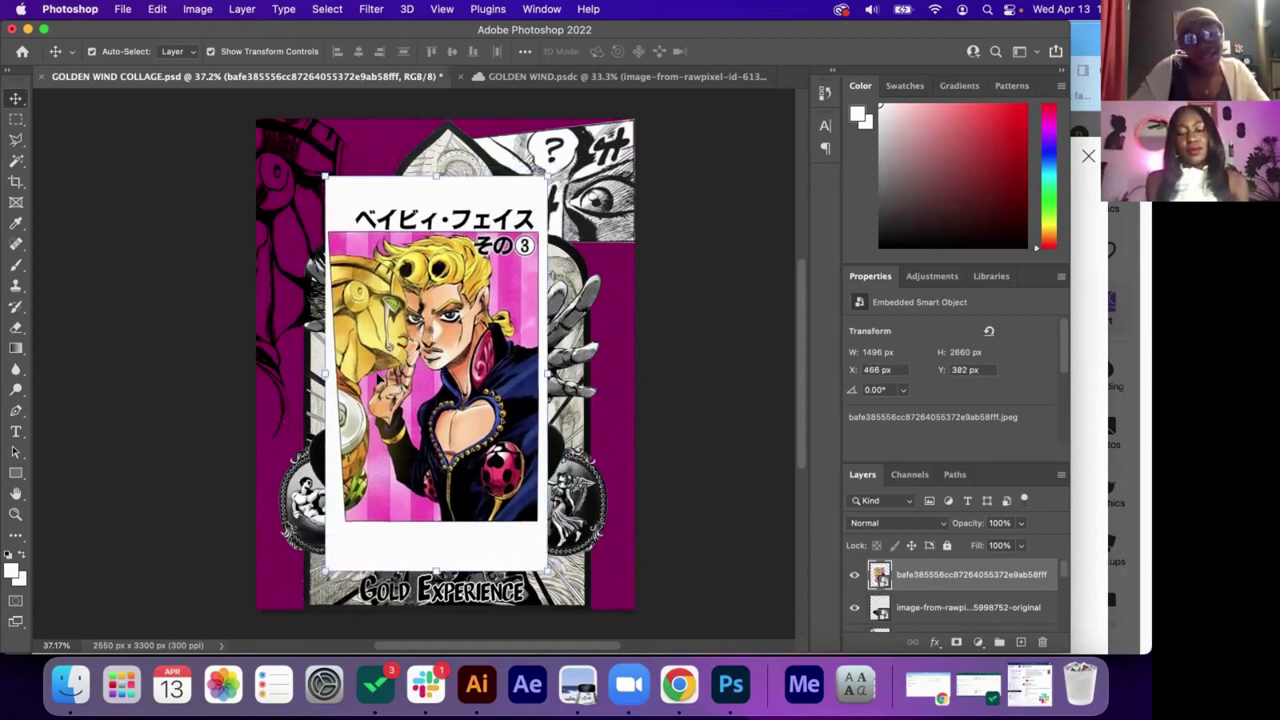
{"action": "left_click_drag", "start_coordinate": [900, 577], "coordinate": [911, 600]}
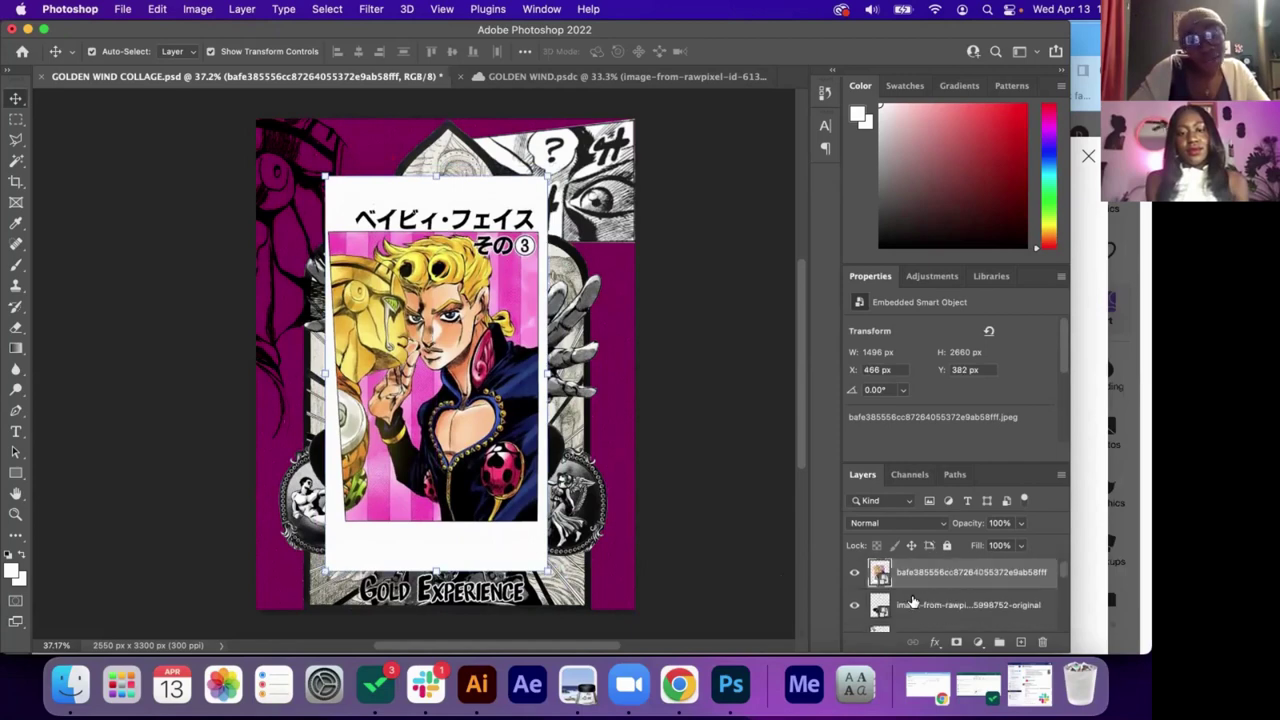
{"action": "scroll", "coordinate": [911, 600], "scroll_direction": "down", "scroll_amount": 2}
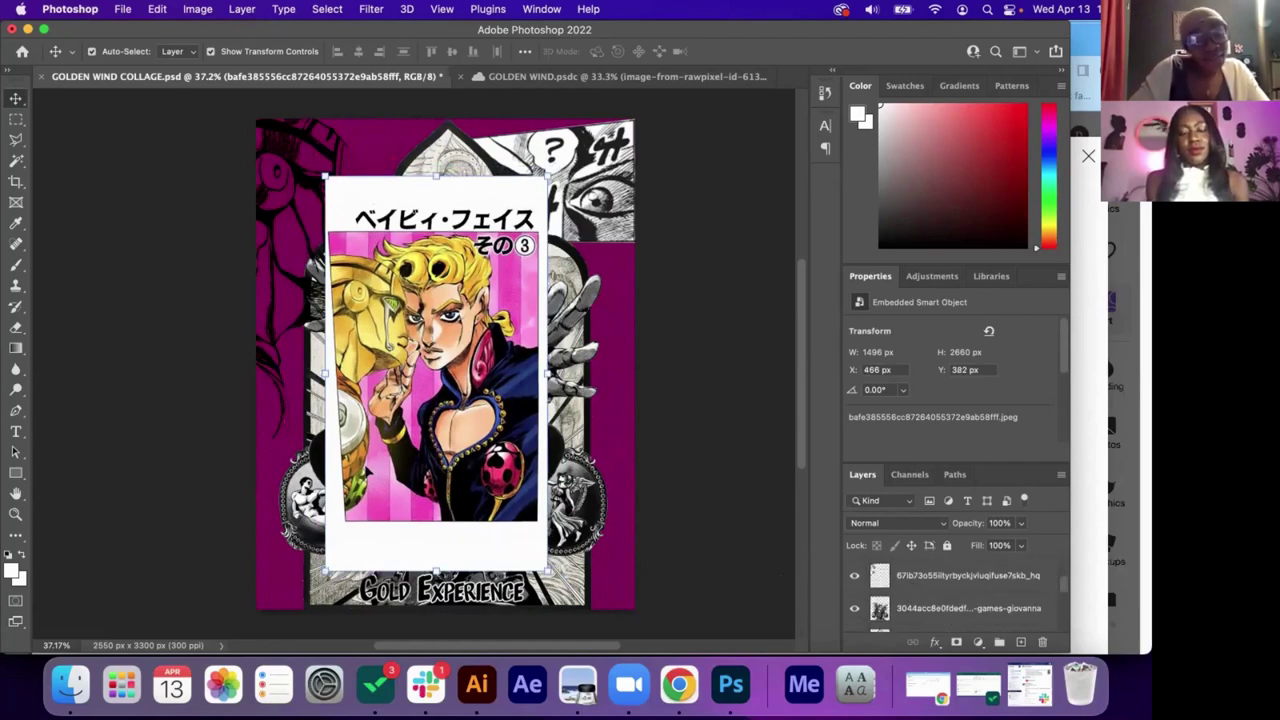
{"action": "left_click_drag", "start_coordinate": [467, 496], "coordinate": [485, 523]}
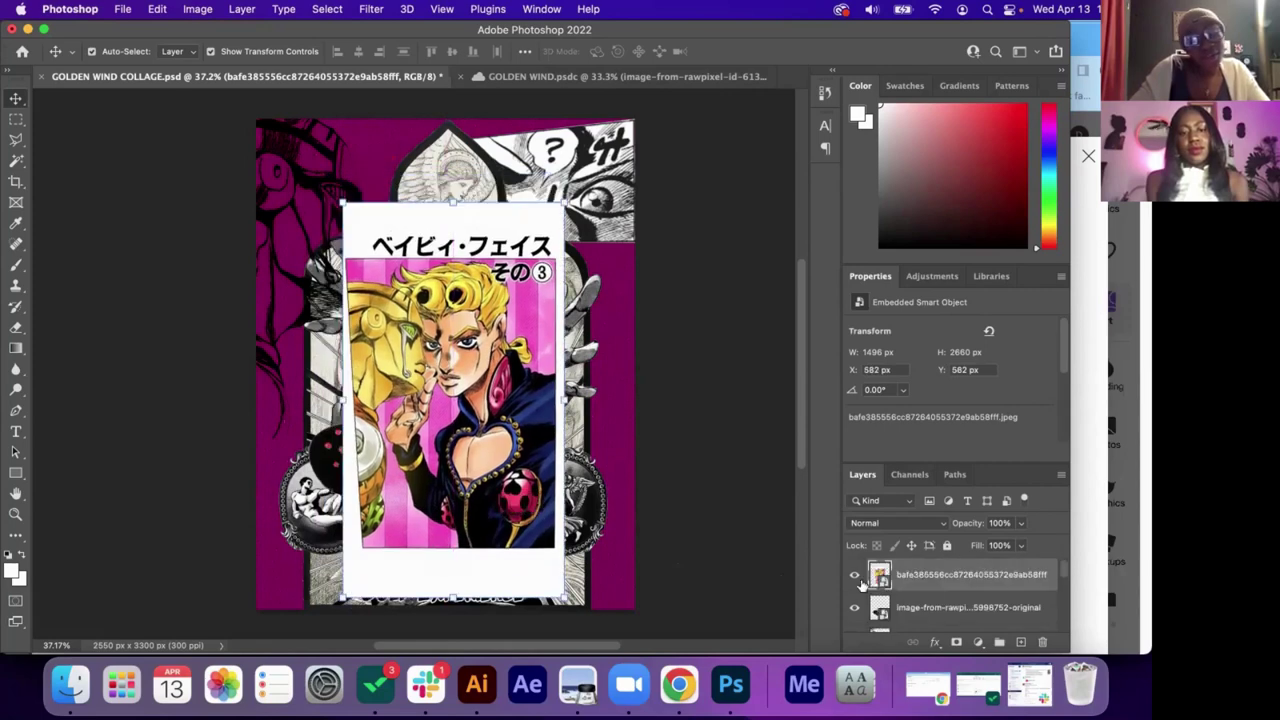
{"action": "left_click", "coordinate": [855, 576]}
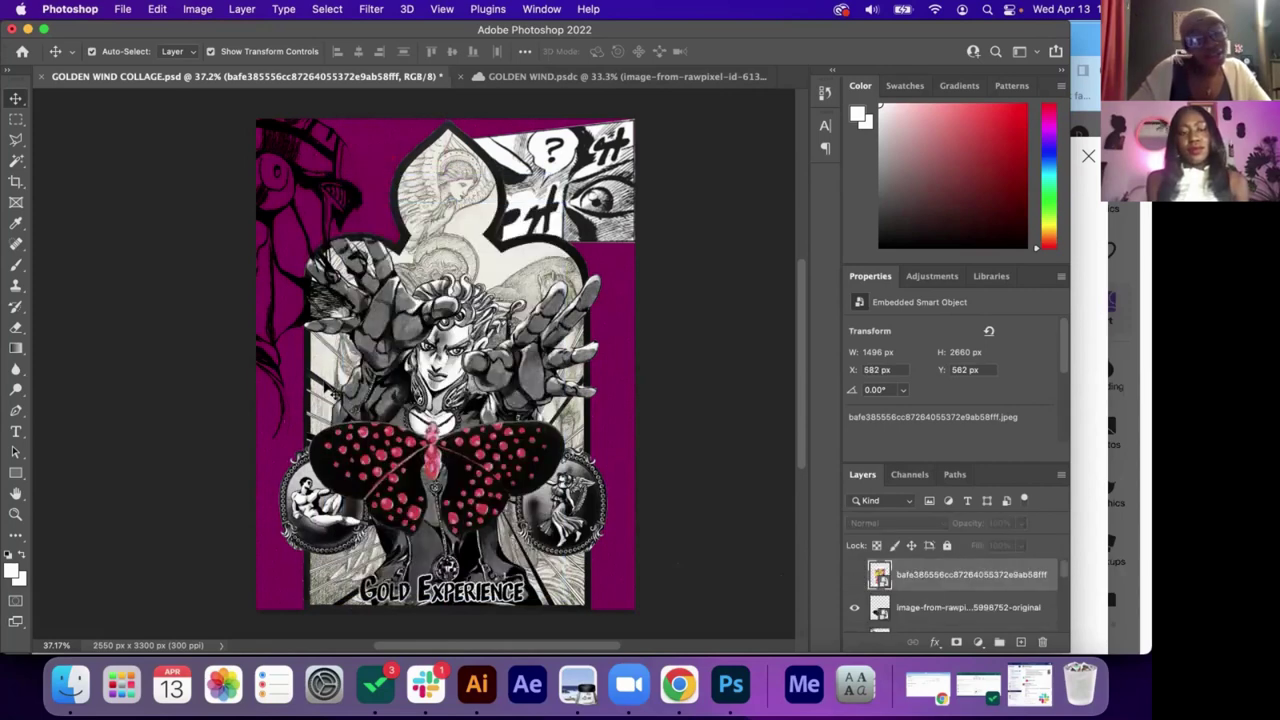
Try marking narrow strips along the arch's left edge on the figure's layer, about 40 × 599 px and 19 × 400 px, and clear the selections.
{"action": "left_click", "coordinate": [336, 394]}
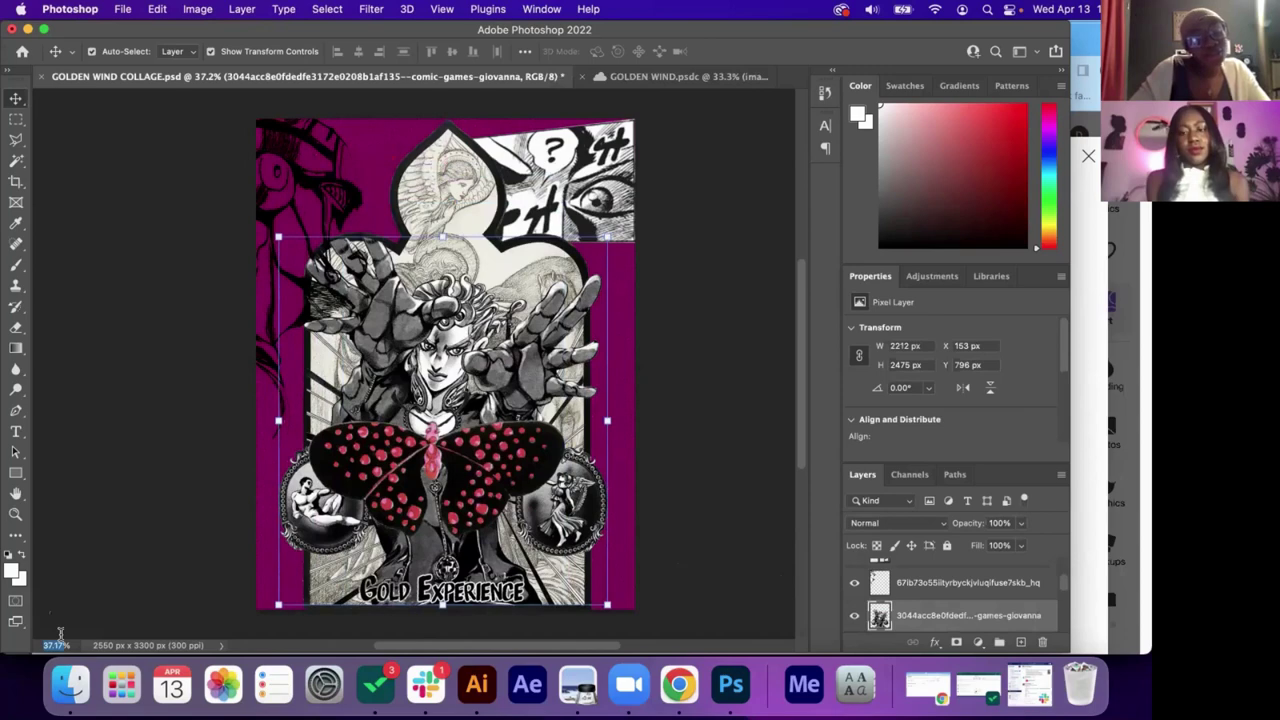
{"action": "type", "text": "50"}
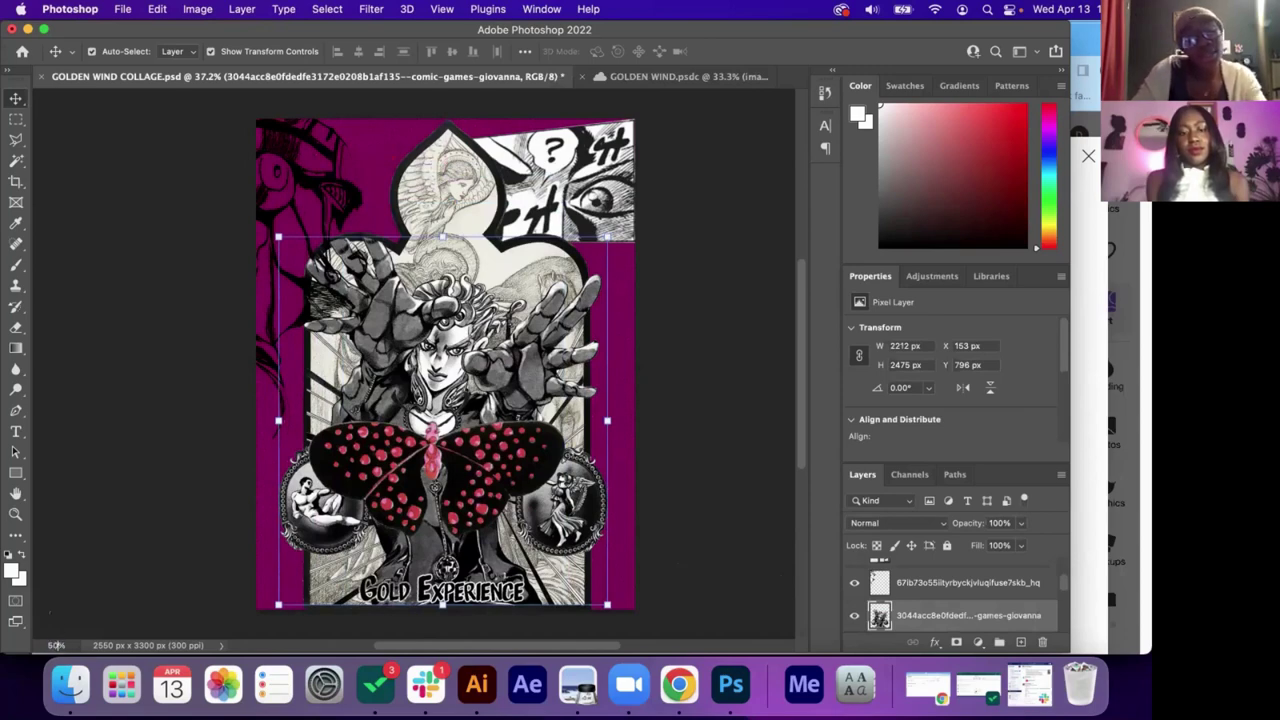
{"action": "key", "text": "Return"}
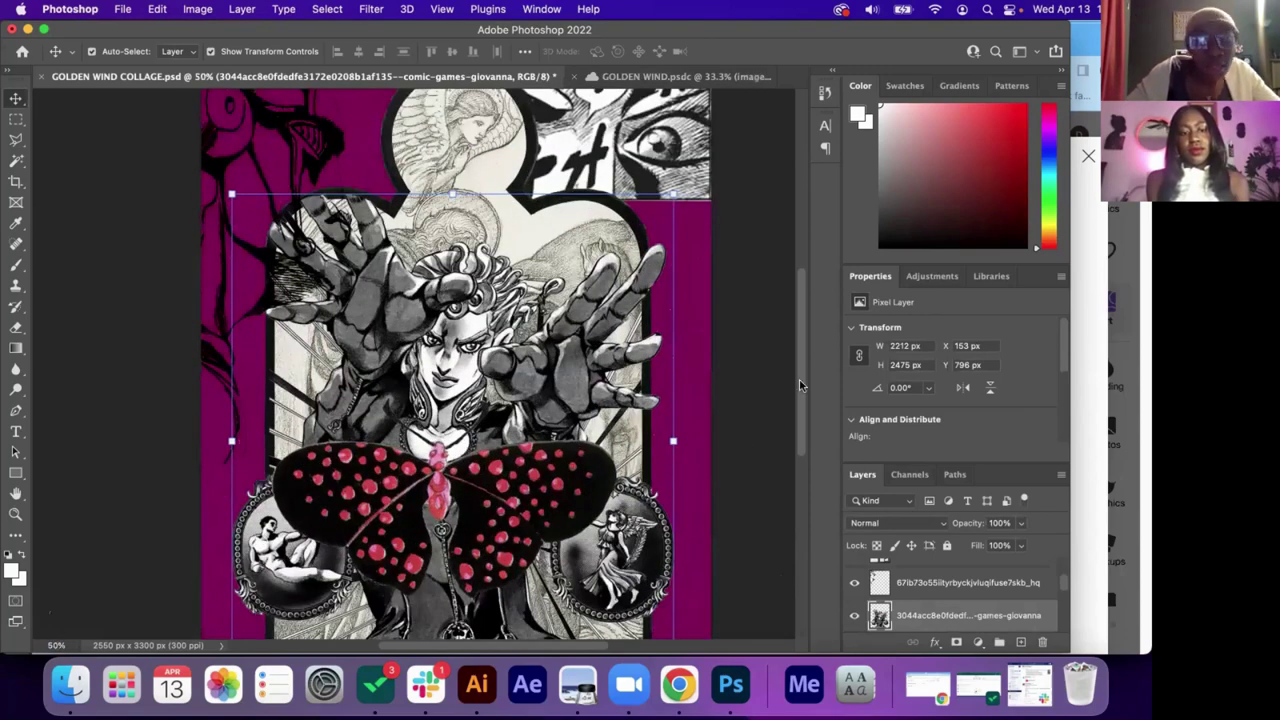
{"action": "scroll", "coordinate": [806, 415], "scroll_direction": "down", "scroll_amount": 5}
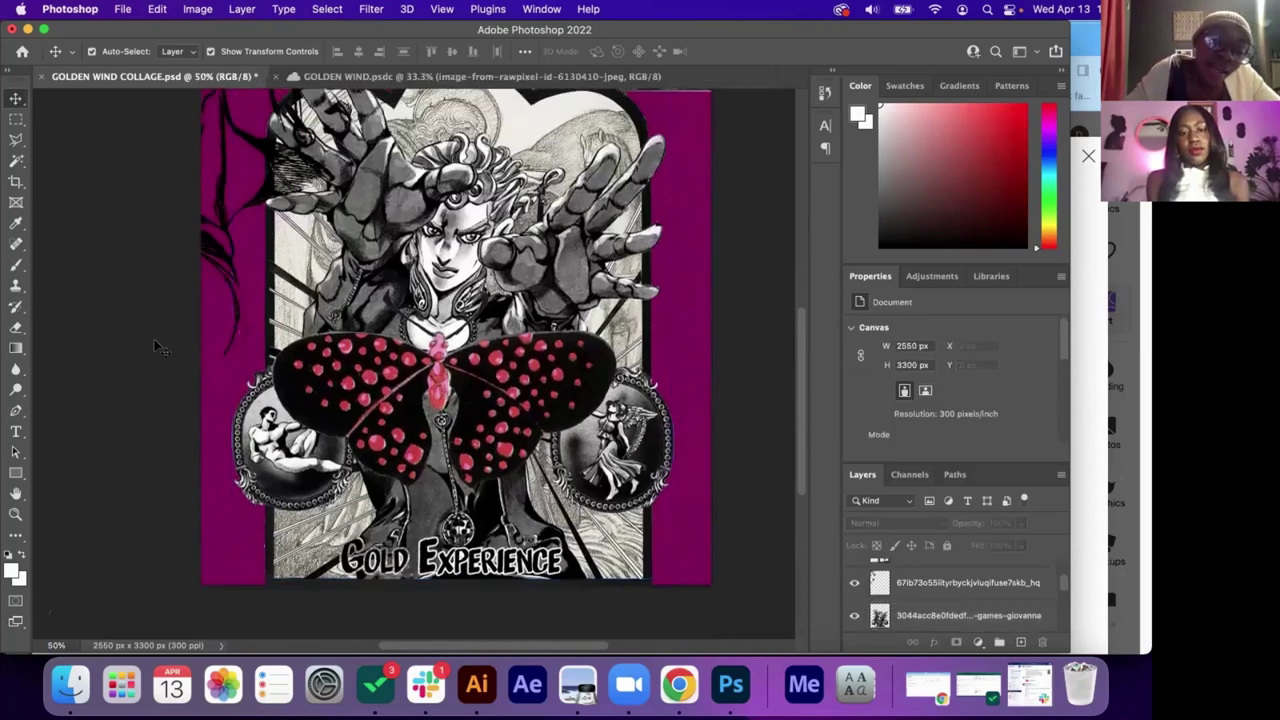
{"action": "scroll", "coordinate": [154, 339], "scroll_direction": "up", "scroll_amount": 3}
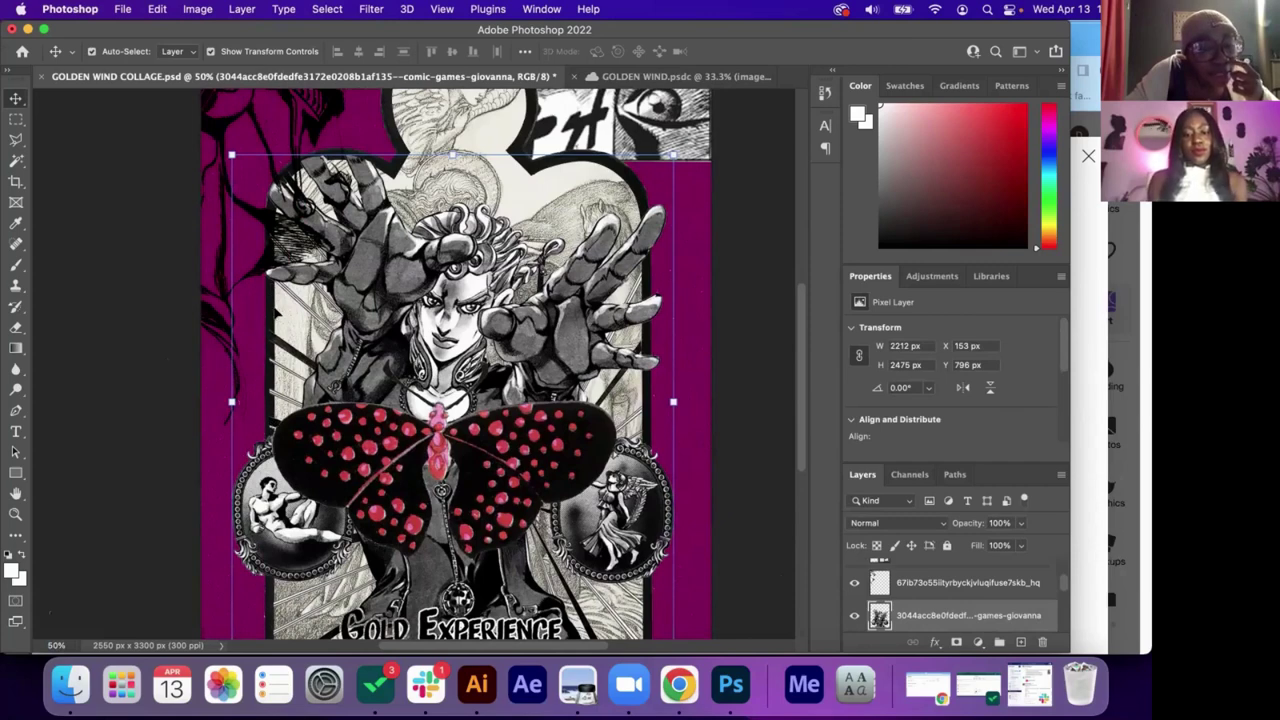
{"action": "left_click_drag", "start_coordinate": [16, 120], "coordinate": [70, 116]}
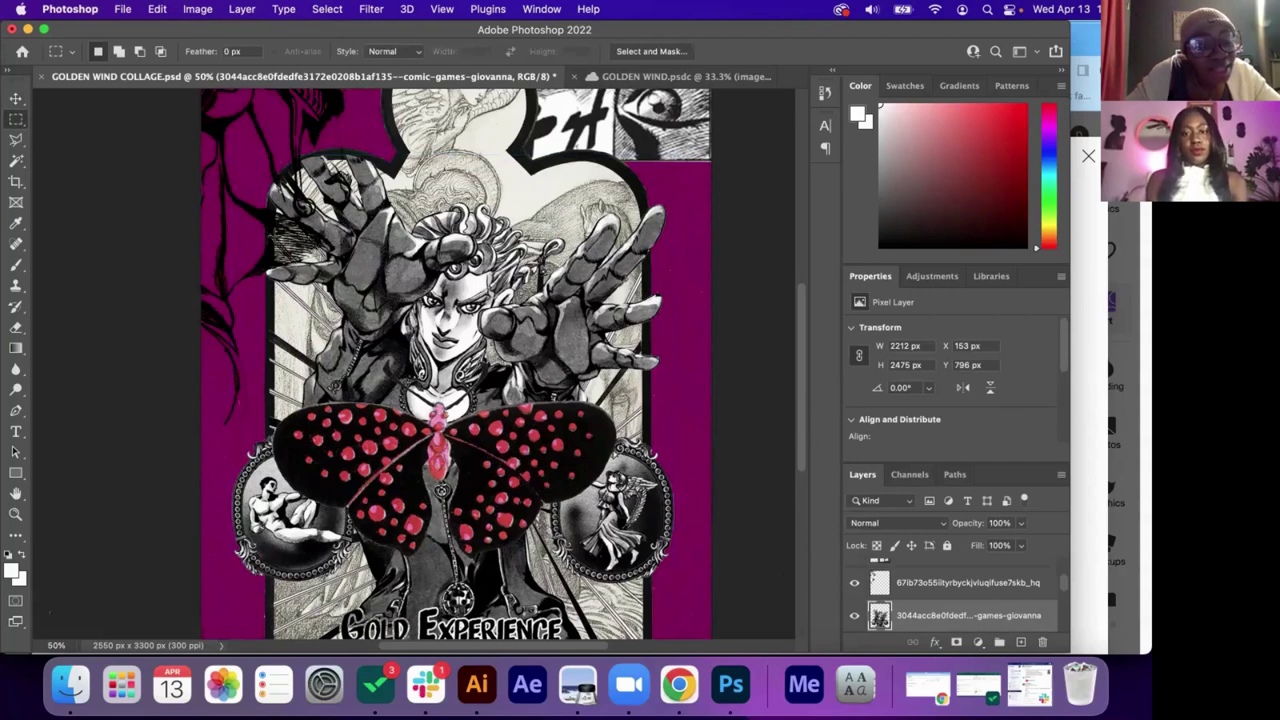
{"action": "left_click_drag", "start_coordinate": [266, 300], "coordinate": [280, 429]}
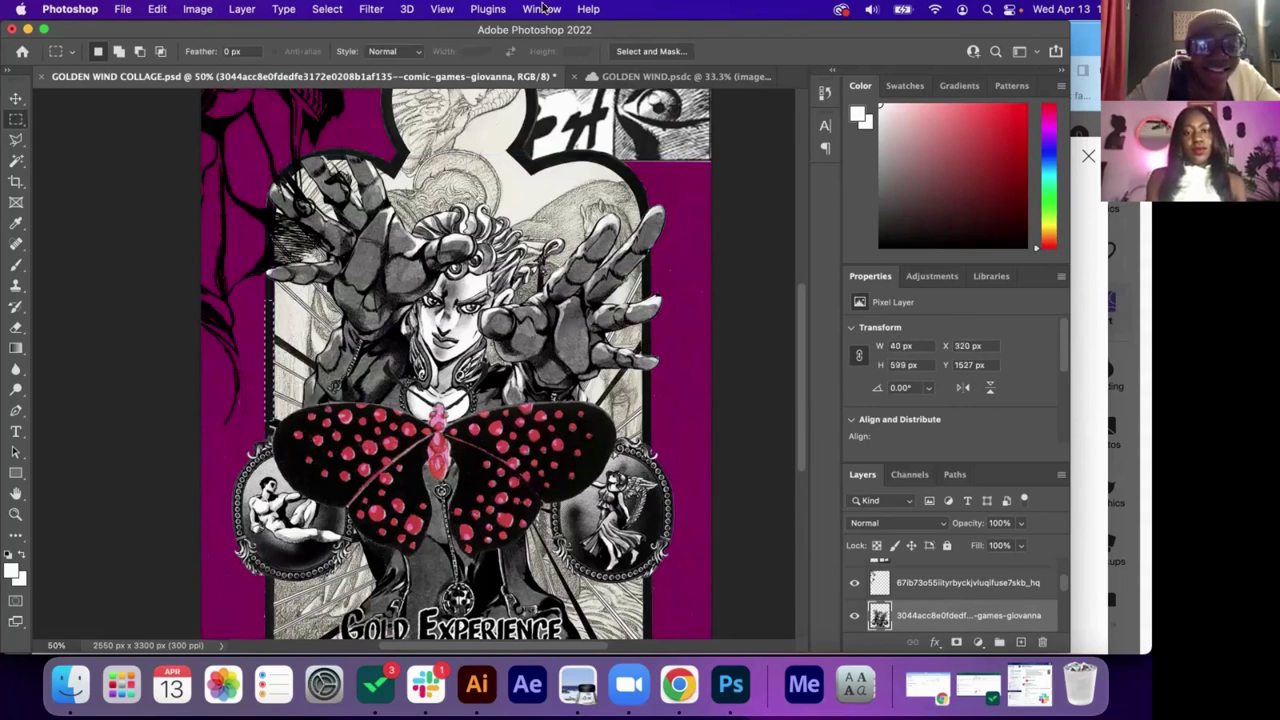
{"action": "left_click", "coordinate": [331, 12]}
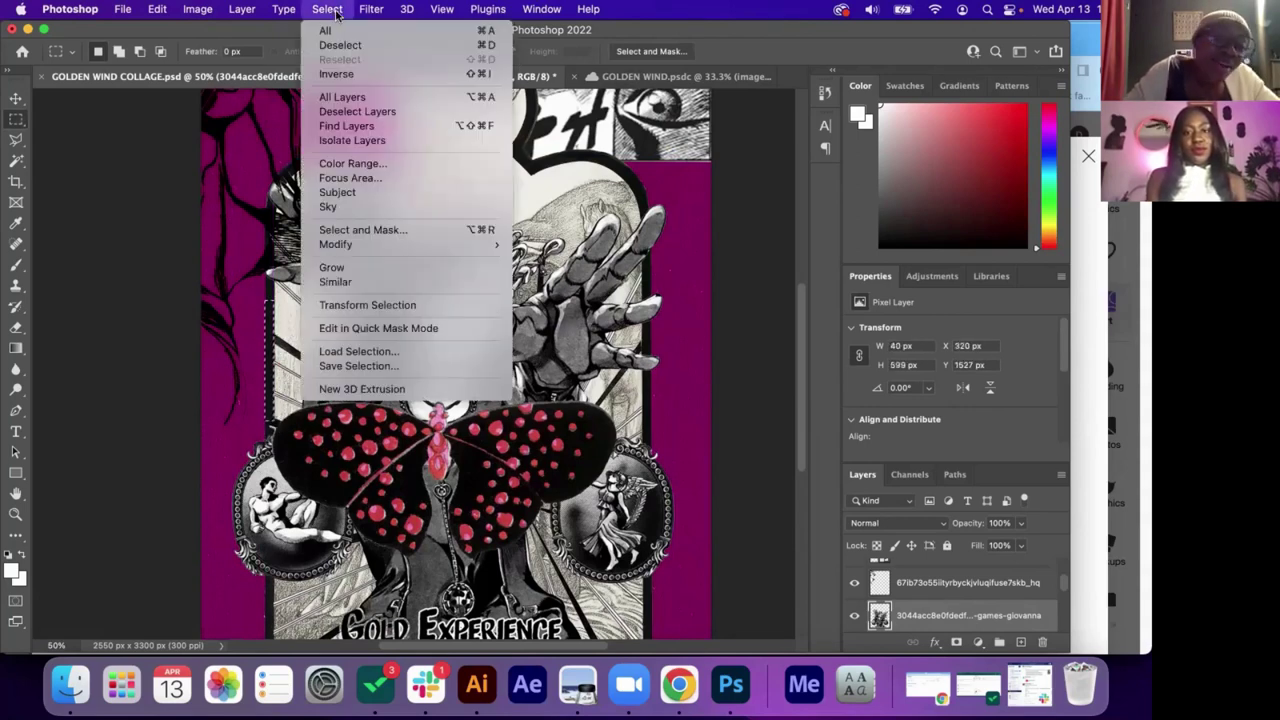
{"action": "left_click", "coordinate": [346, 48]}
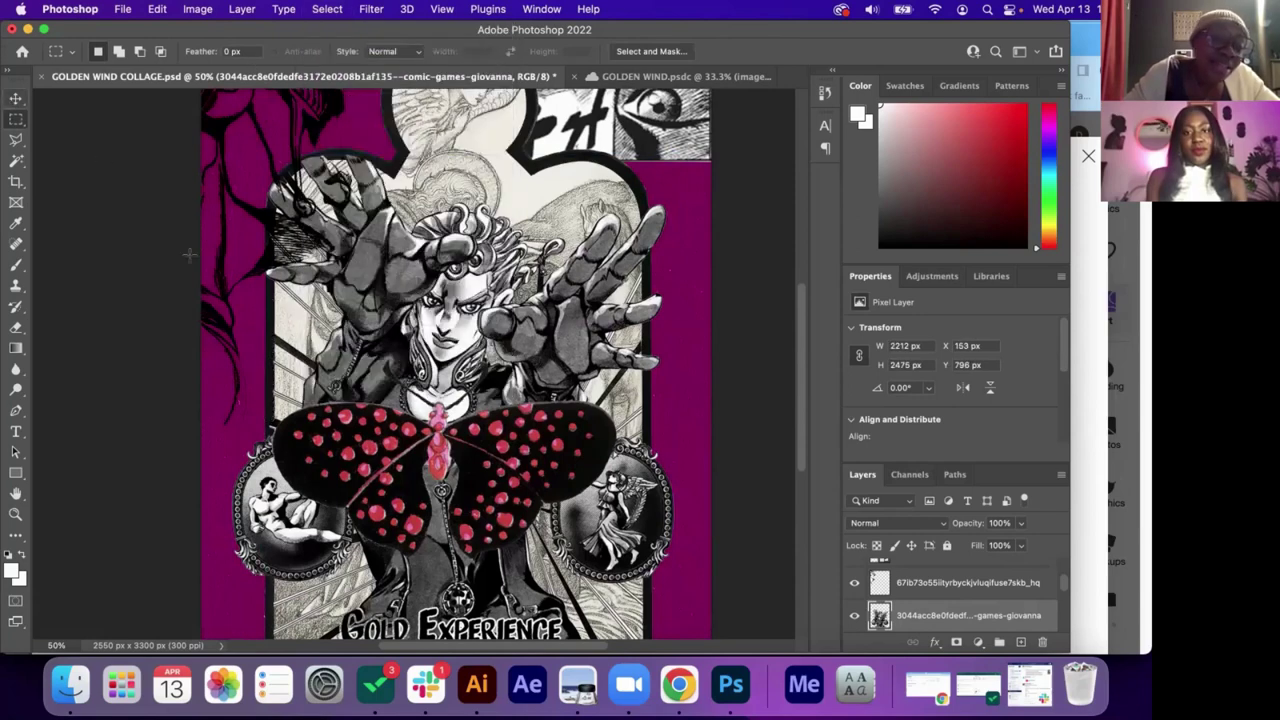
{"action": "left_click_drag", "start_coordinate": [276, 432], "coordinate": [286, 394]}
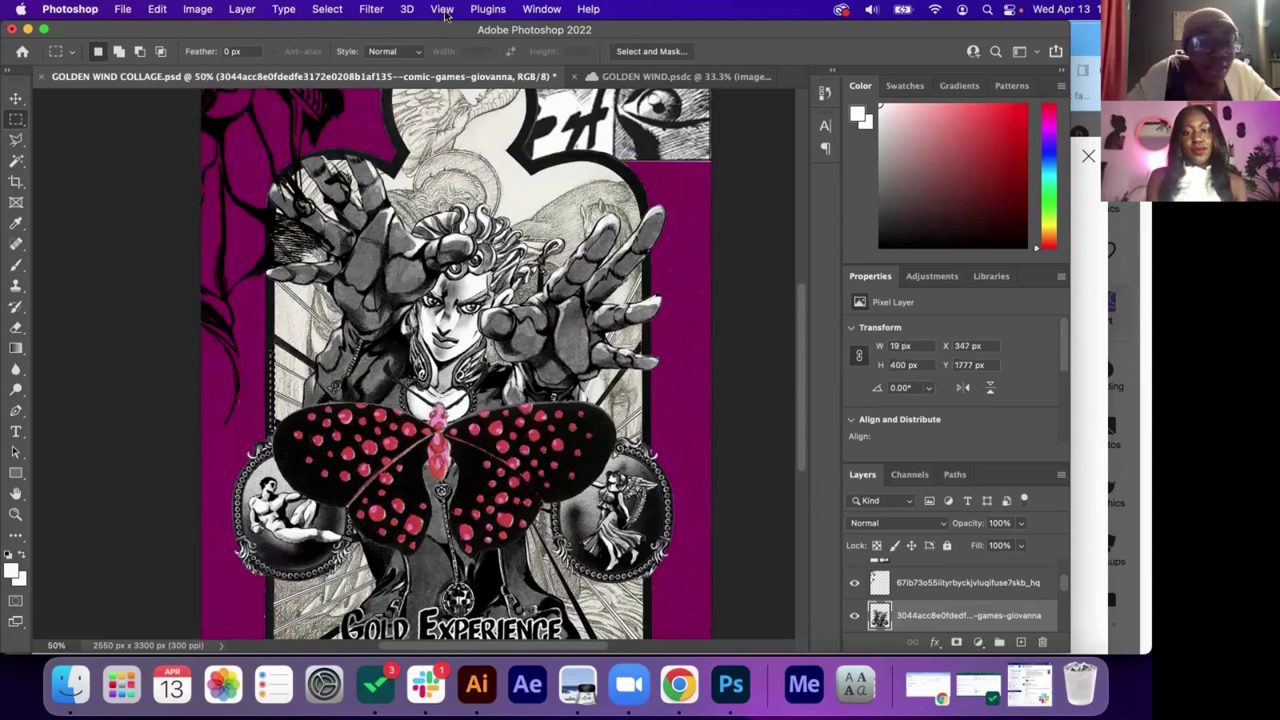
{"action": "left_click", "coordinate": [327, 9]}
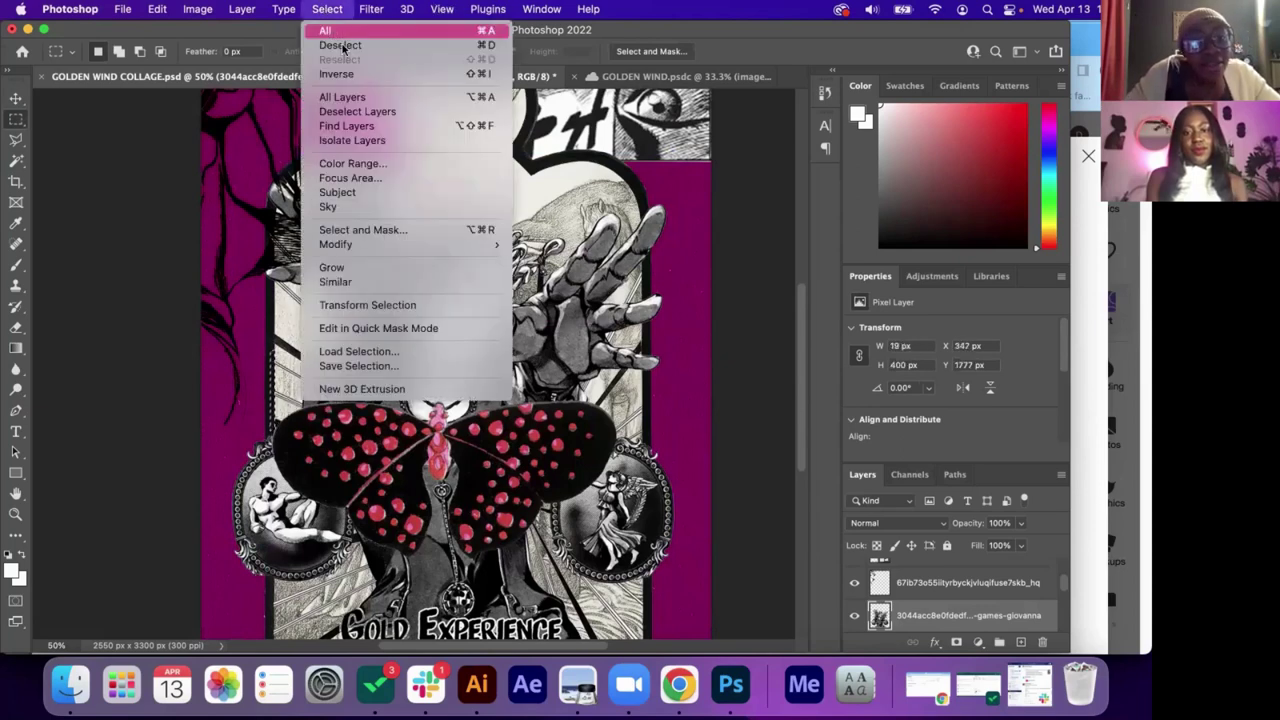
{"action": "left_click", "coordinate": [344, 46]}
{"action": "left_click", "coordinate": [17, 97]}
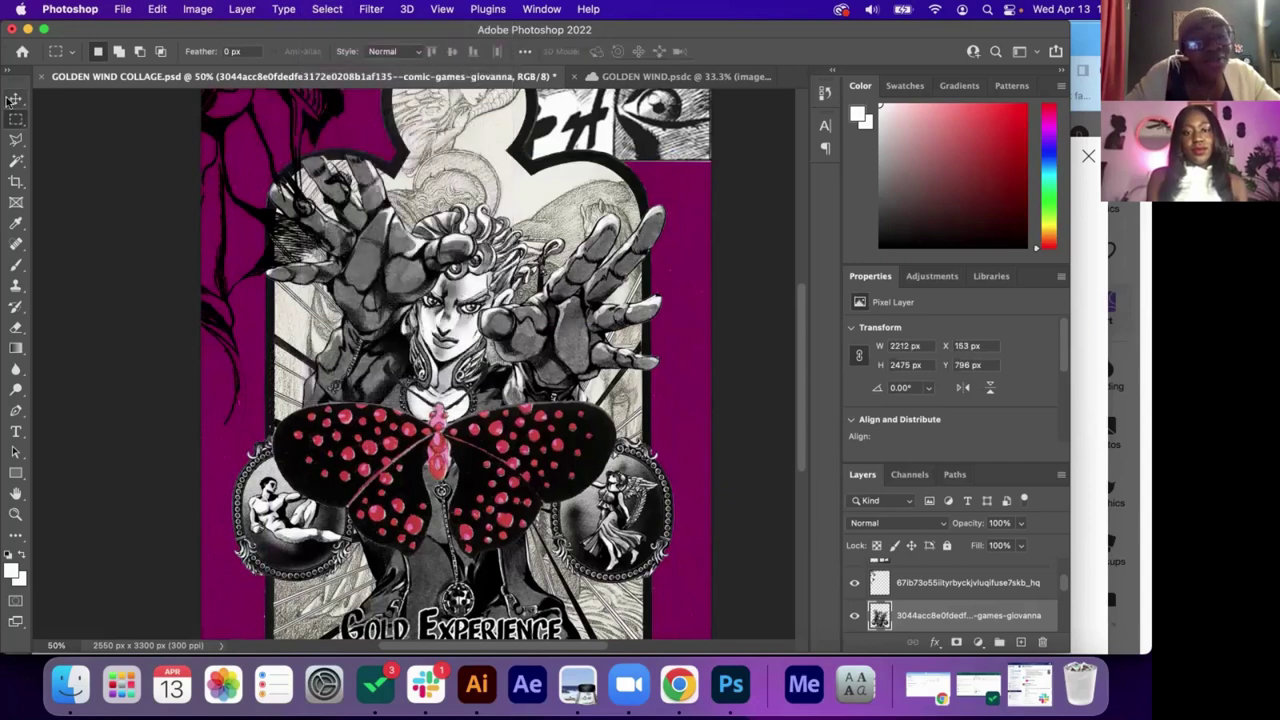
{"action": "left_click", "coordinate": [200, 201]}
{"action": "left_click", "coordinate": [160, 227]}
View the whole collage at 25% and compare it with the finished artwork in GOLDEN WIND.psdc.
{"action": "scroll", "coordinate": [160, 227], "scroll_direction": "up", "scroll_amount": 3}
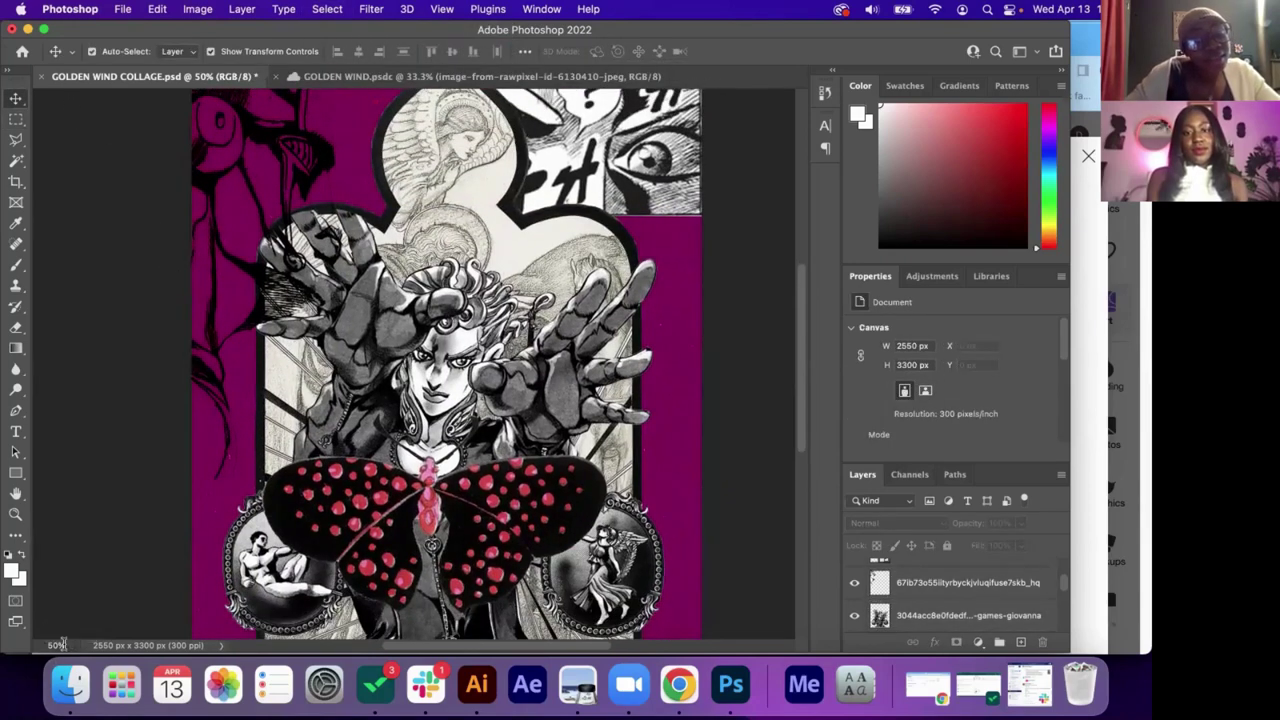
{"action": "type", "text": "25"}
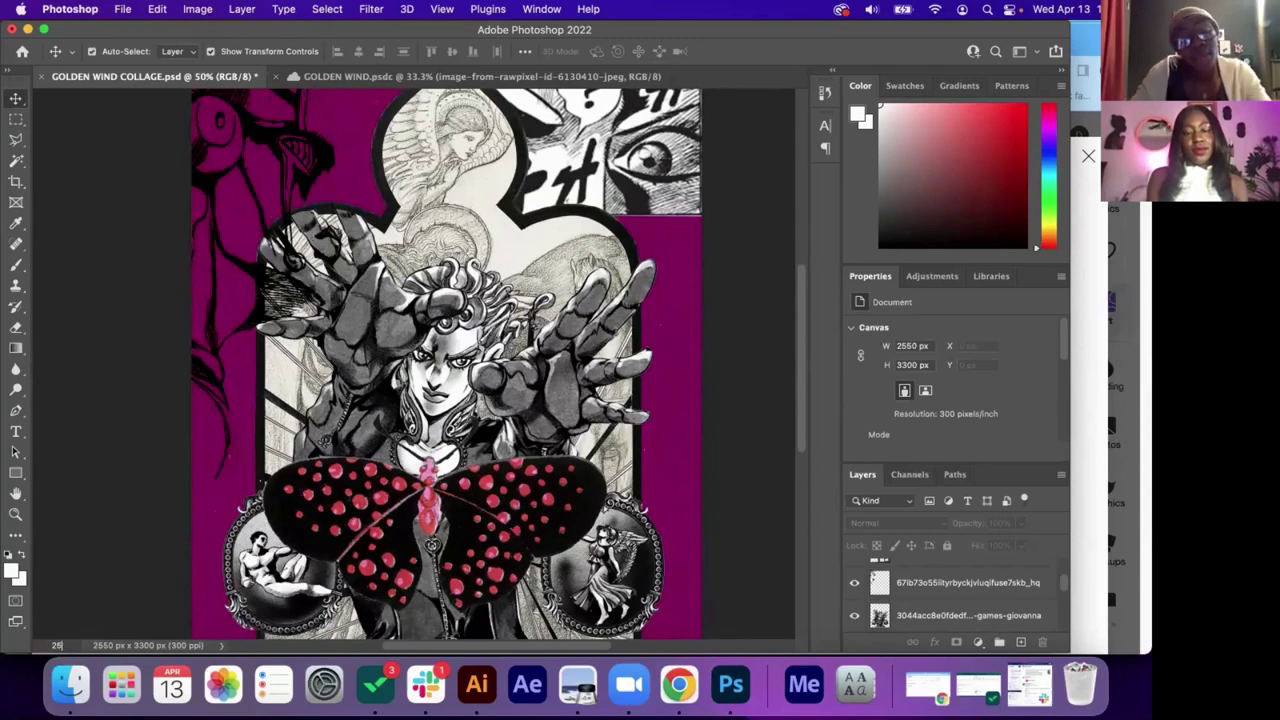
{"action": "key", "text": "Return"}
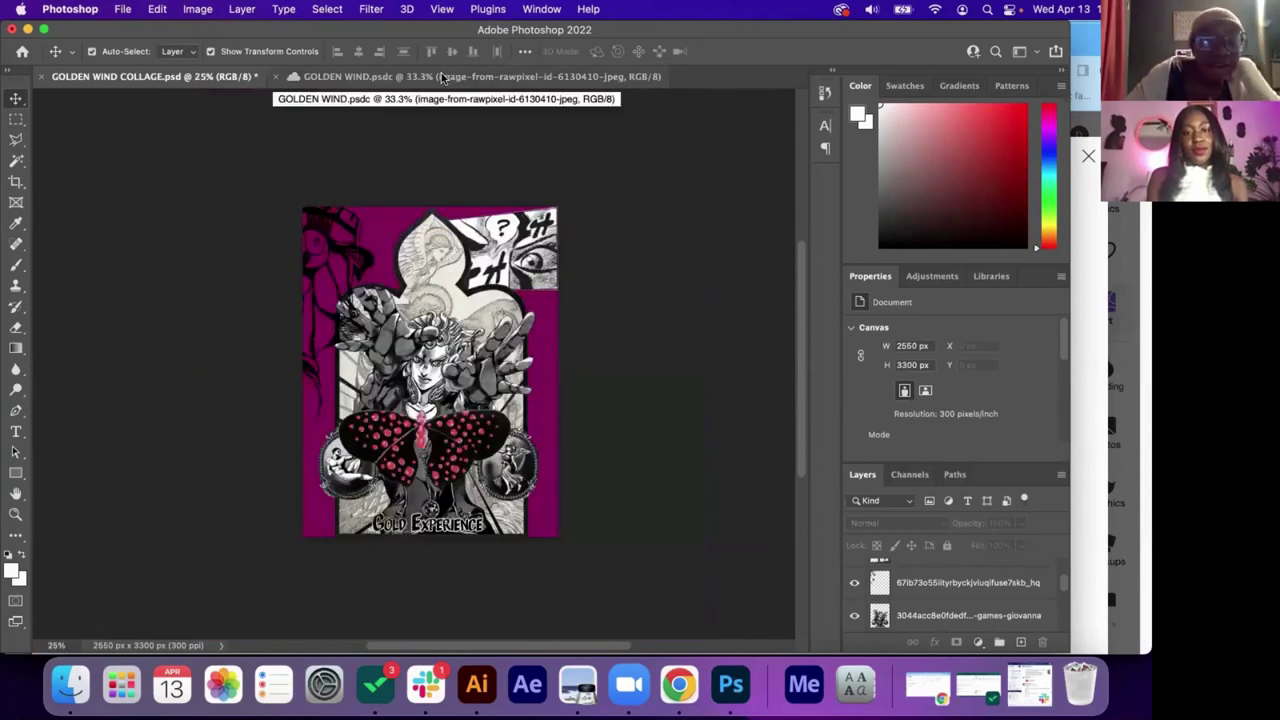
{"action": "left_click", "coordinate": [443, 78]}
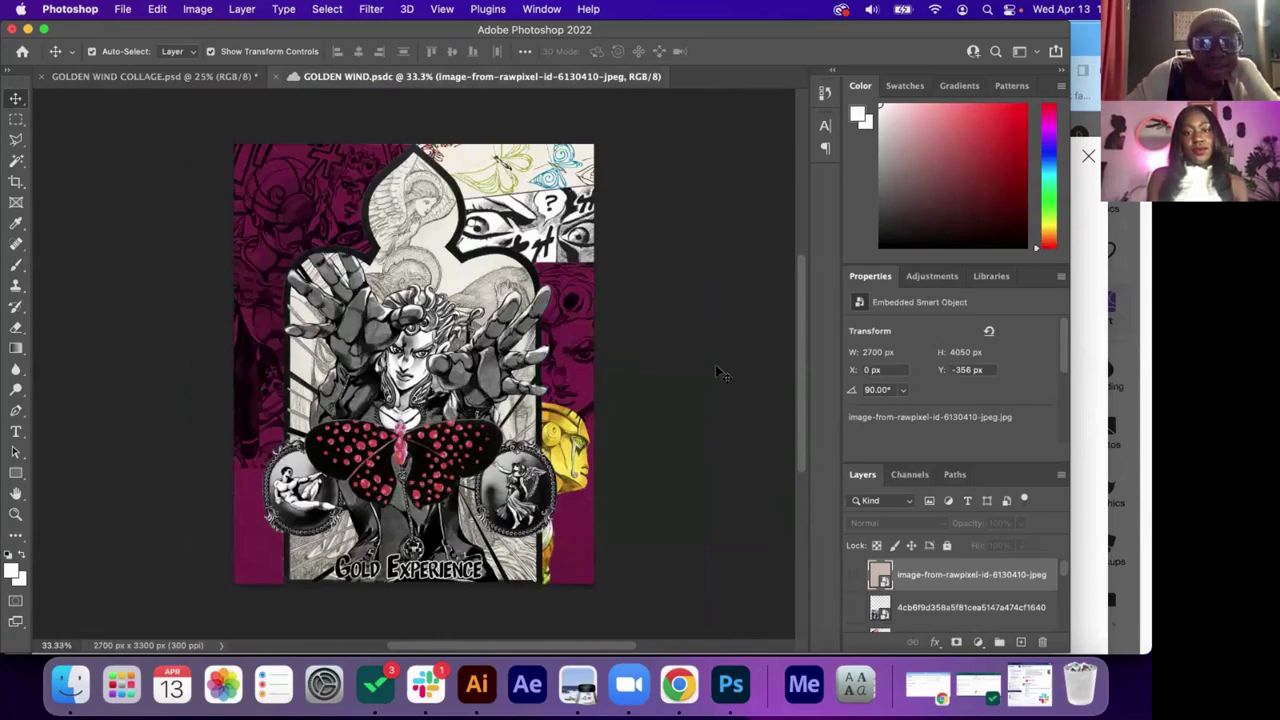
{"action": "left_click", "coordinate": [55, 645]}
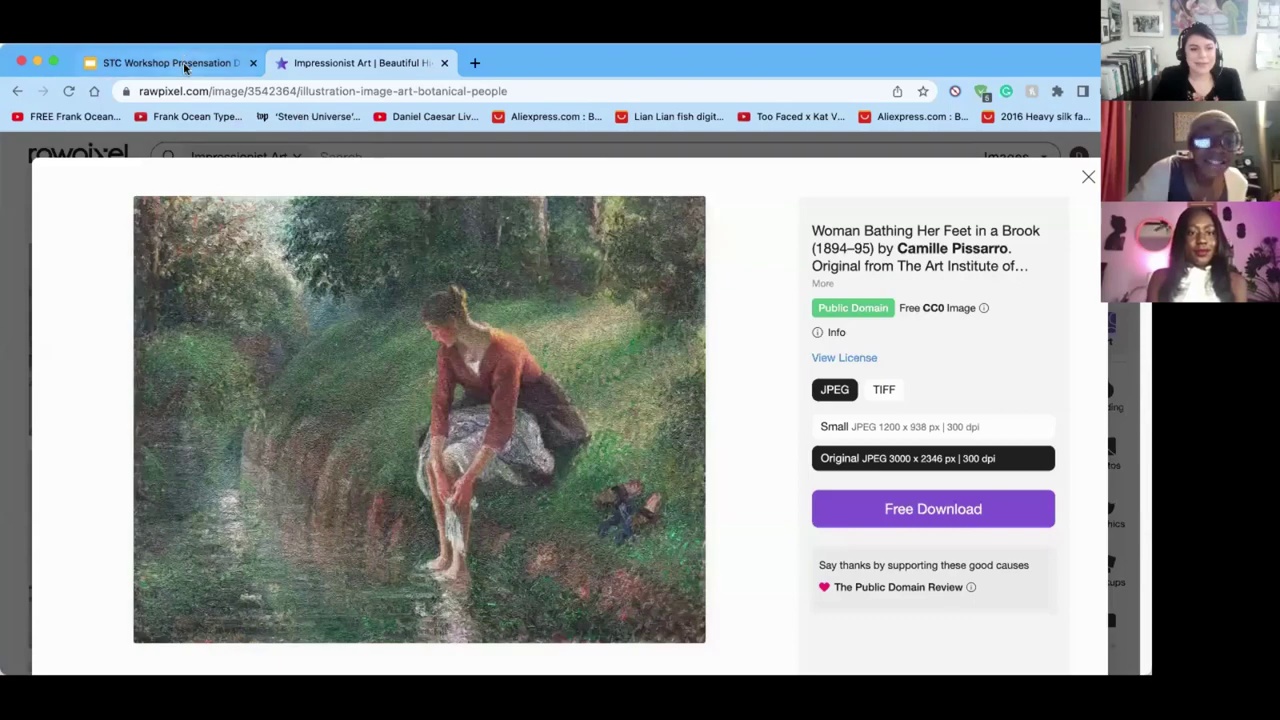
Switch to the STC Workshop Presentation Deck in Google Slides and present its Questions! slide full screen.
{"action": "left_click", "coordinate": [184, 67]}
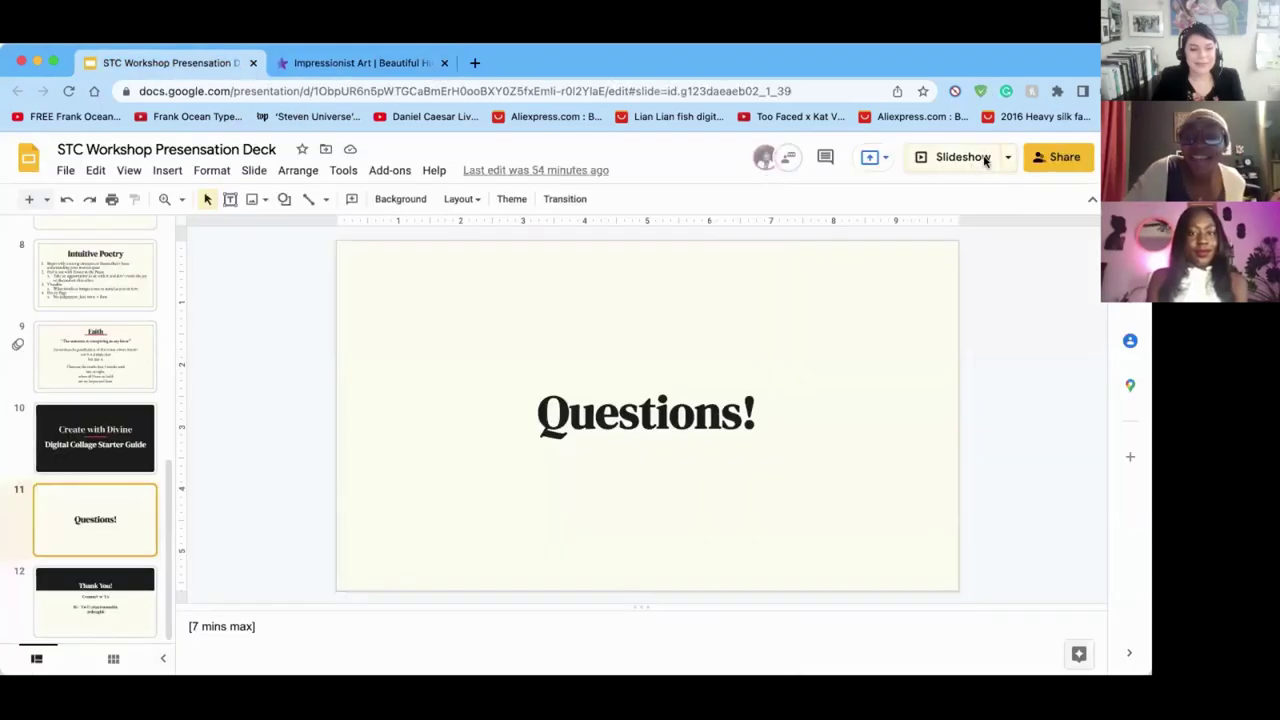
{"action": "left_click", "coordinate": [960, 157]}
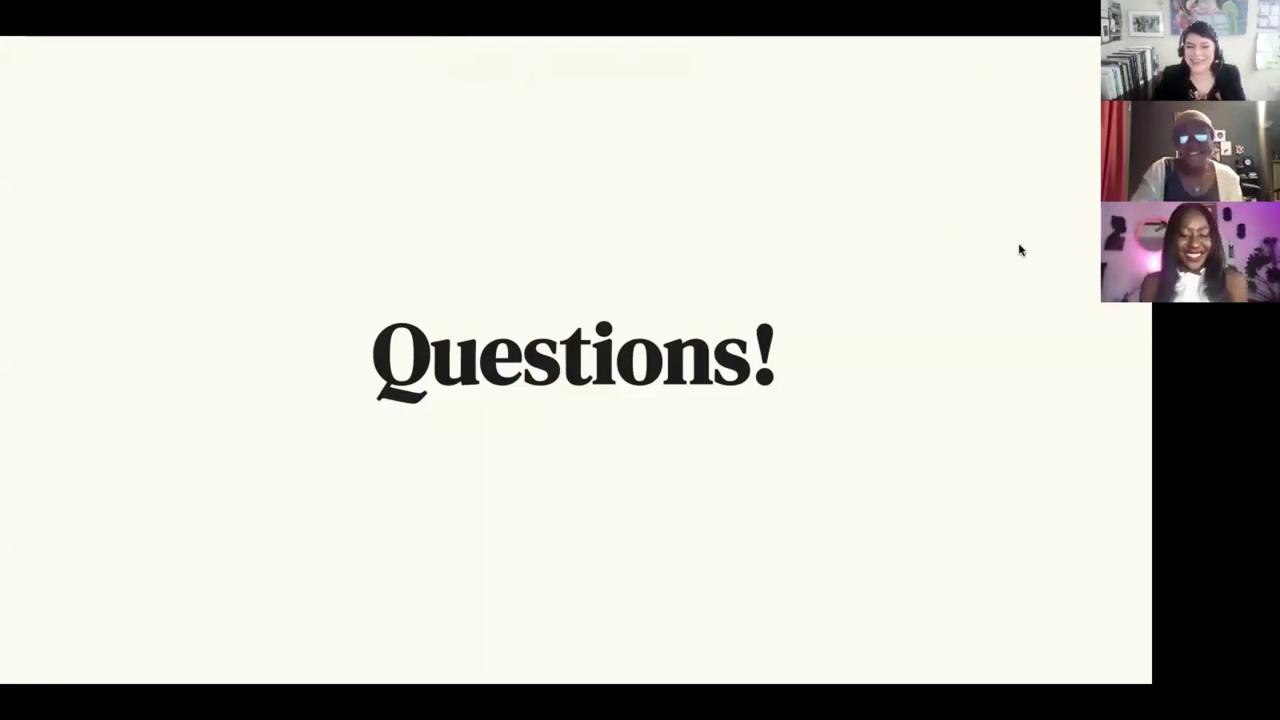
{"action": "left_click", "coordinate": [1045, 265]}
{"action": "key", "text": "Left"}
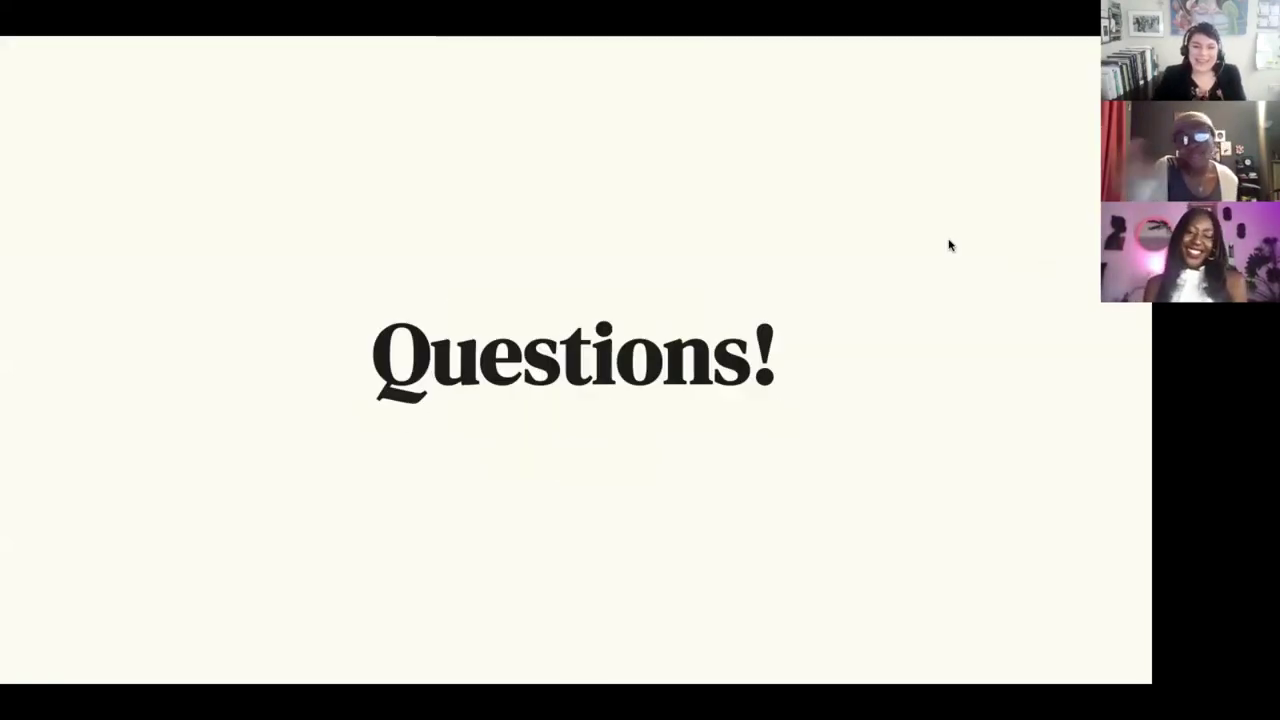